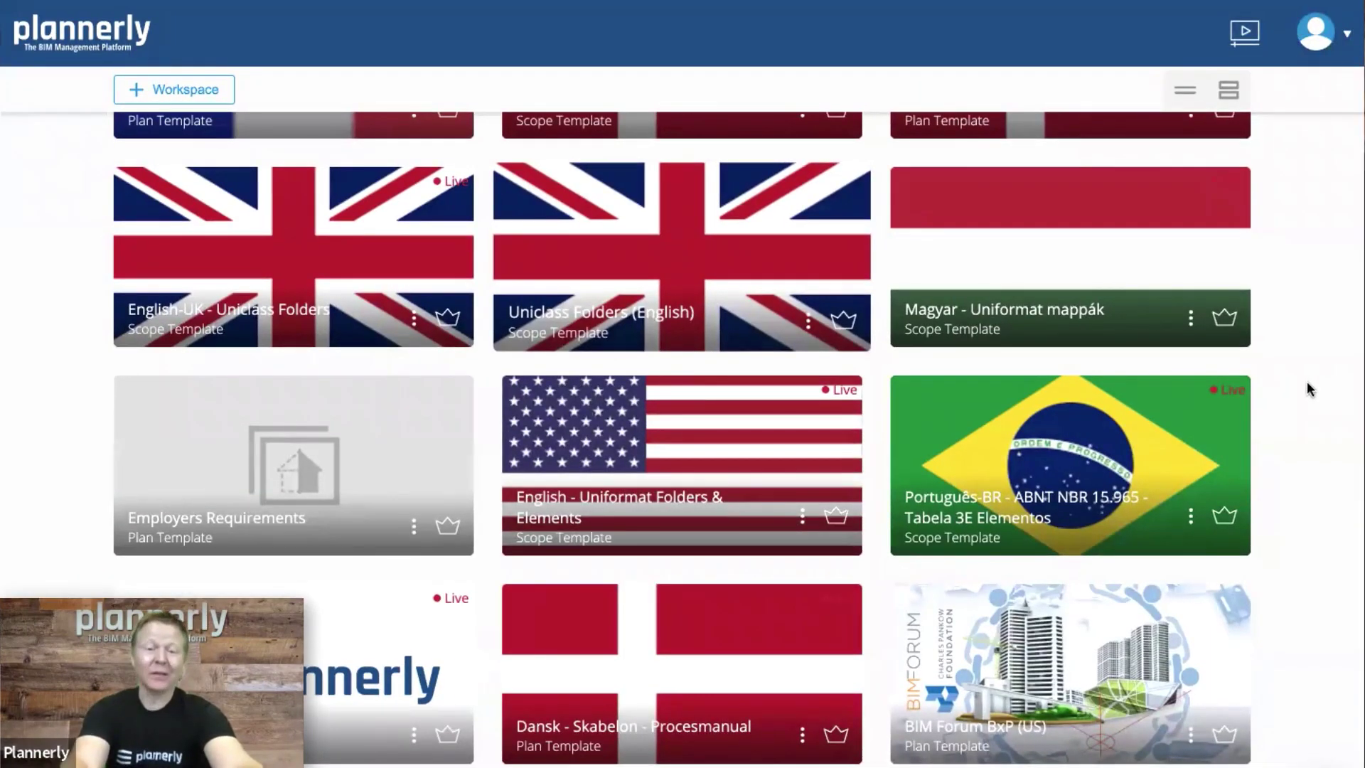
# Step: Create a project titled "_My Plan Template" with template type Plan in the Plannerly Templates workspace
pyautogui.scroll(-10, 1308, 388)
pyautogui.scroll(6, 1308, 388)
pyautogui.scroll(10, 1310, 390)
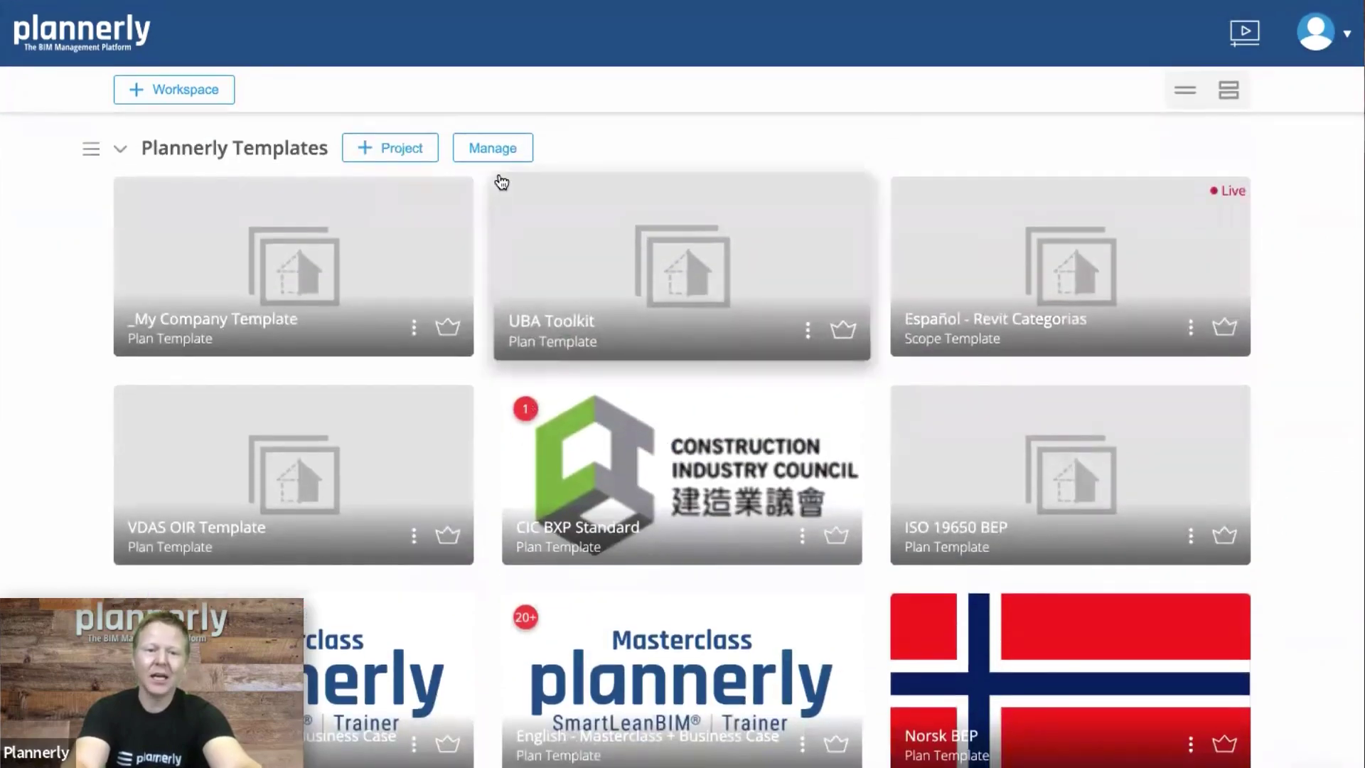
pyautogui.click(382, 146)
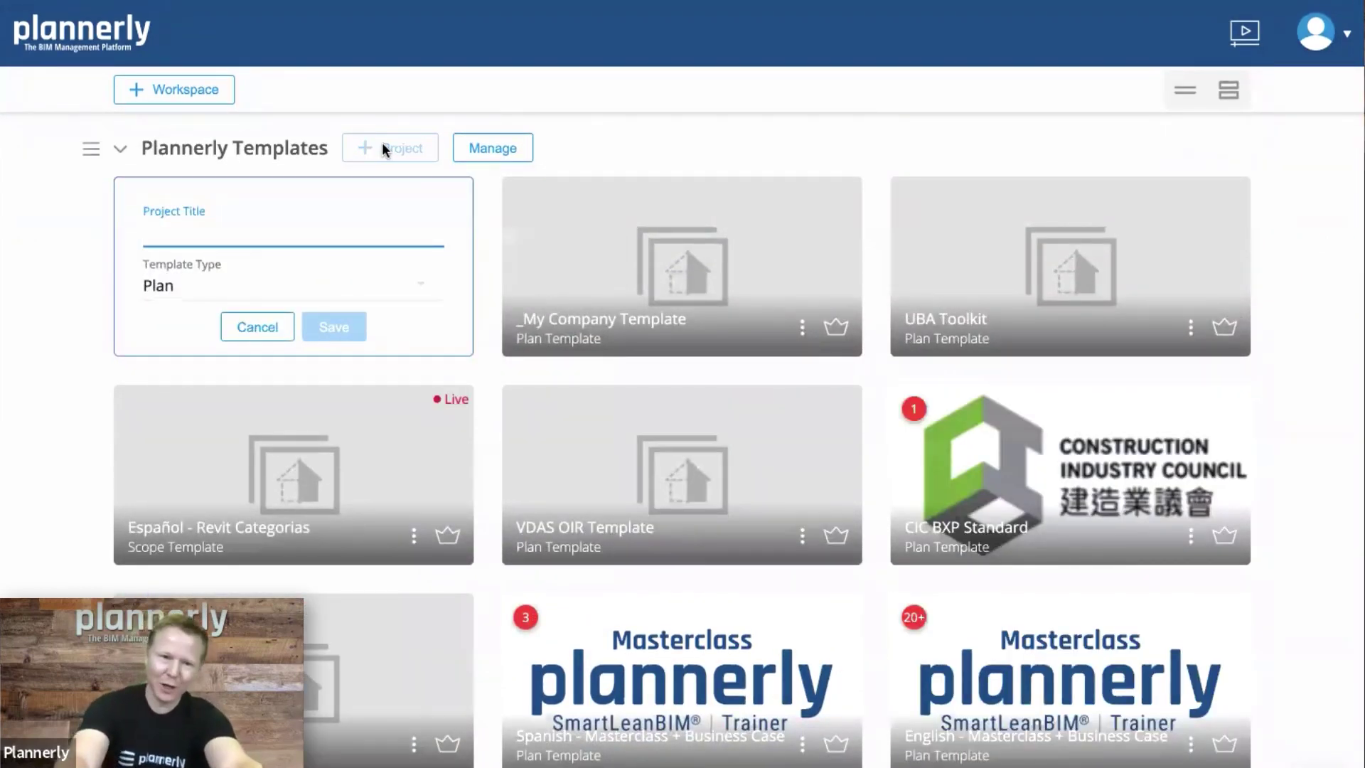
pyautogui.write('_My P')
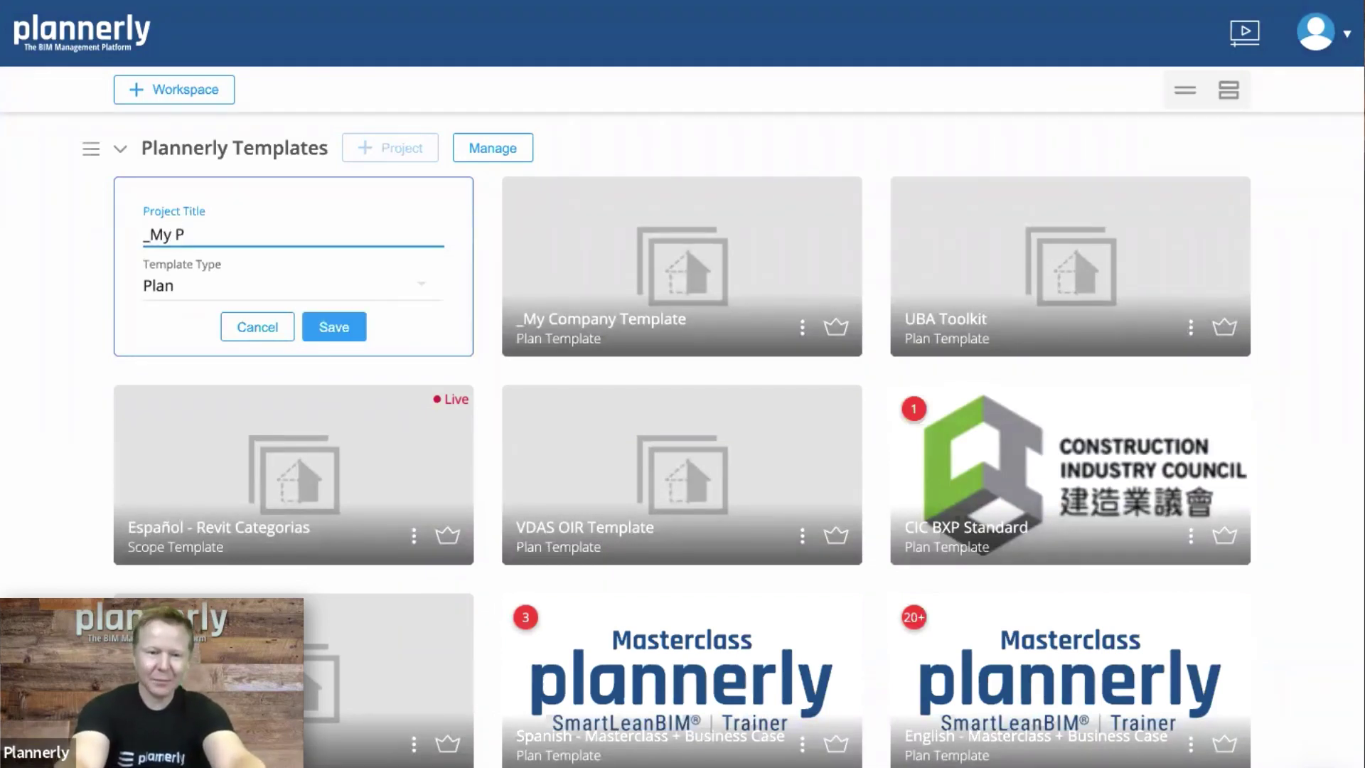
pyautogui.write('lan Templ')
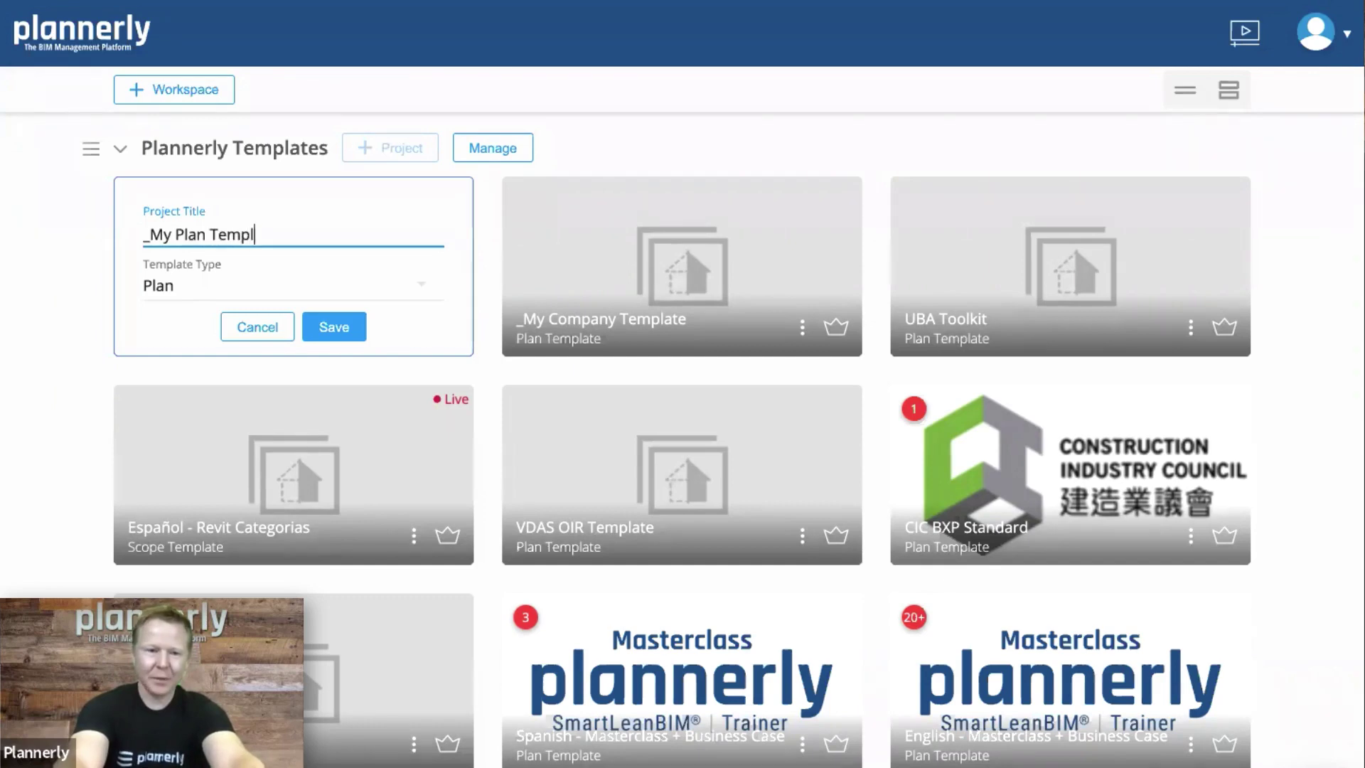
pyautogui.write('ate')
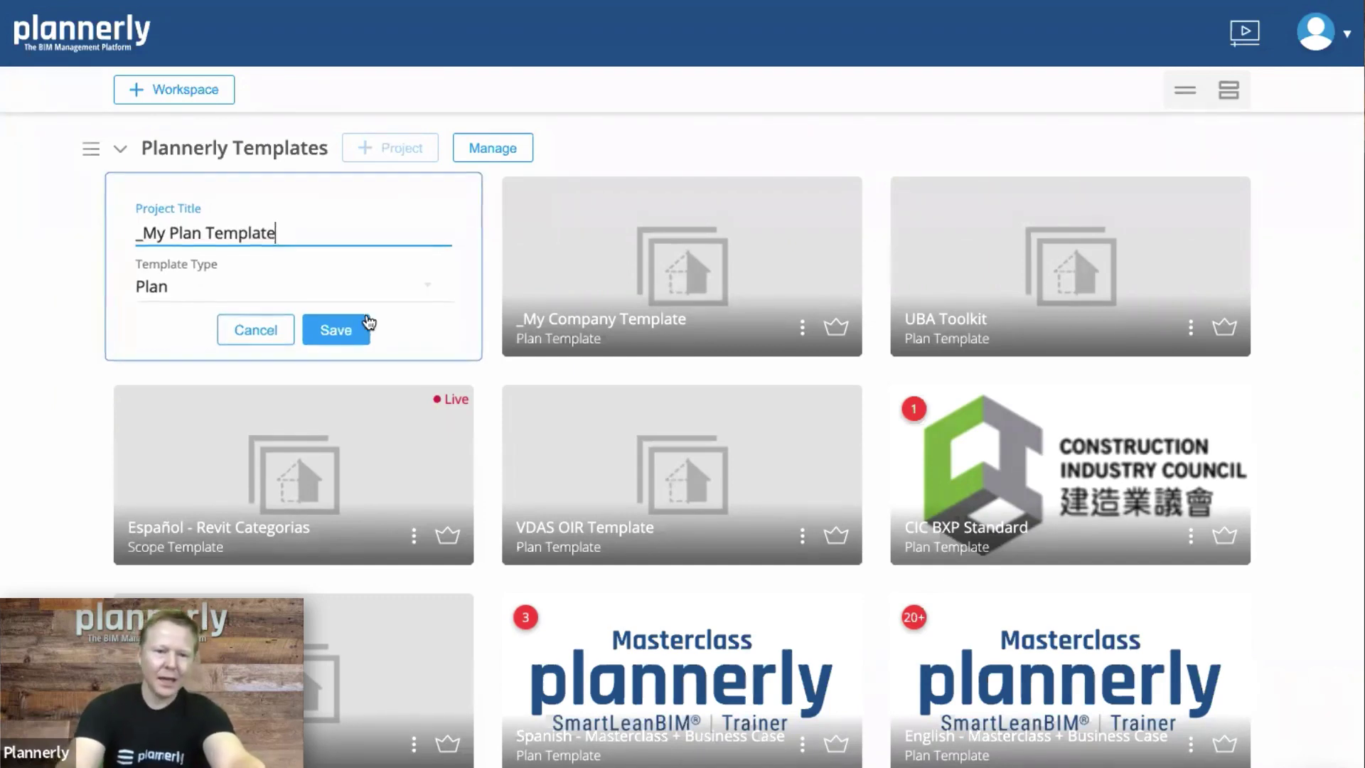
pyautogui.click(367, 323)
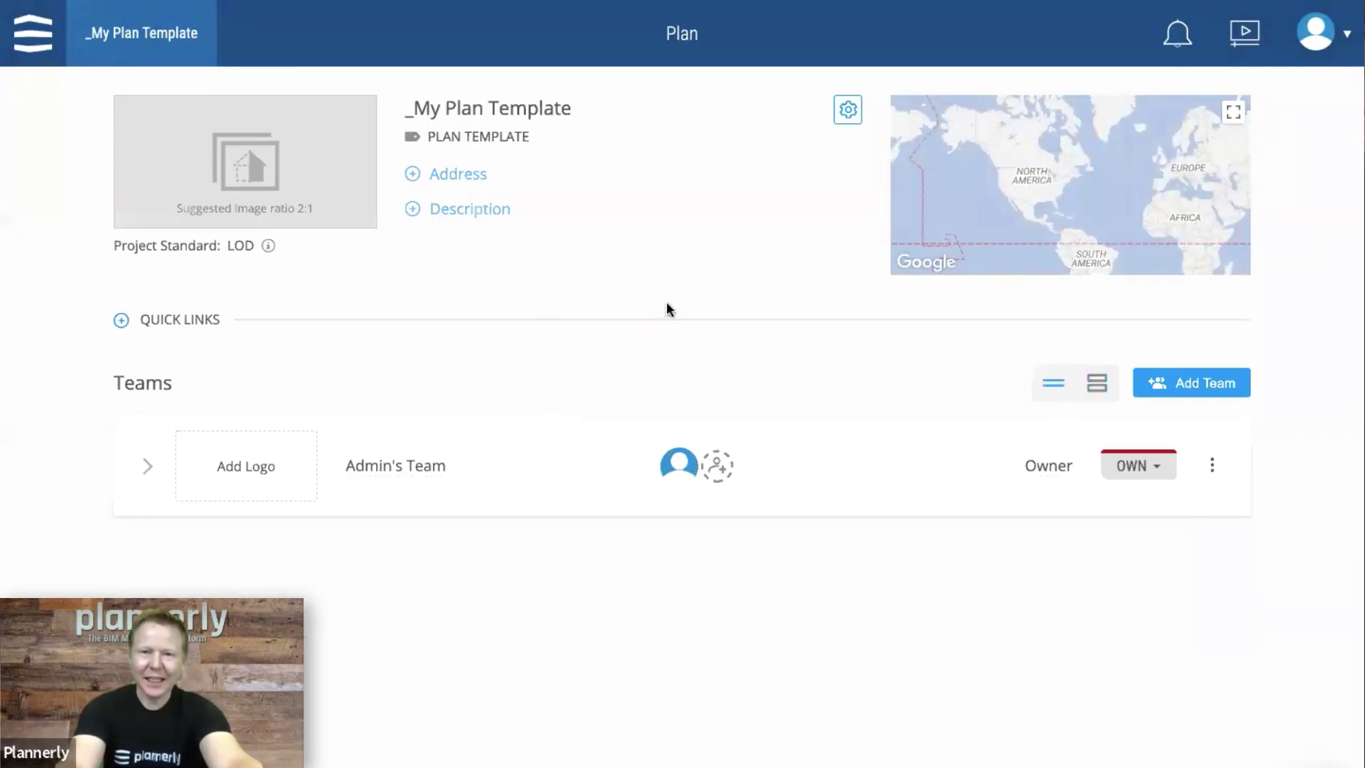
# Step: Open the empty plan and load the "English - Level Of Accuracy (LOA) v3.0 - 2019 (USIBD)" template library
pyautogui.click(684, 43)
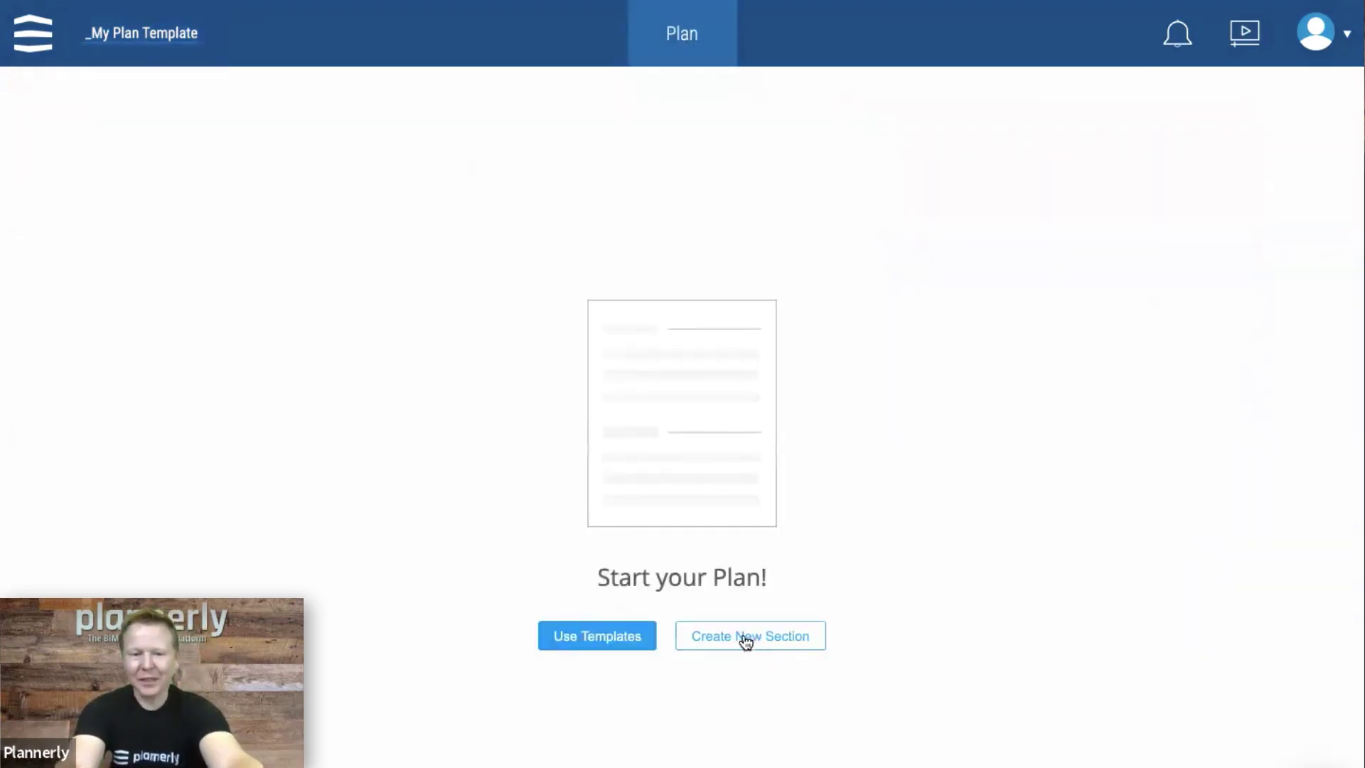
pyautogui.click(600, 638)
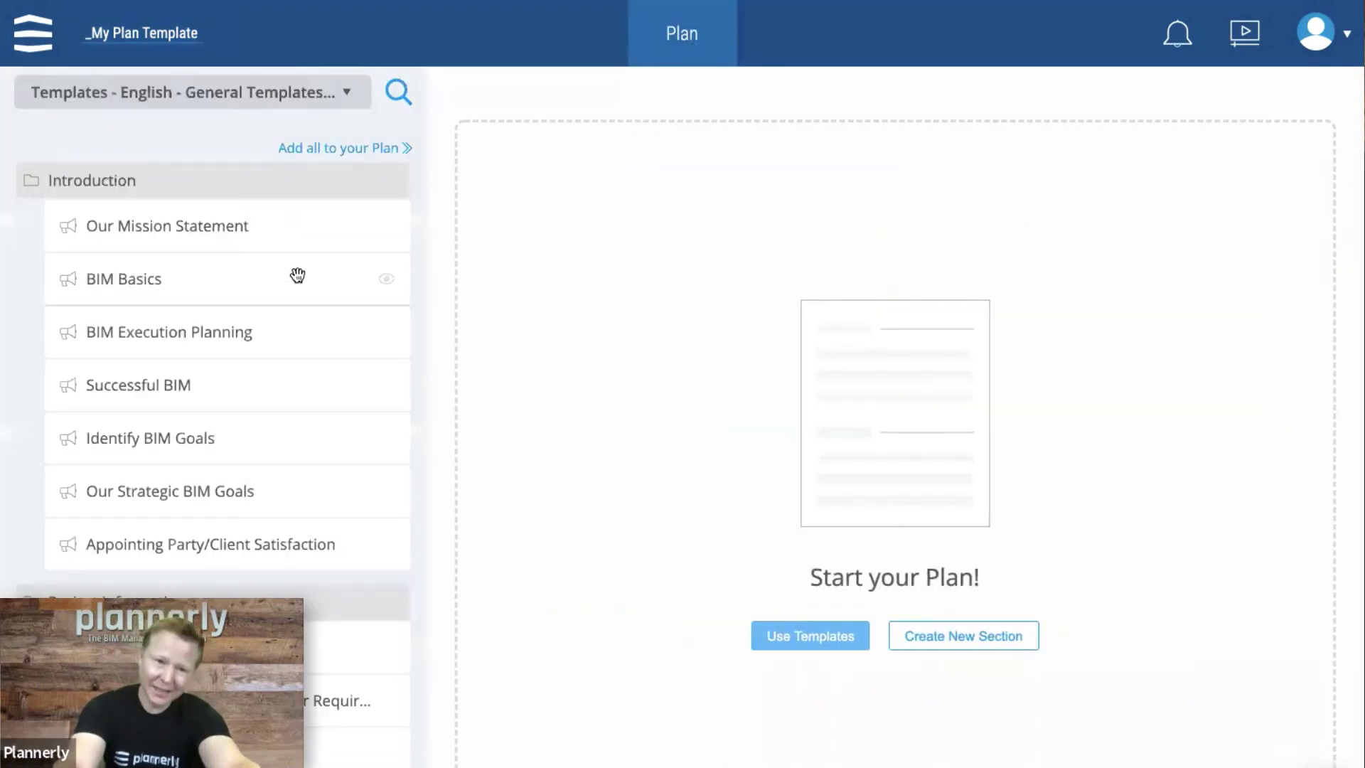
pyautogui.click(225, 105)
pyautogui.moveTo(172, 138)
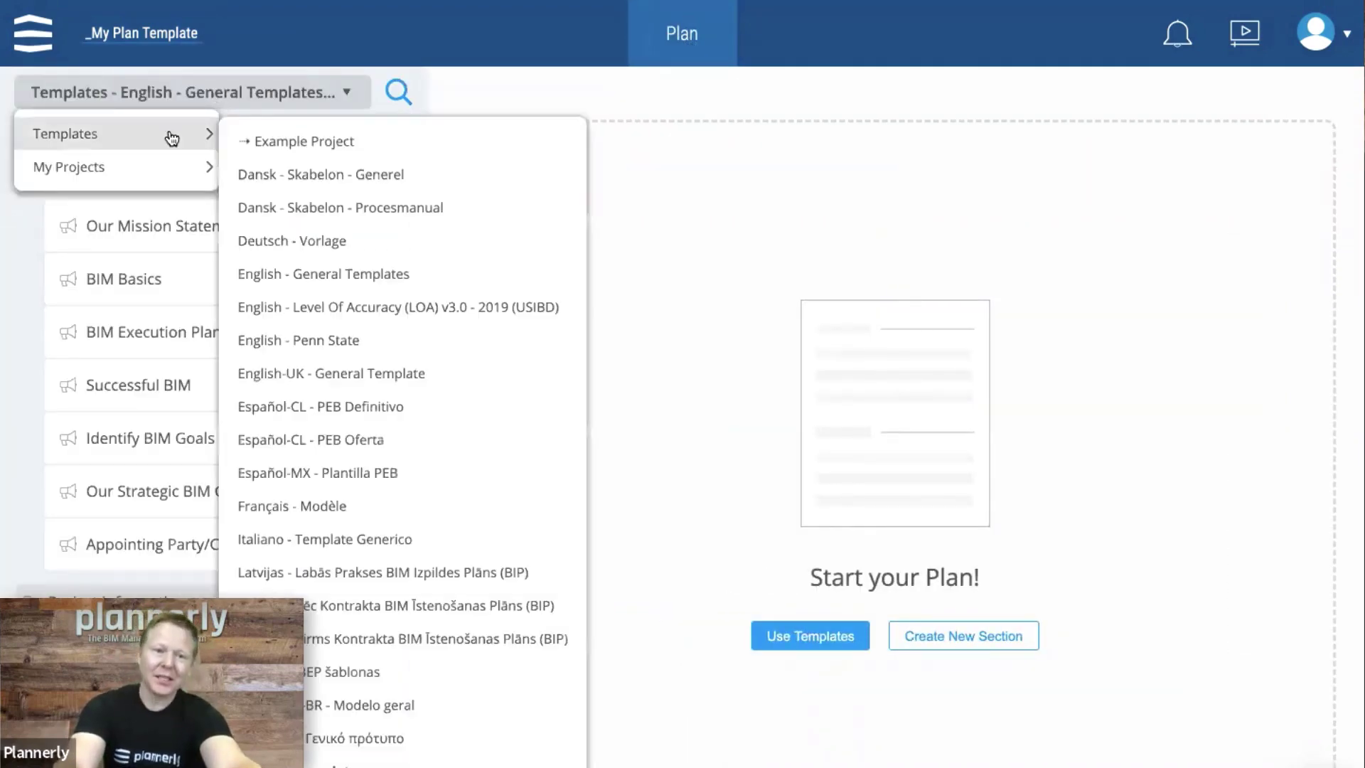
pyautogui.click(429, 308)
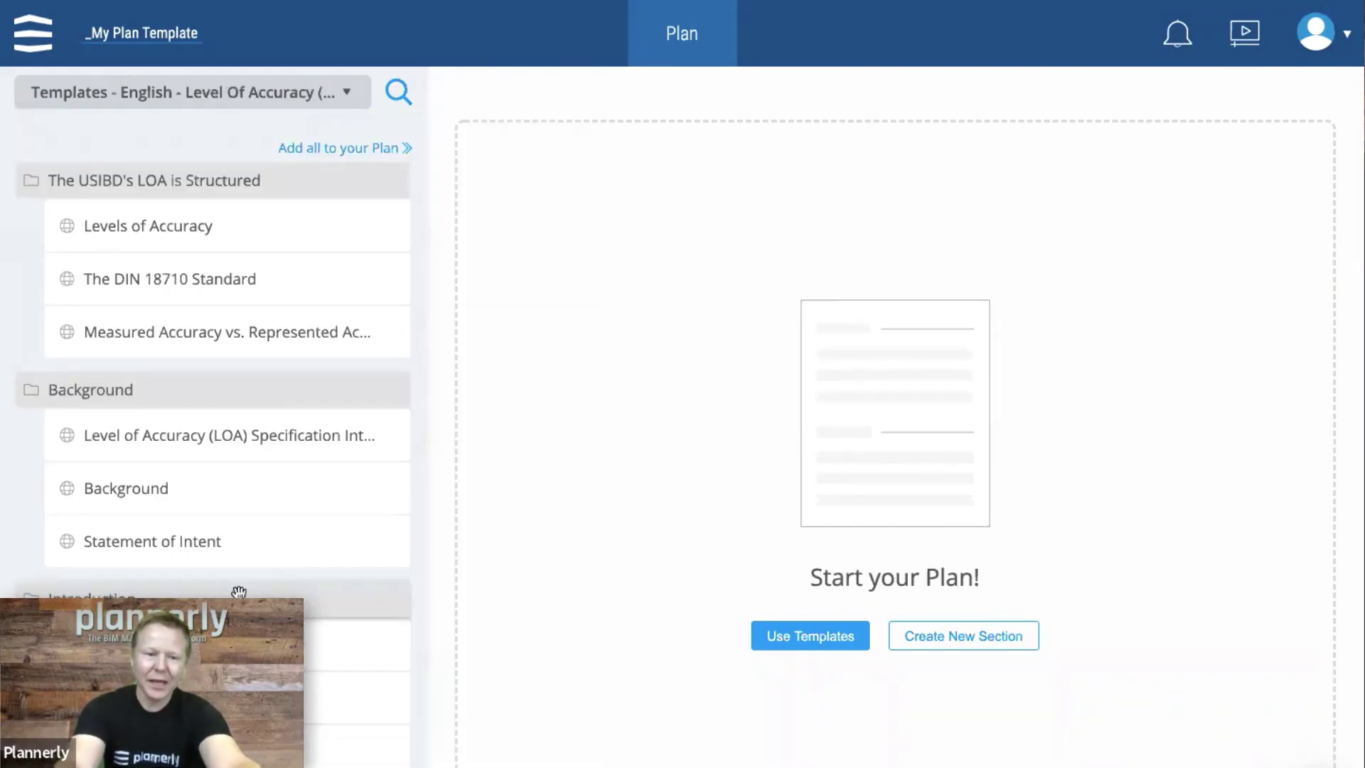
# Step: Add the Squared Approach section from Specifying Accuracy to the plan, show its content and close the template library
pyautogui.scroll(-8, 238, 590)
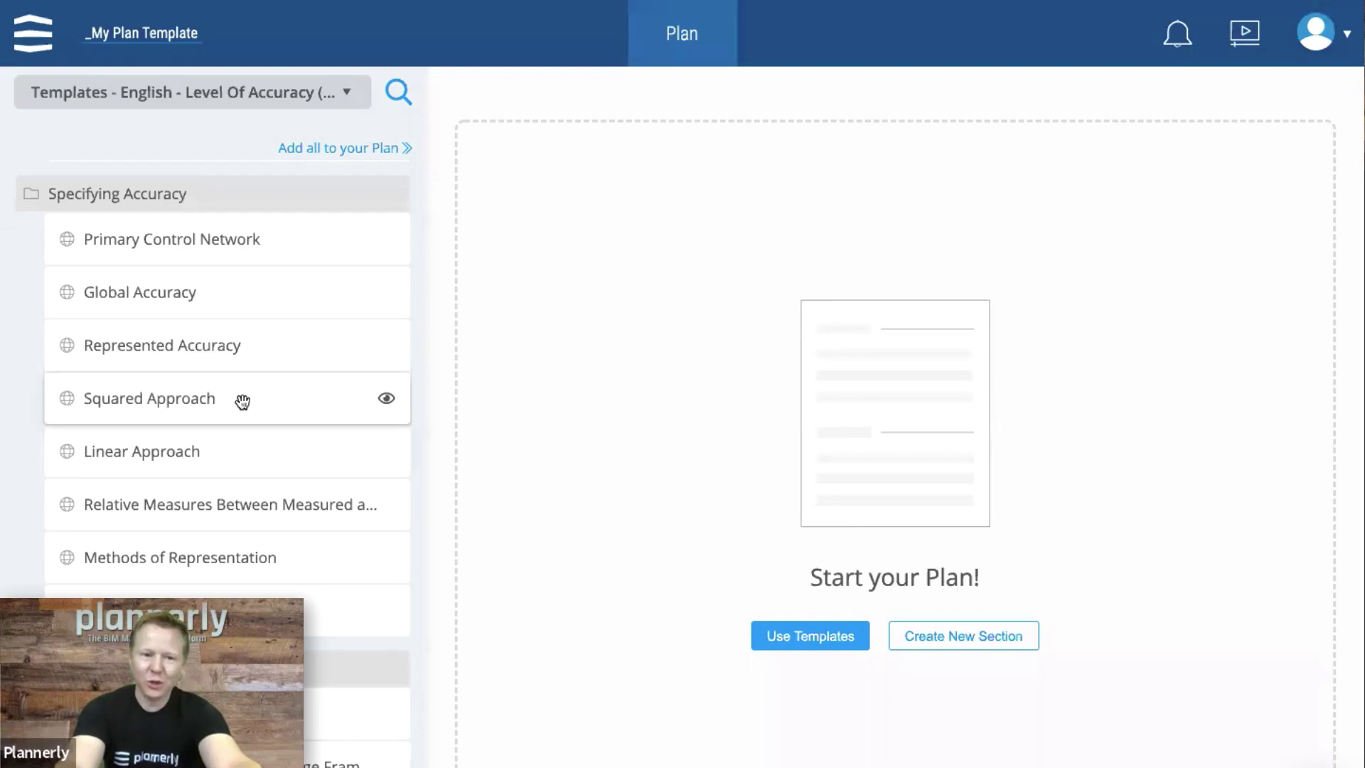
pyautogui.click(385, 399)
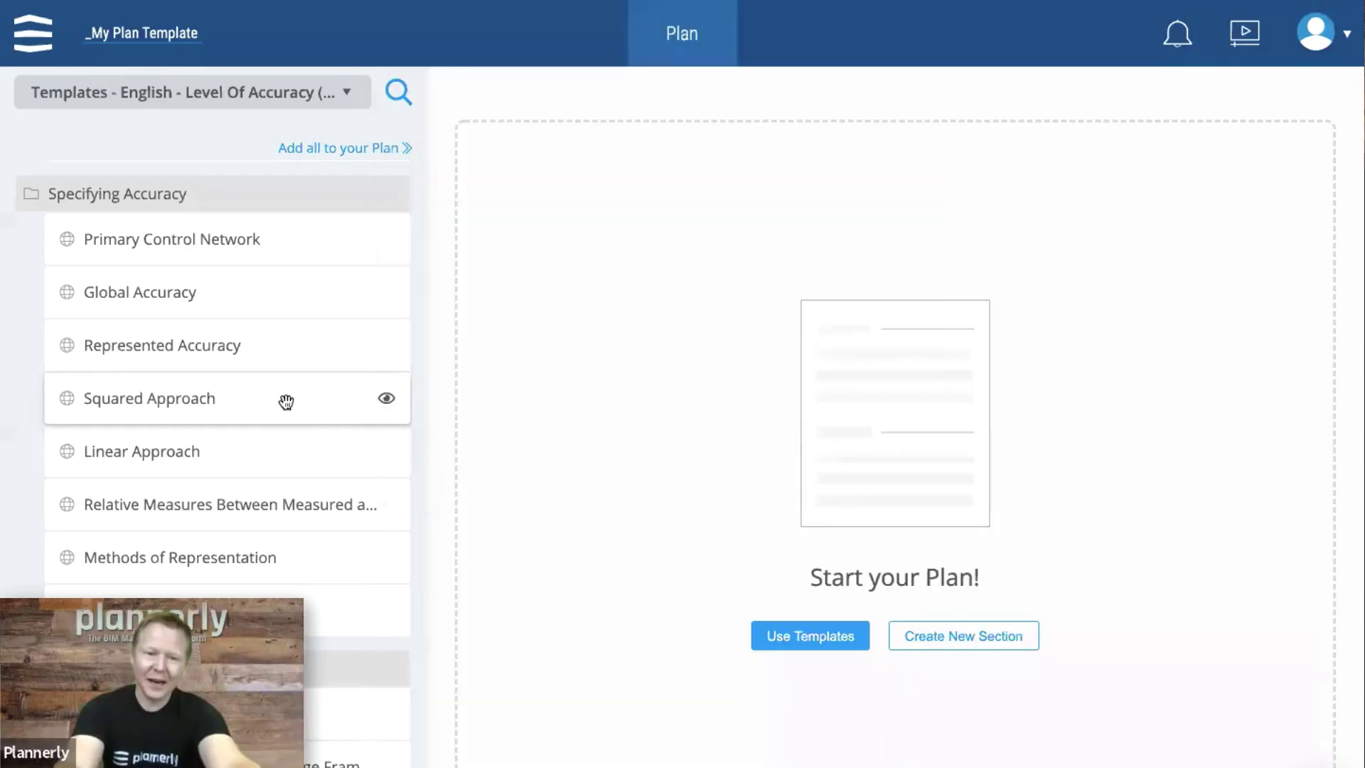
pyautogui.moveTo(283, 399); pyautogui.dragTo(804, 233)
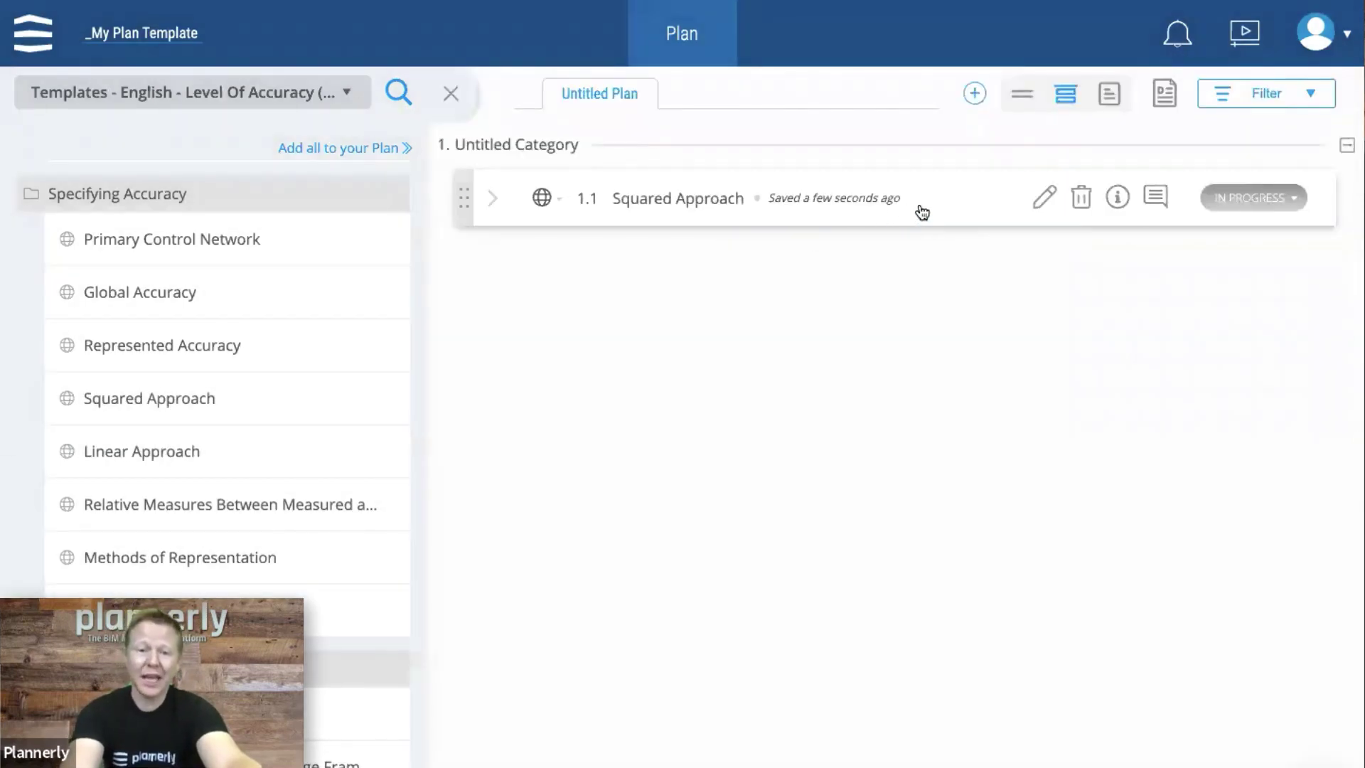
pyautogui.click(922, 212)
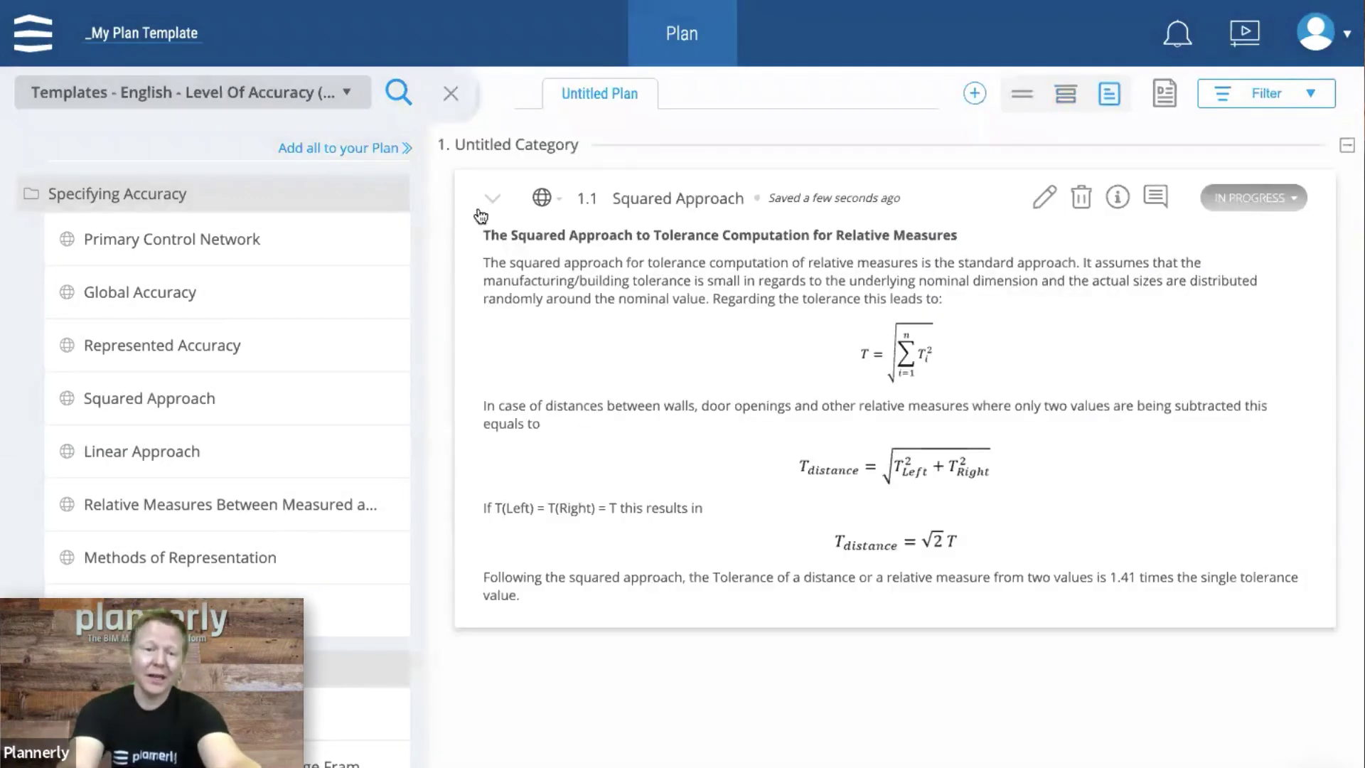
pyautogui.click(446, 91)
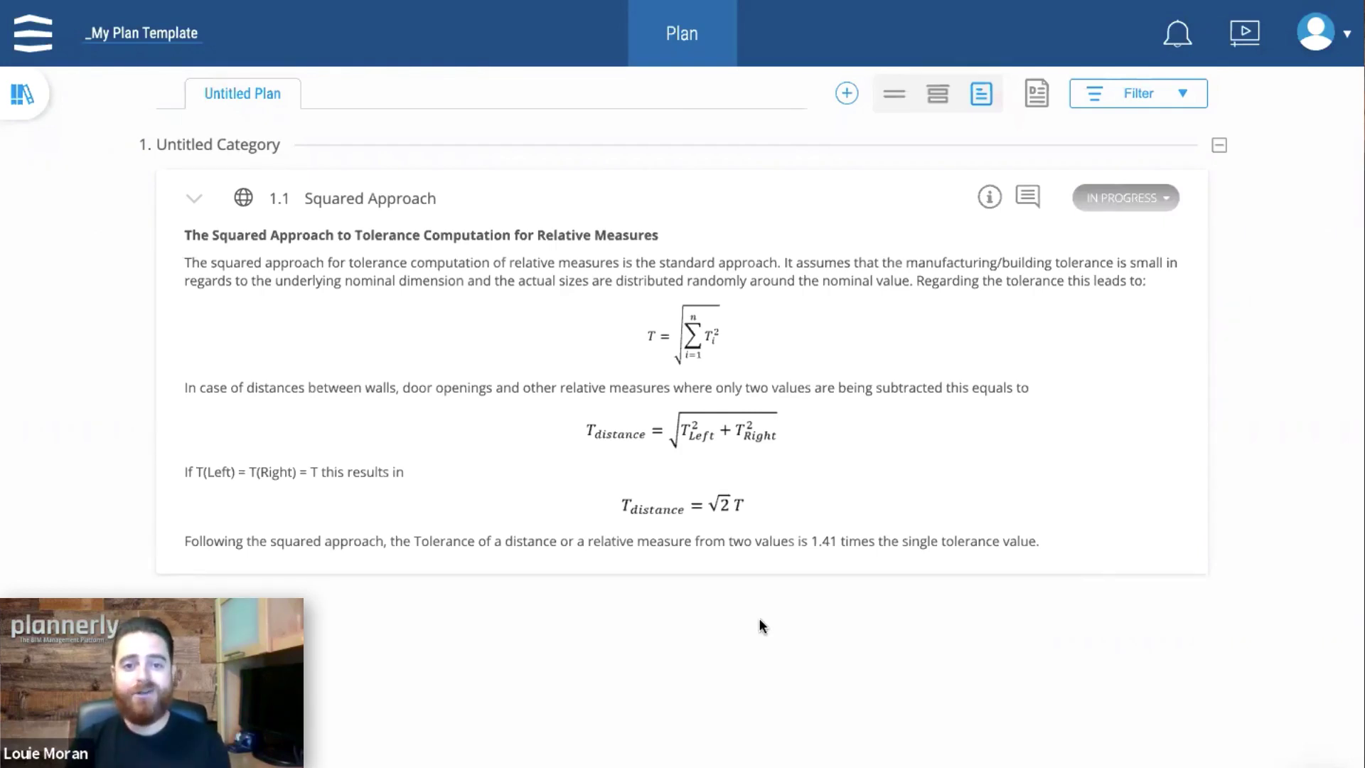
# Step: Add a section titled "ISO 19650 PRINCIPLES" below Squared Approach and rename the category "Standards"
pyautogui.moveTo(710, 588)
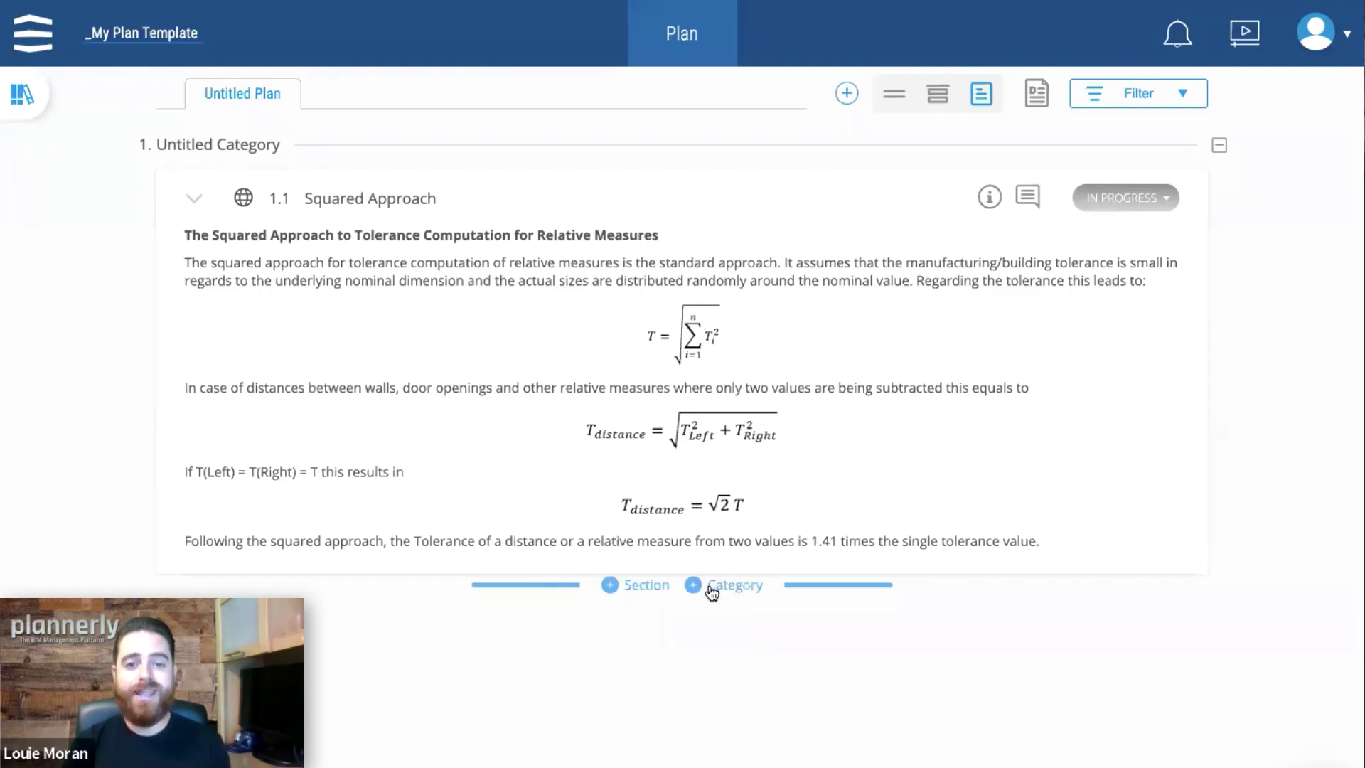
pyautogui.click(640, 588)
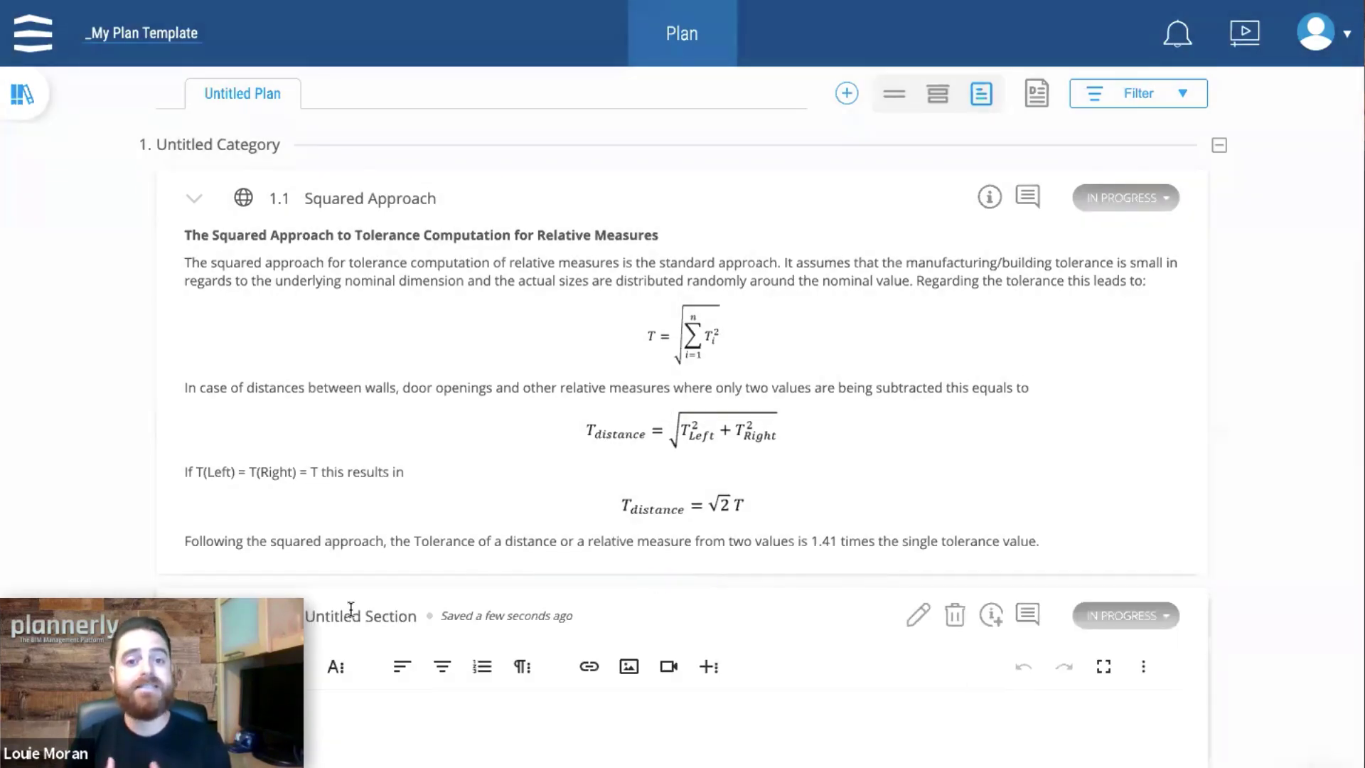
pyautogui.click(360, 263)
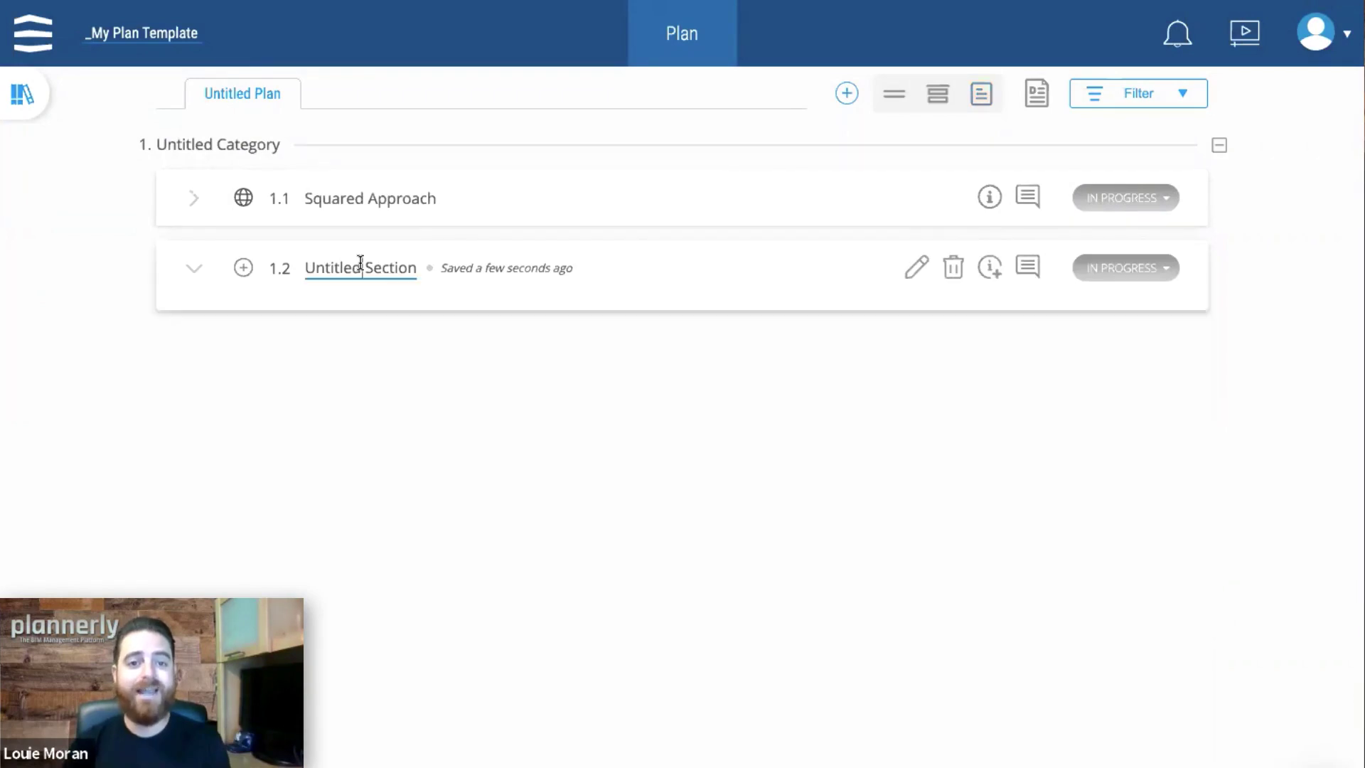
pyautogui.tripleClick(361, 263)
pyautogui.write('ISO ')
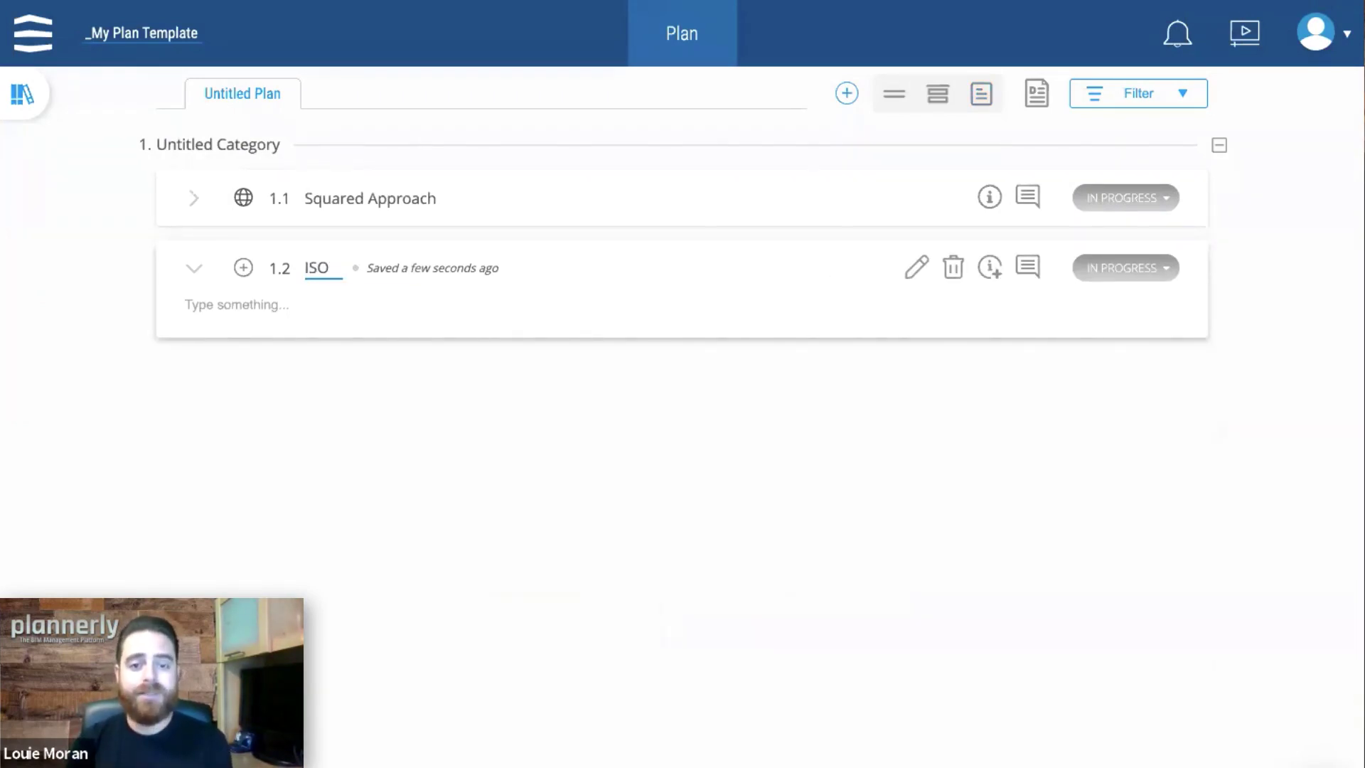
pyautogui.write('19650')
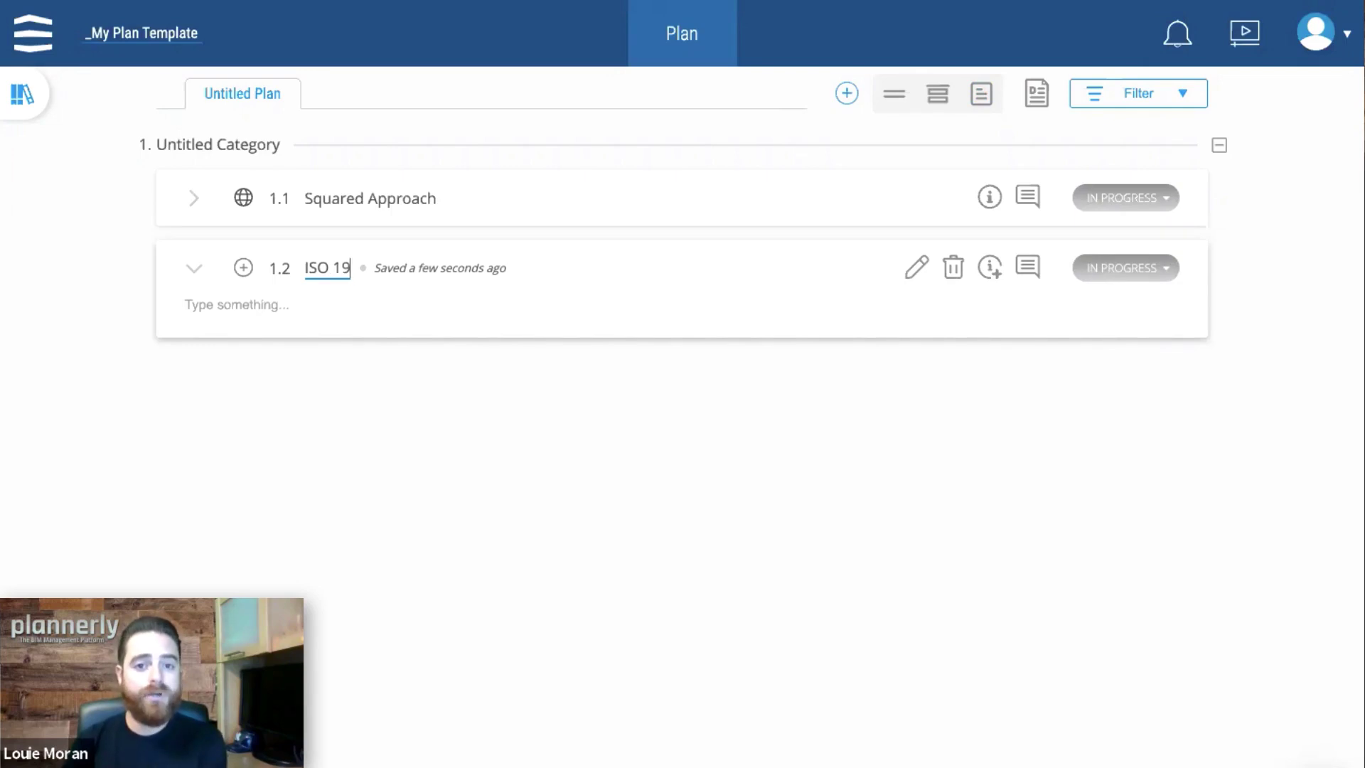
pyautogui.write(' PRINCIPLES')
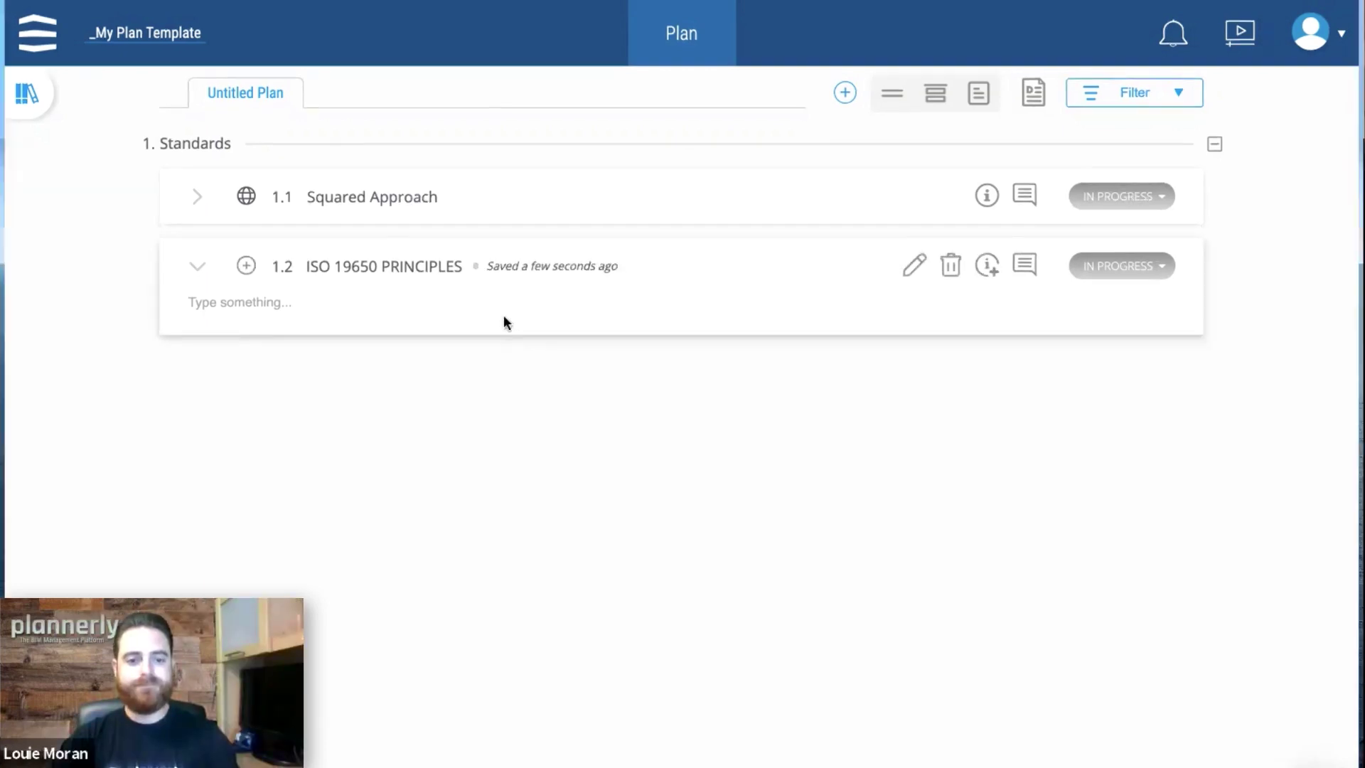
# Step: Switch to the "ISO 19650 Core Principles" diagram in draw.io and select the information requirements diagram
pyautogui.hotkey('ctrl', 'Up')
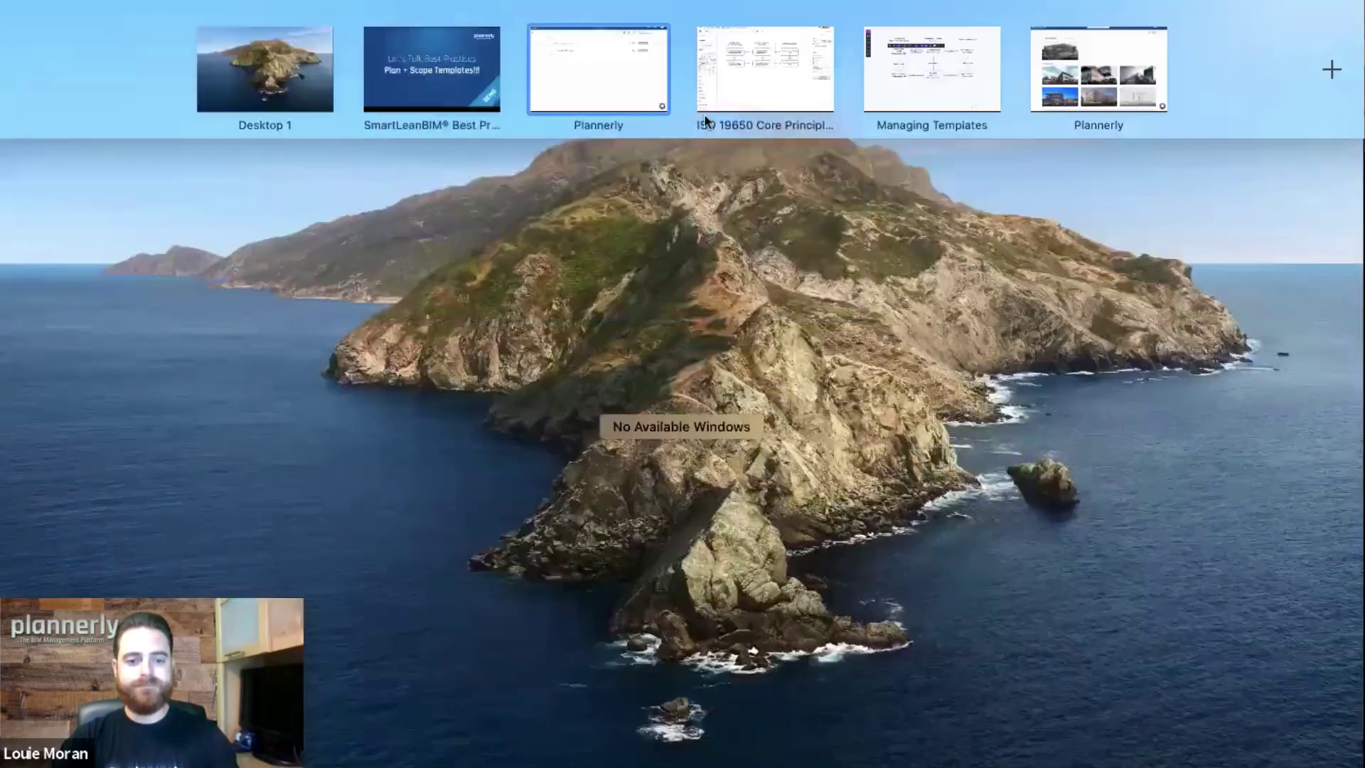
pyautogui.hotkey('ctrl', 'Right')
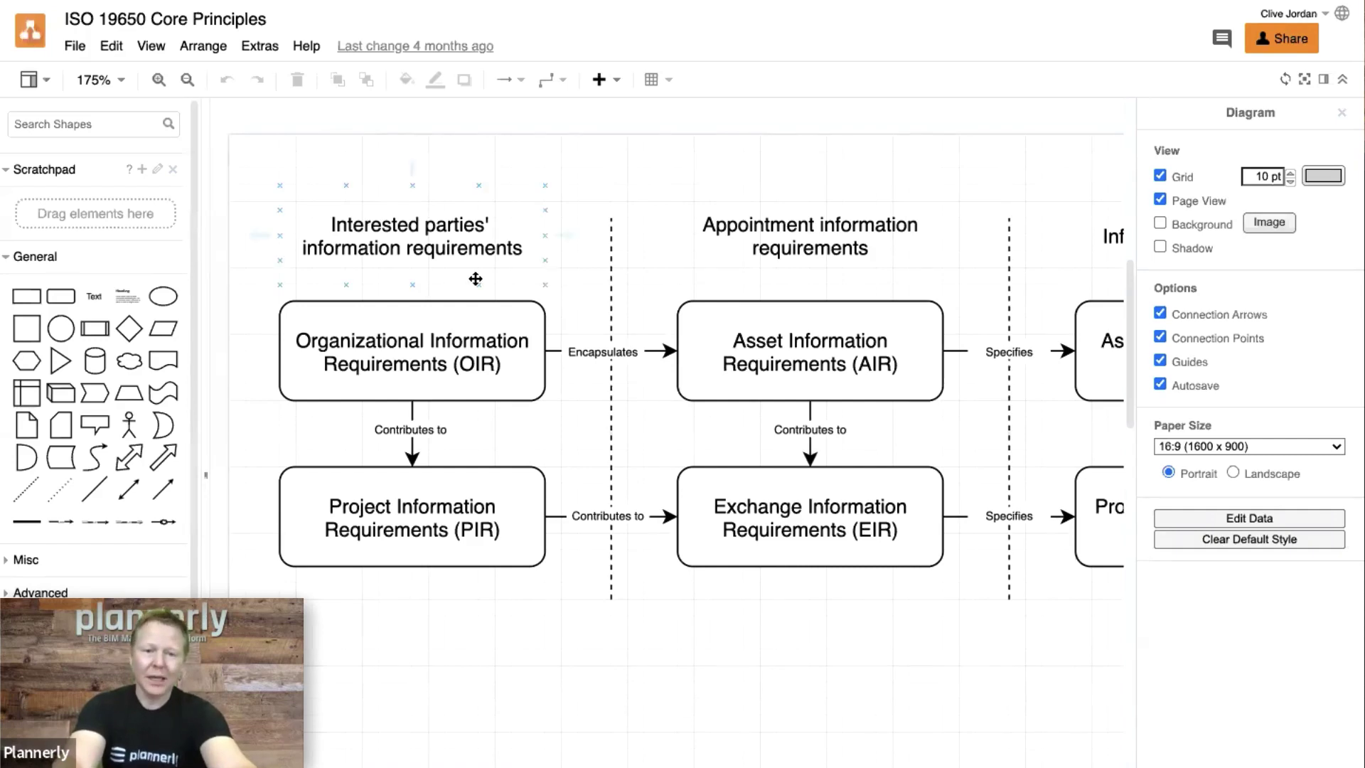
pyautogui.click(723, 320)
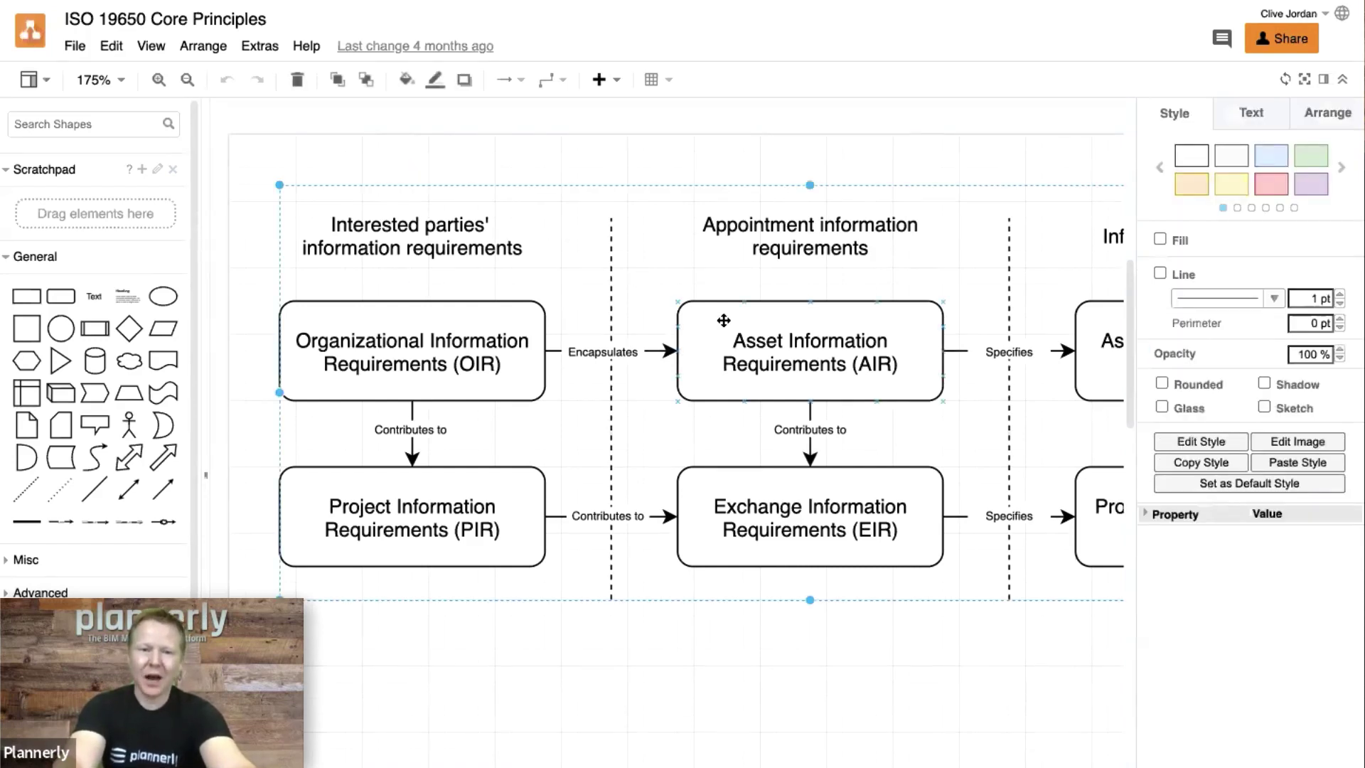
# Step: Switch to the "Managing Templates" board in Whimsical and copy the entire information requirements diagram as an image
pyautogui.hotkey('ctrl', 'Right')
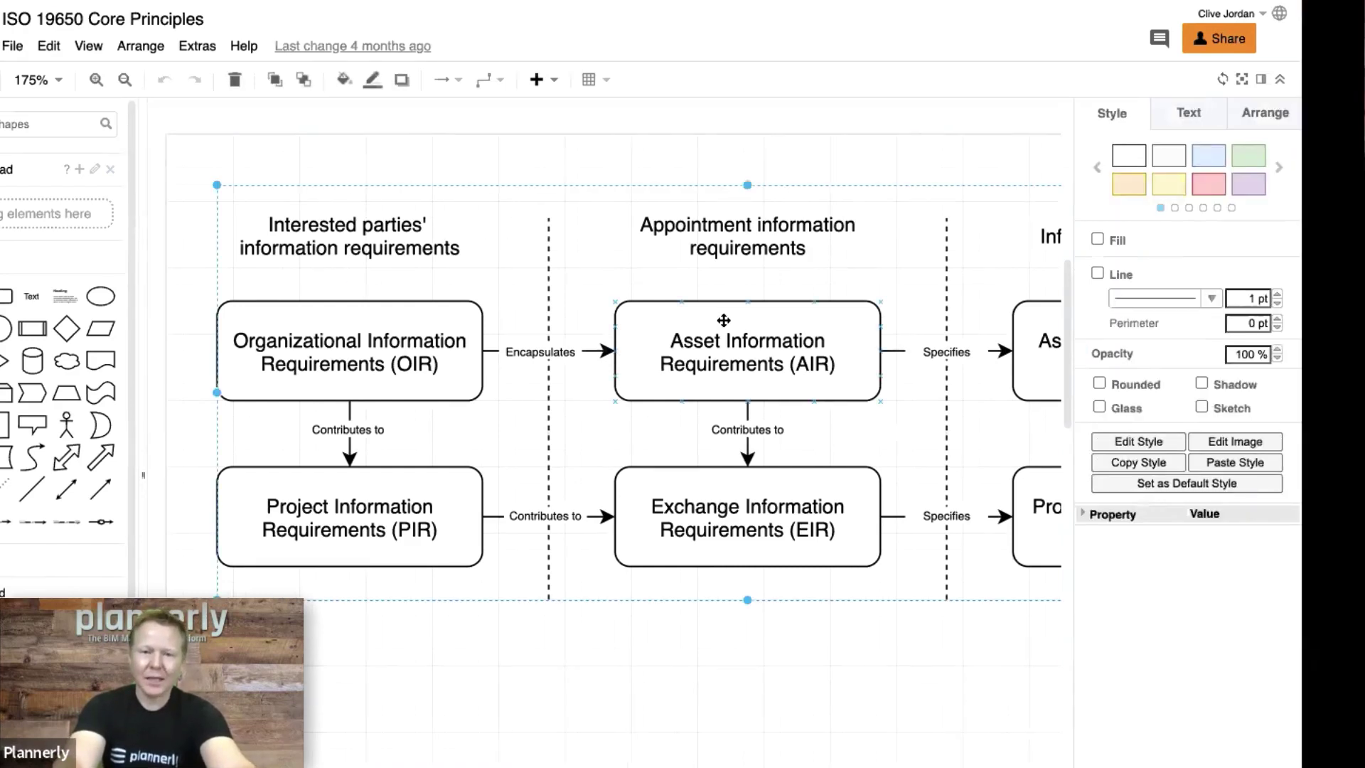
pyautogui.click(1005, 356)
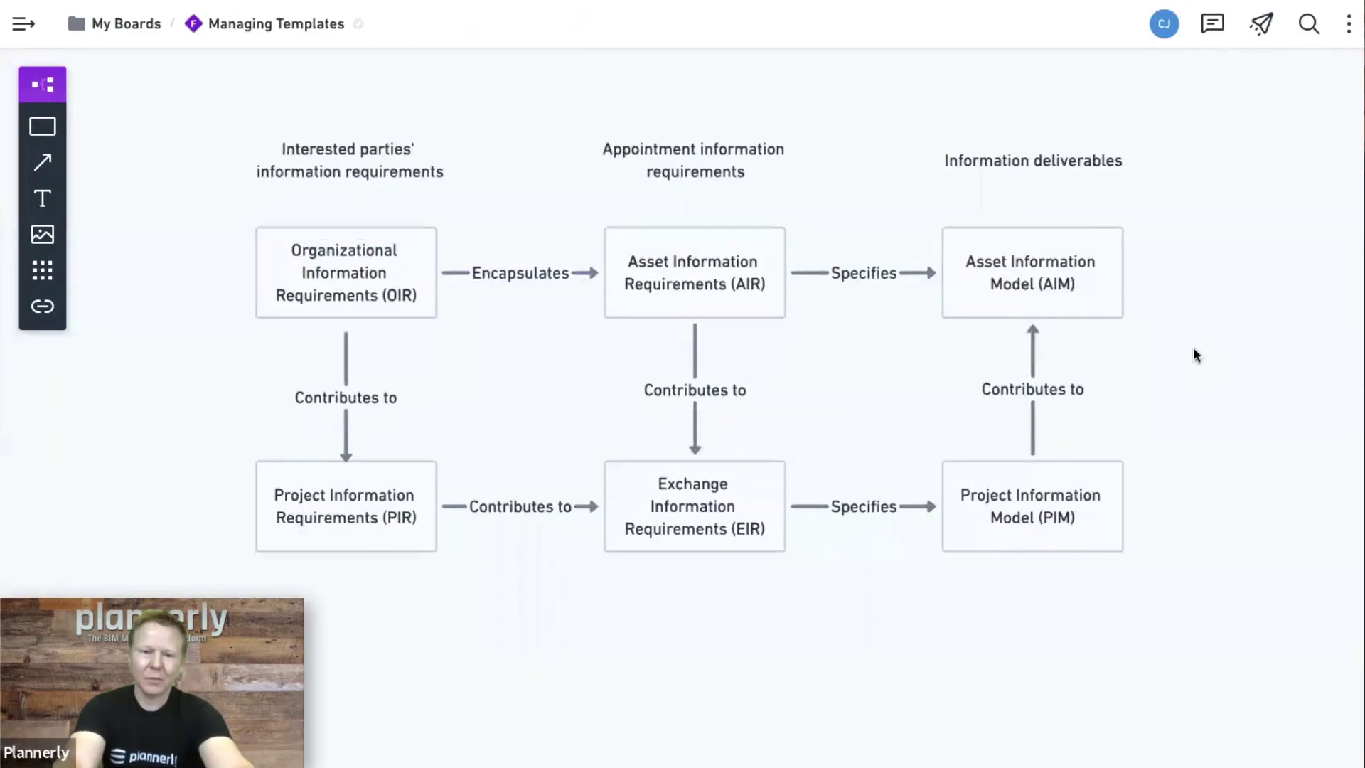
pyautogui.scroll(1, 1195, 353)
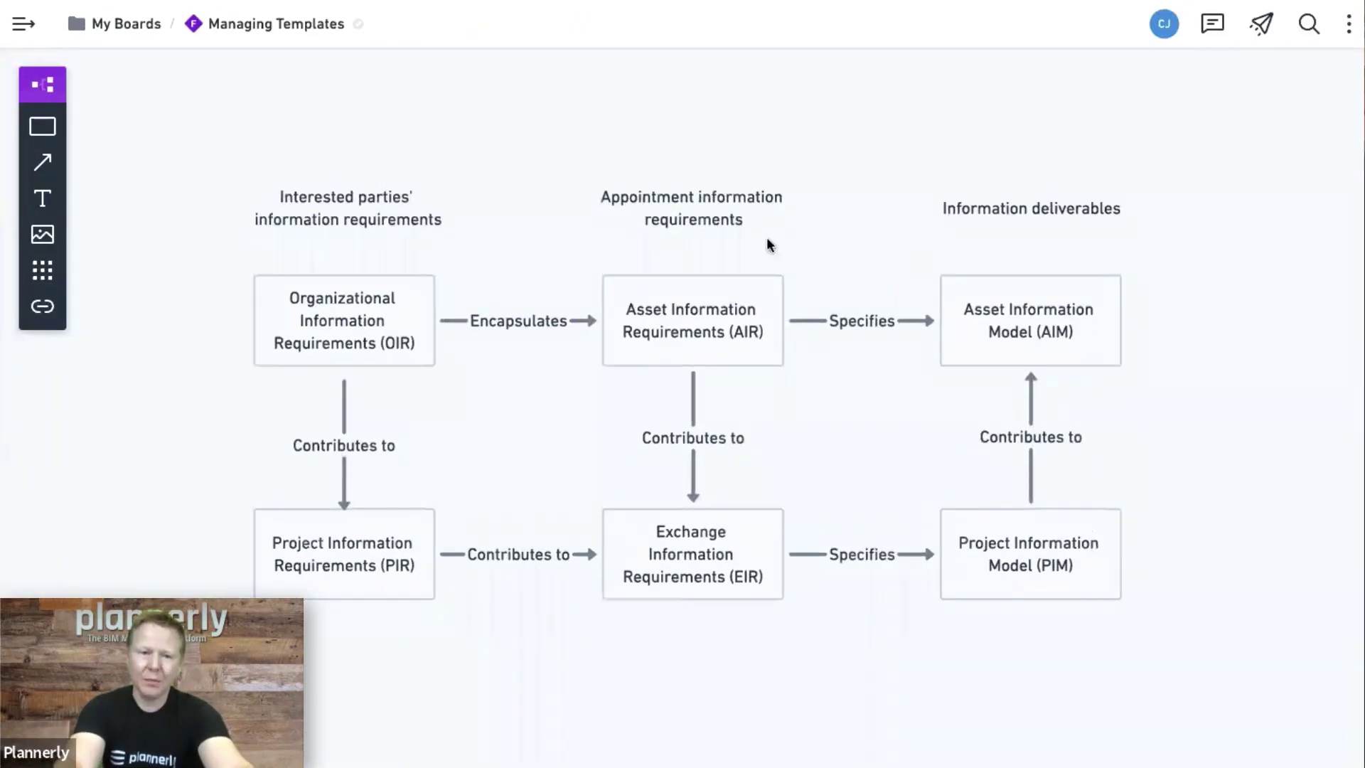
pyautogui.moveTo(182, 147); pyautogui.dragTo(1172, 596)
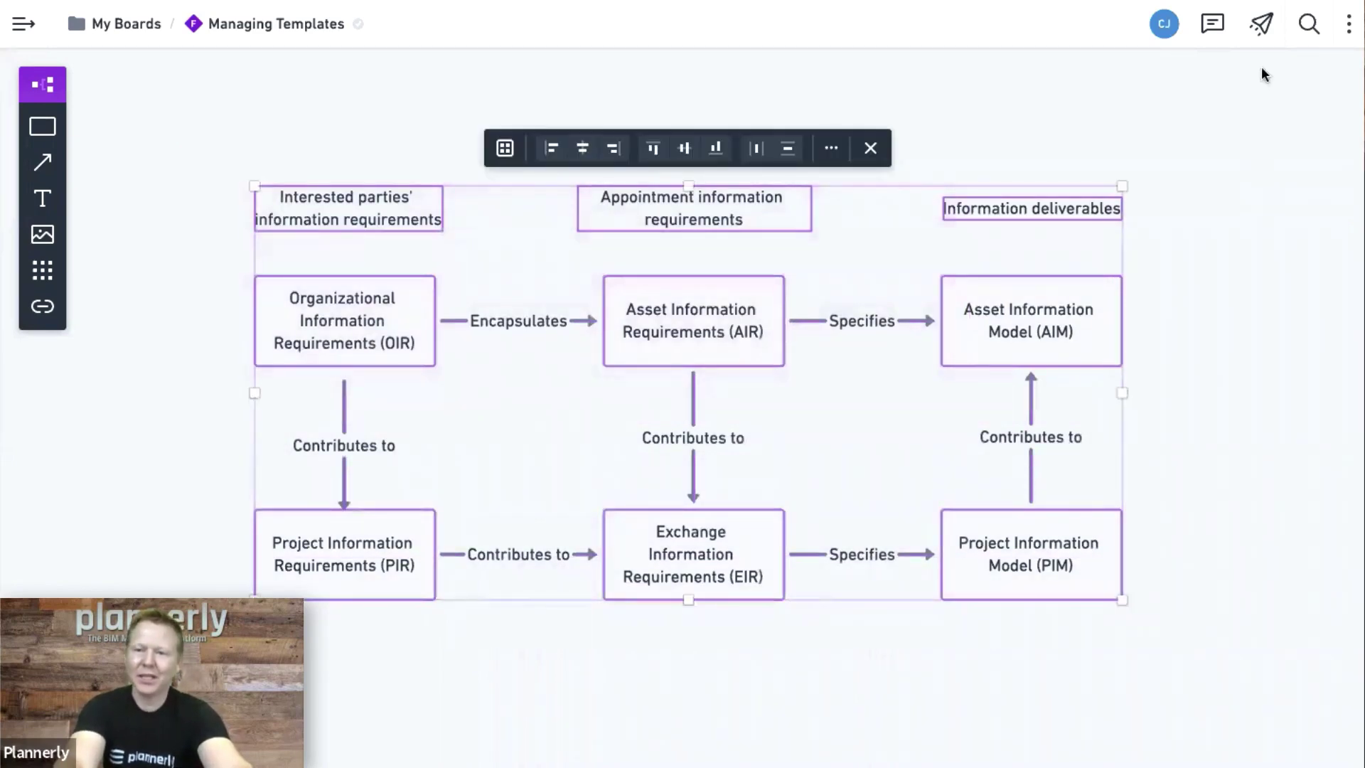
pyautogui.click(1262, 25)
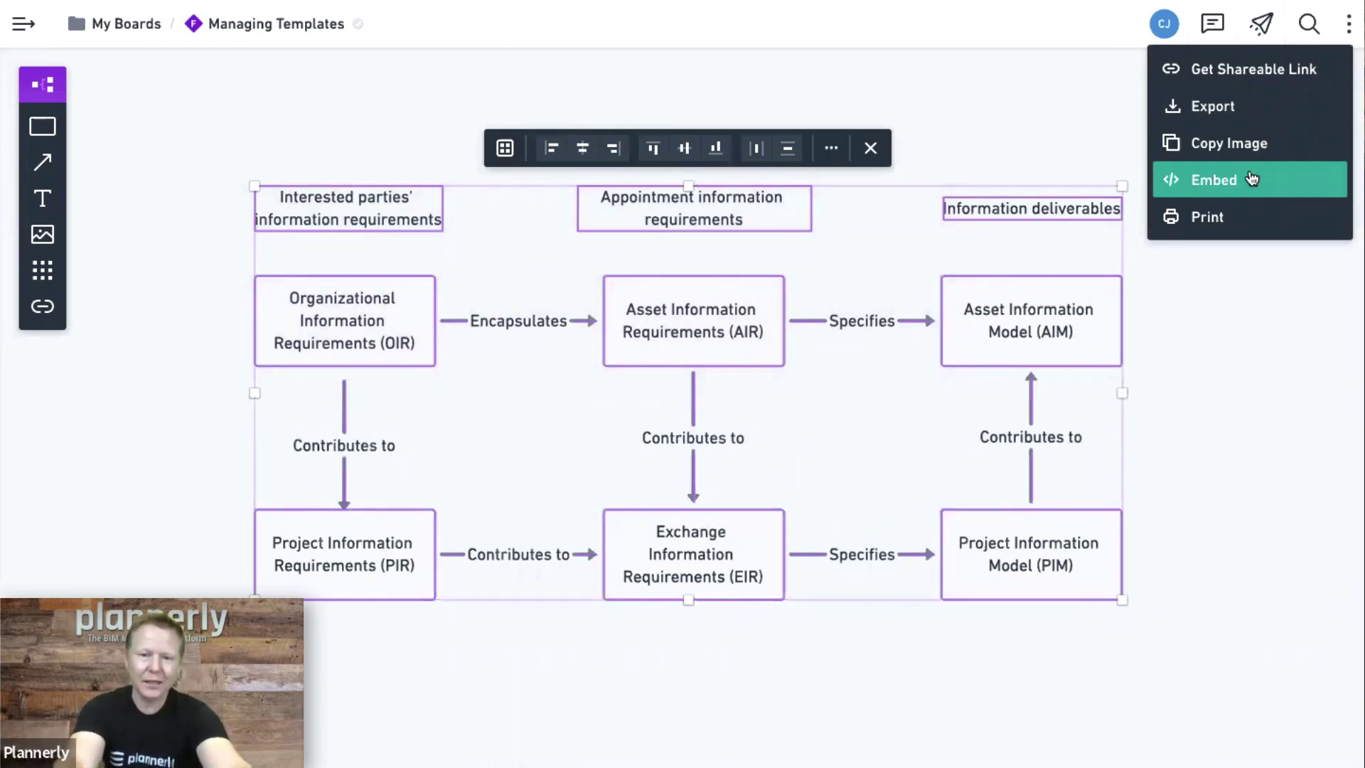
pyautogui.click(1249, 143)
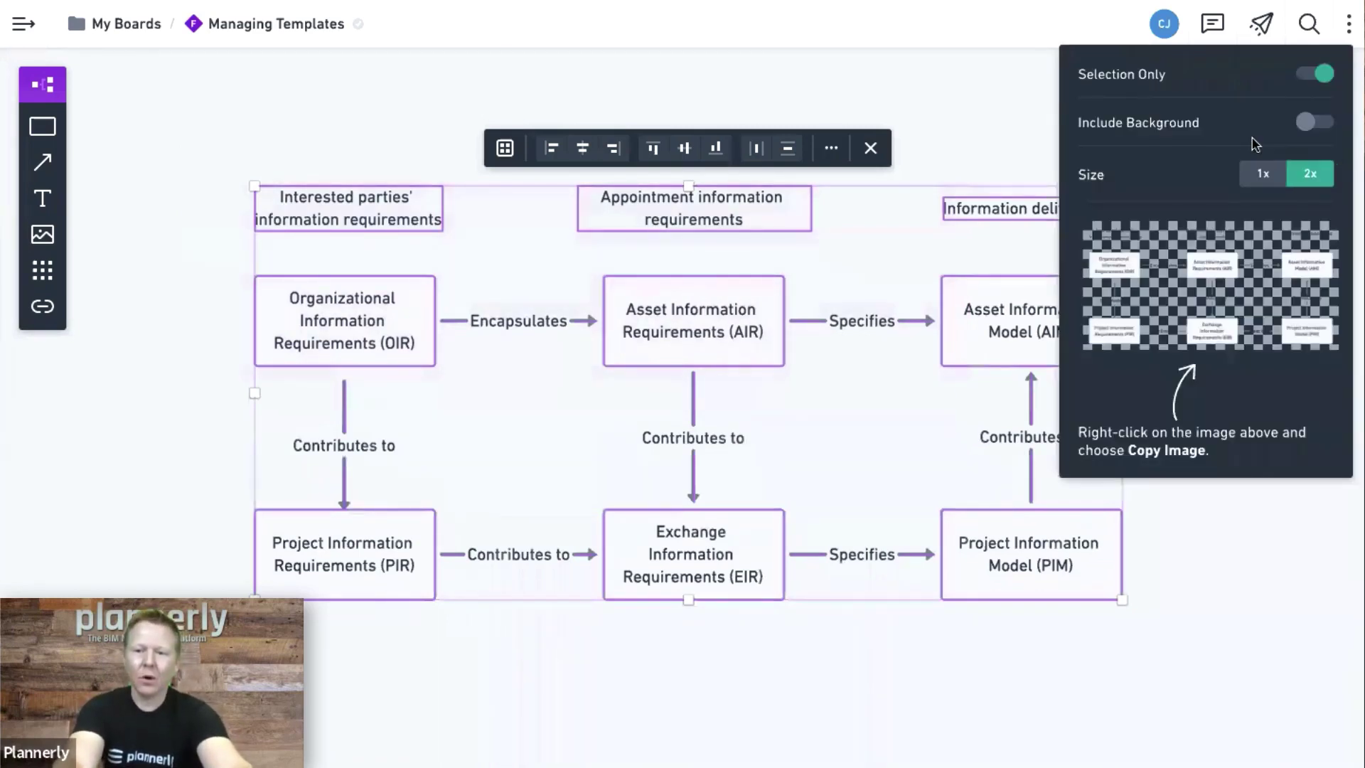
pyautogui.rightClick(1206, 267)
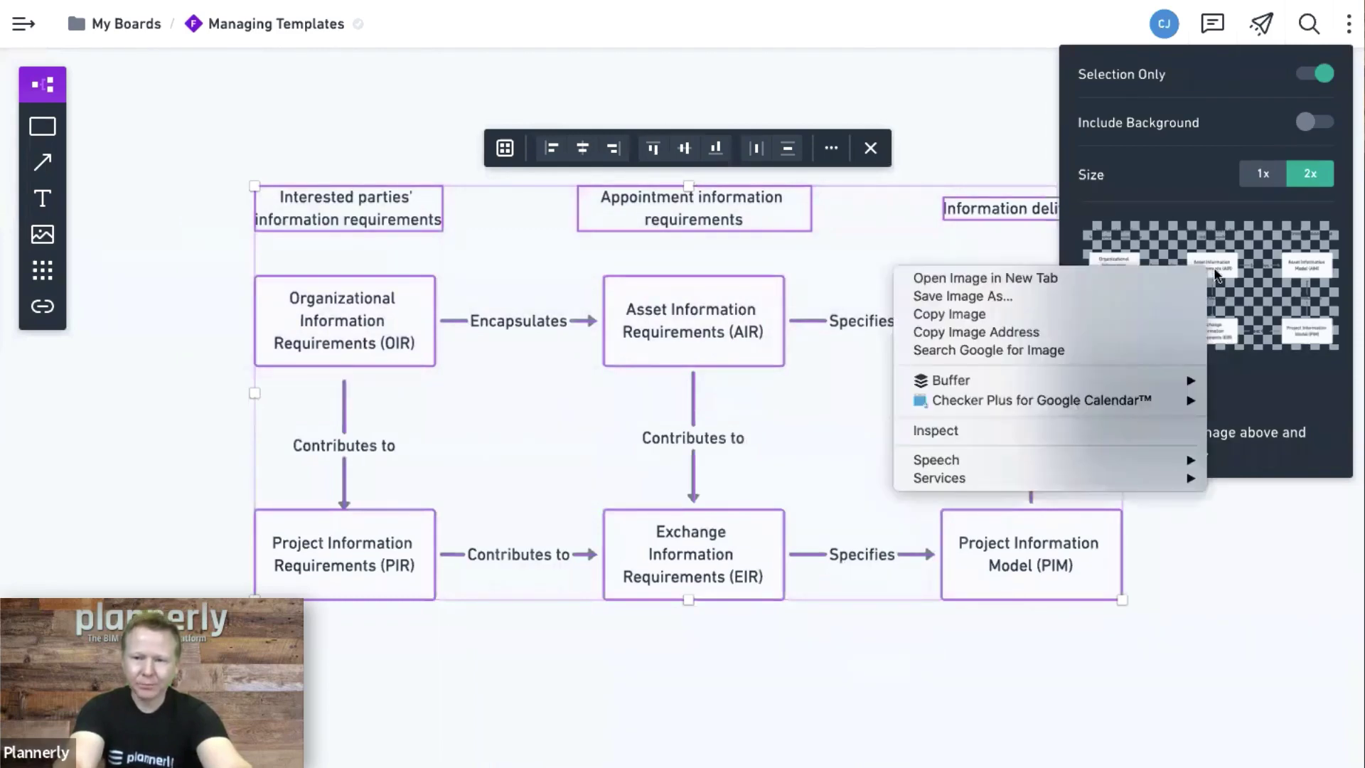
pyautogui.click(1172, 315)
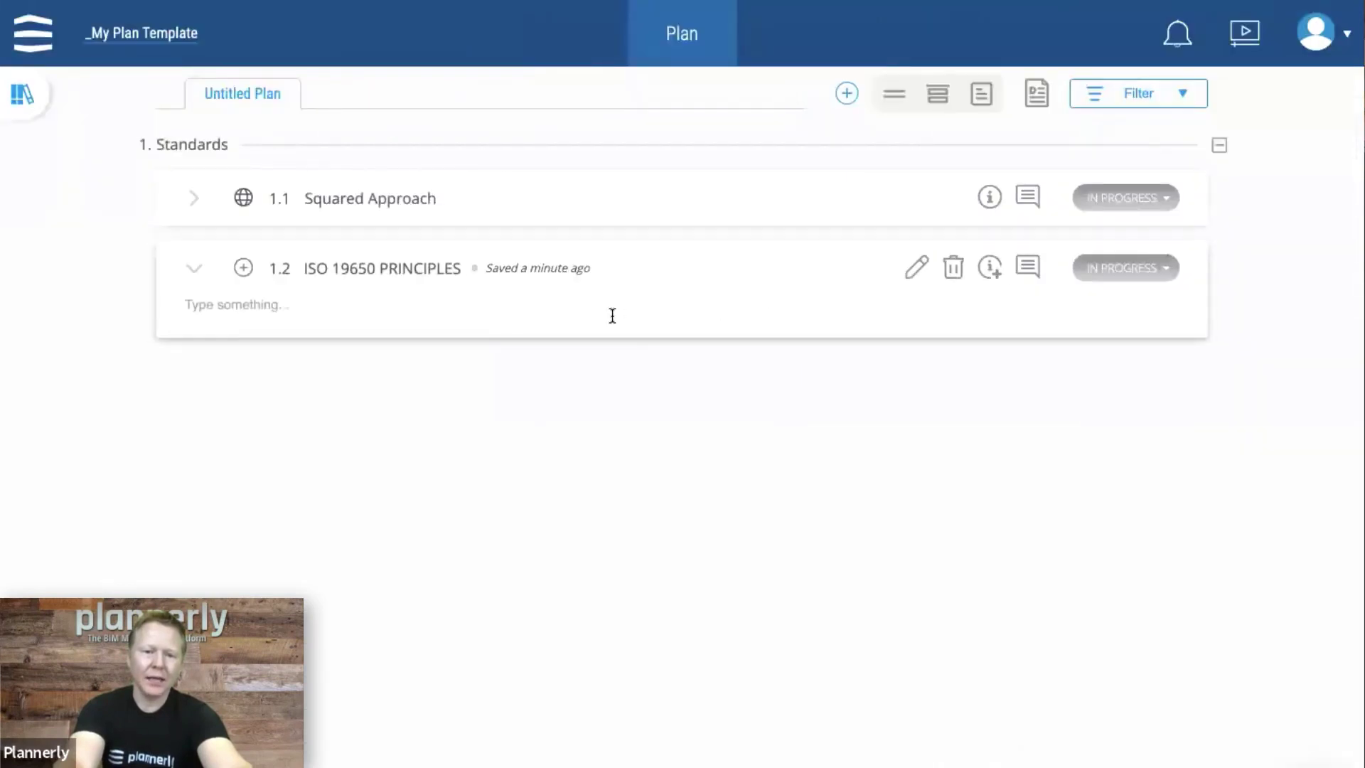
# Step: Paste the copied diagram into the body of the ISO 19650 PRINCIPLES section in Plannerly and enlarge it
pyautogui.click(609, 314)
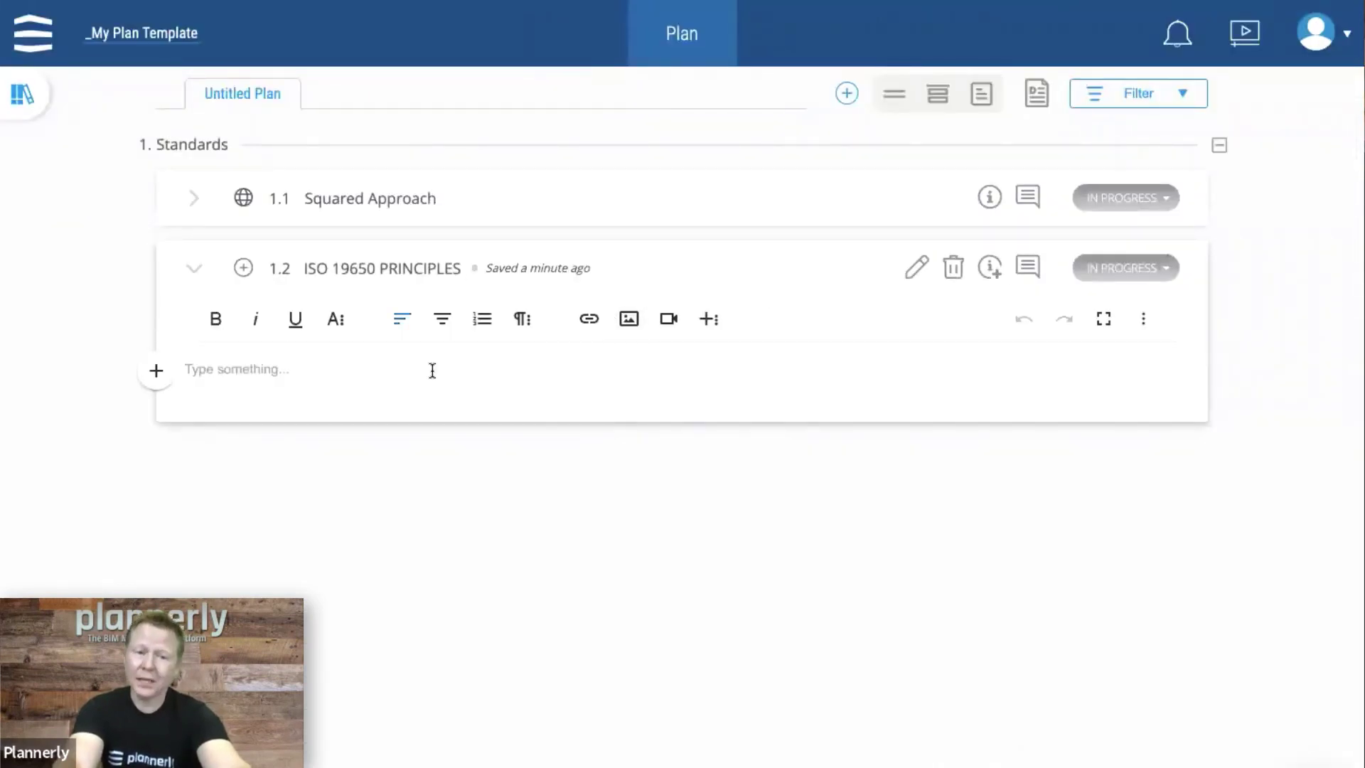
pyautogui.hotkey('ctrl', 'v')
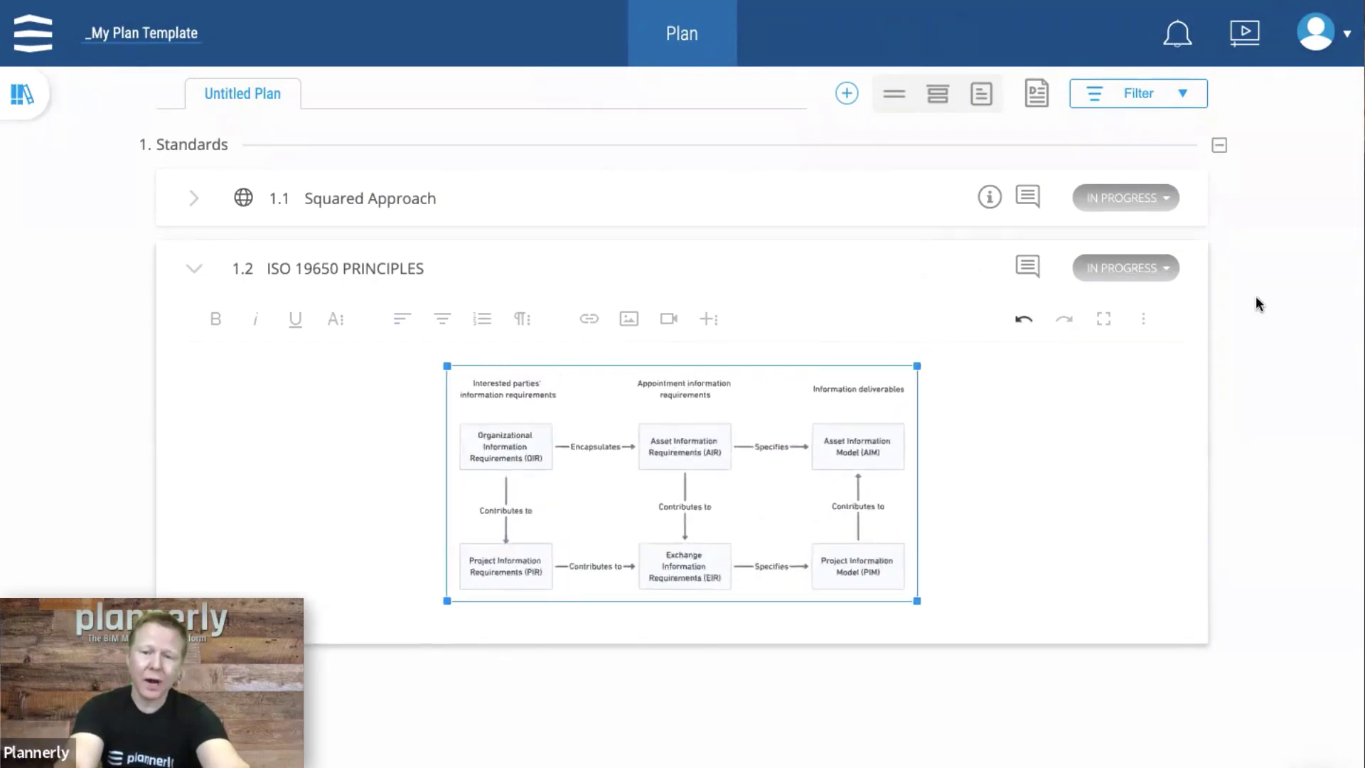
pyautogui.click(1192, 530)
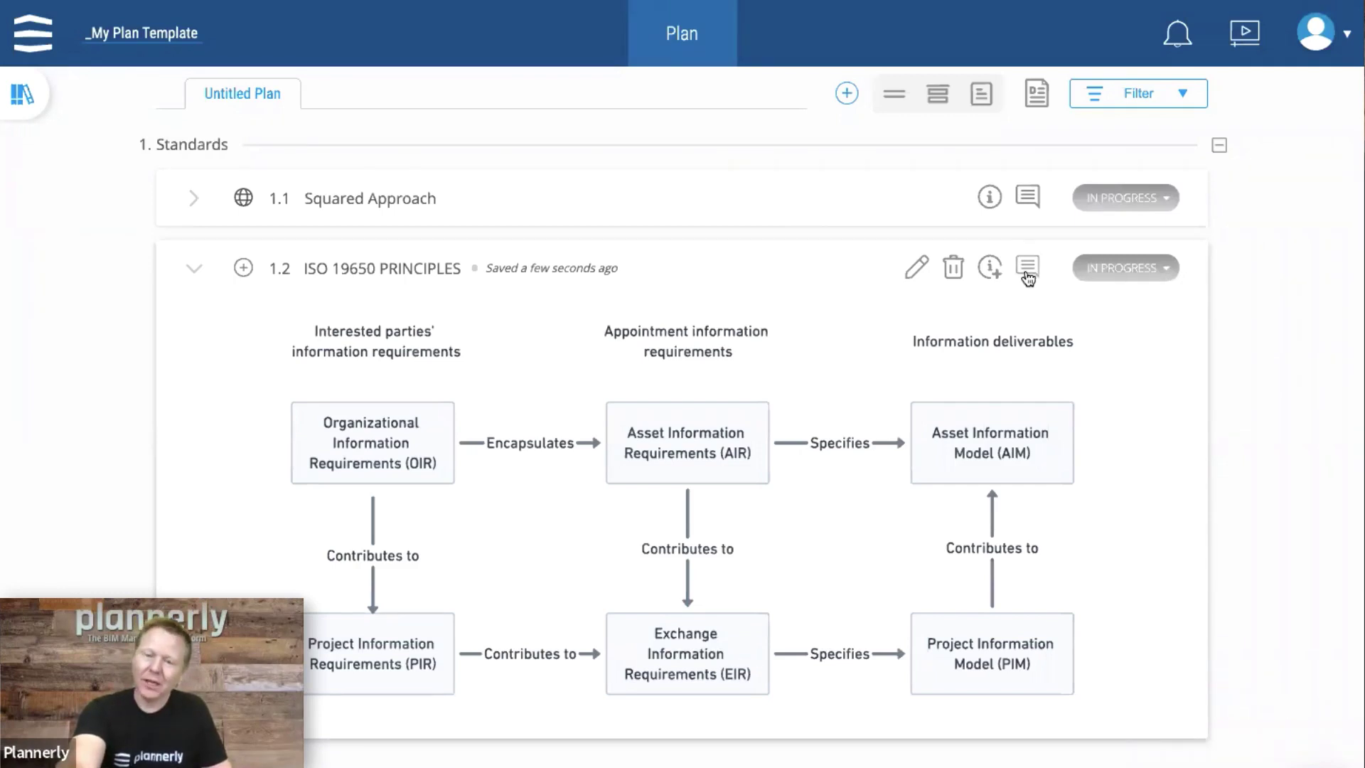
# Step: Set the status of the ISO 19650 PRINCIPLES section to Published and review the content of the Squared Approach section
pyautogui.click(1133, 267)
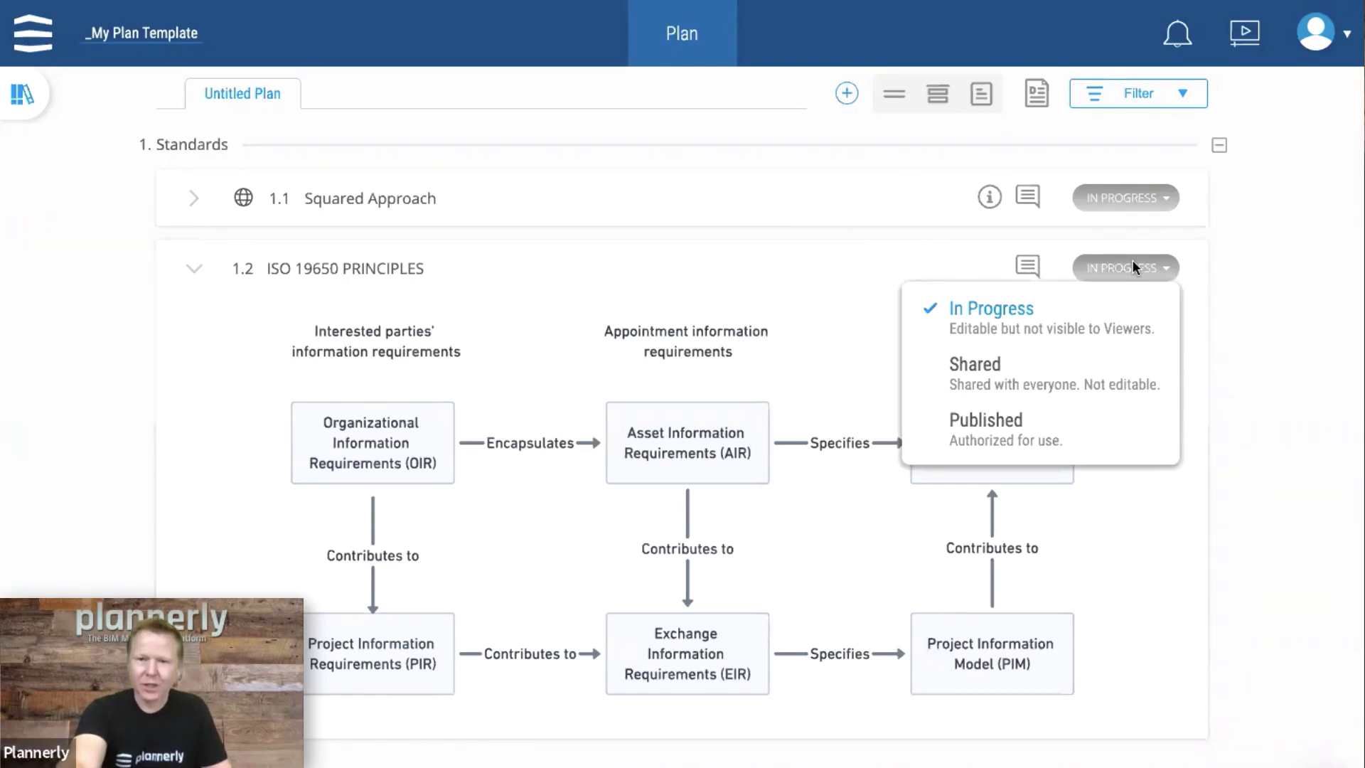
pyautogui.click(1050, 426)
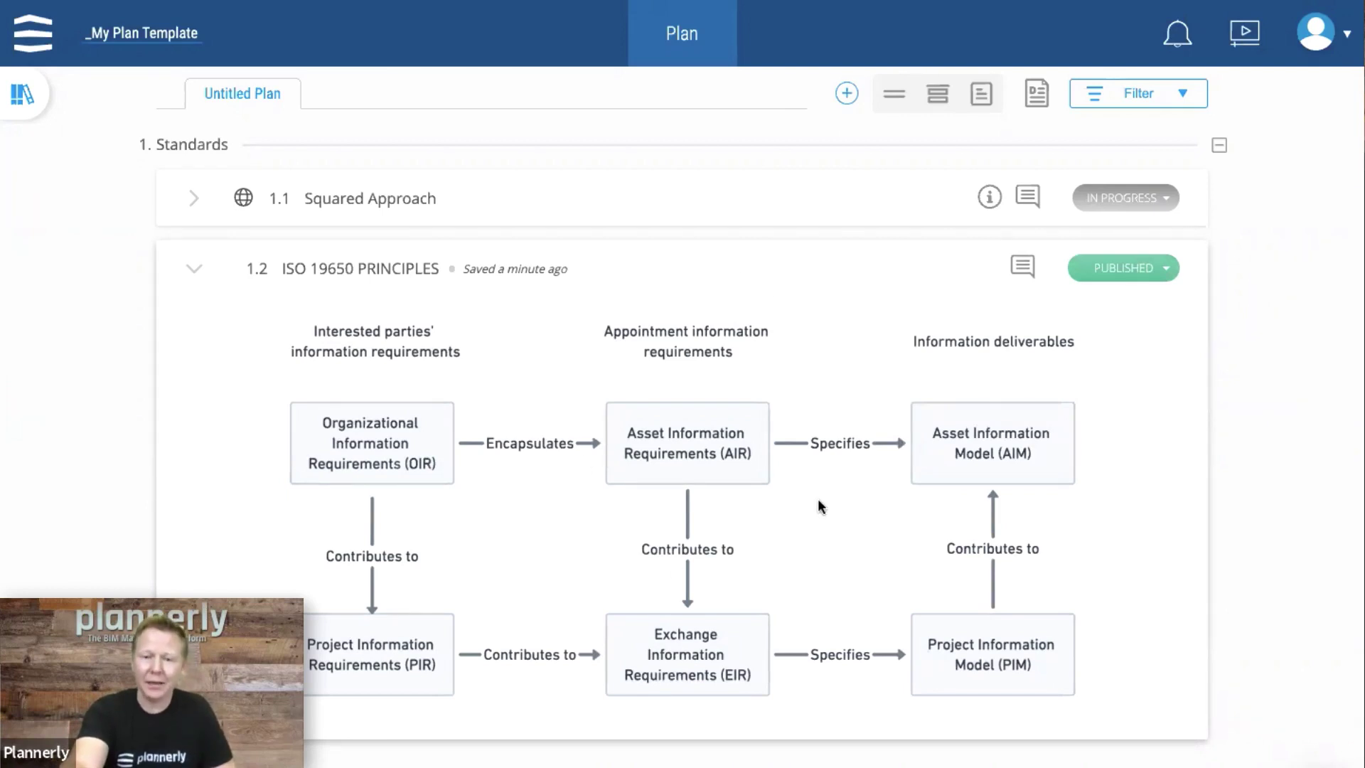
pyautogui.click(757, 213)
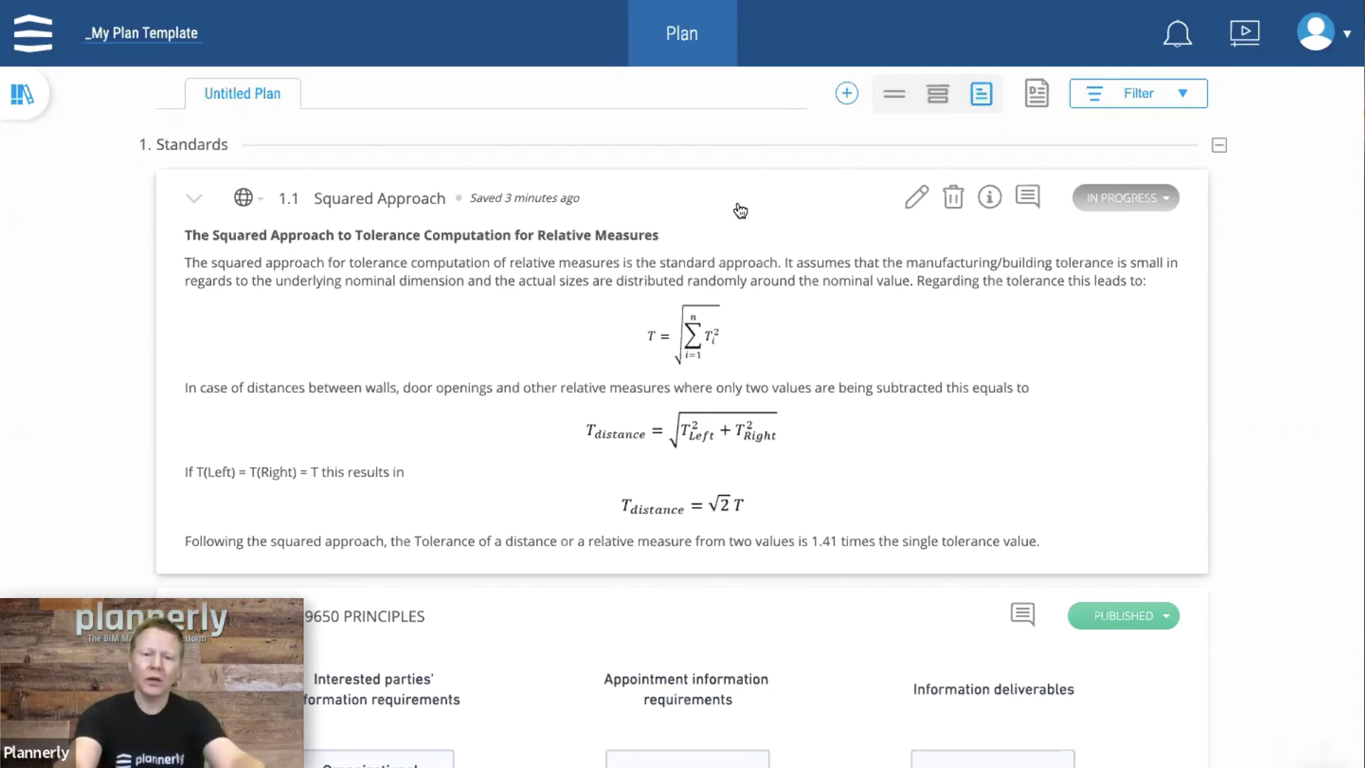
pyautogui.click(740, 211)
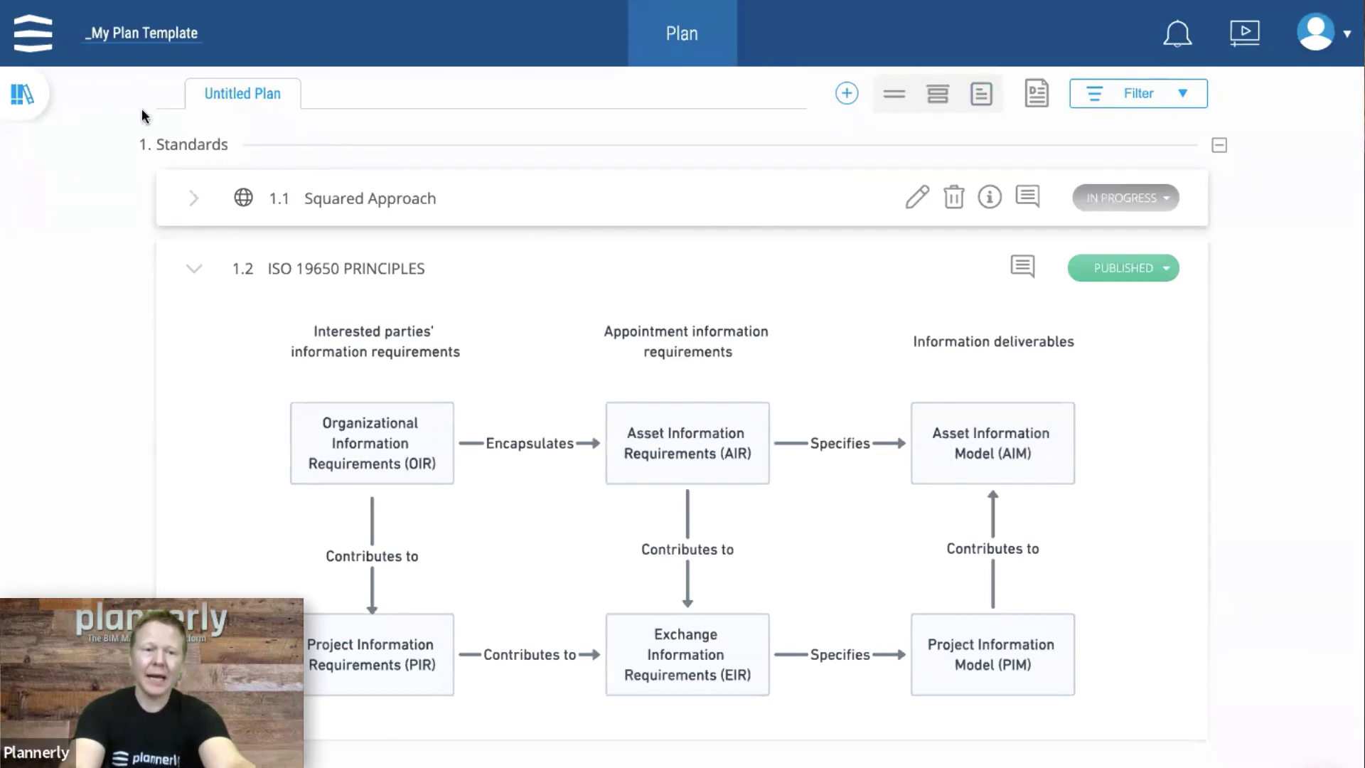
# Step: Return to the Plannerly Templates workspace and make _My Plan Template live
pyautogui.click(40, 41)
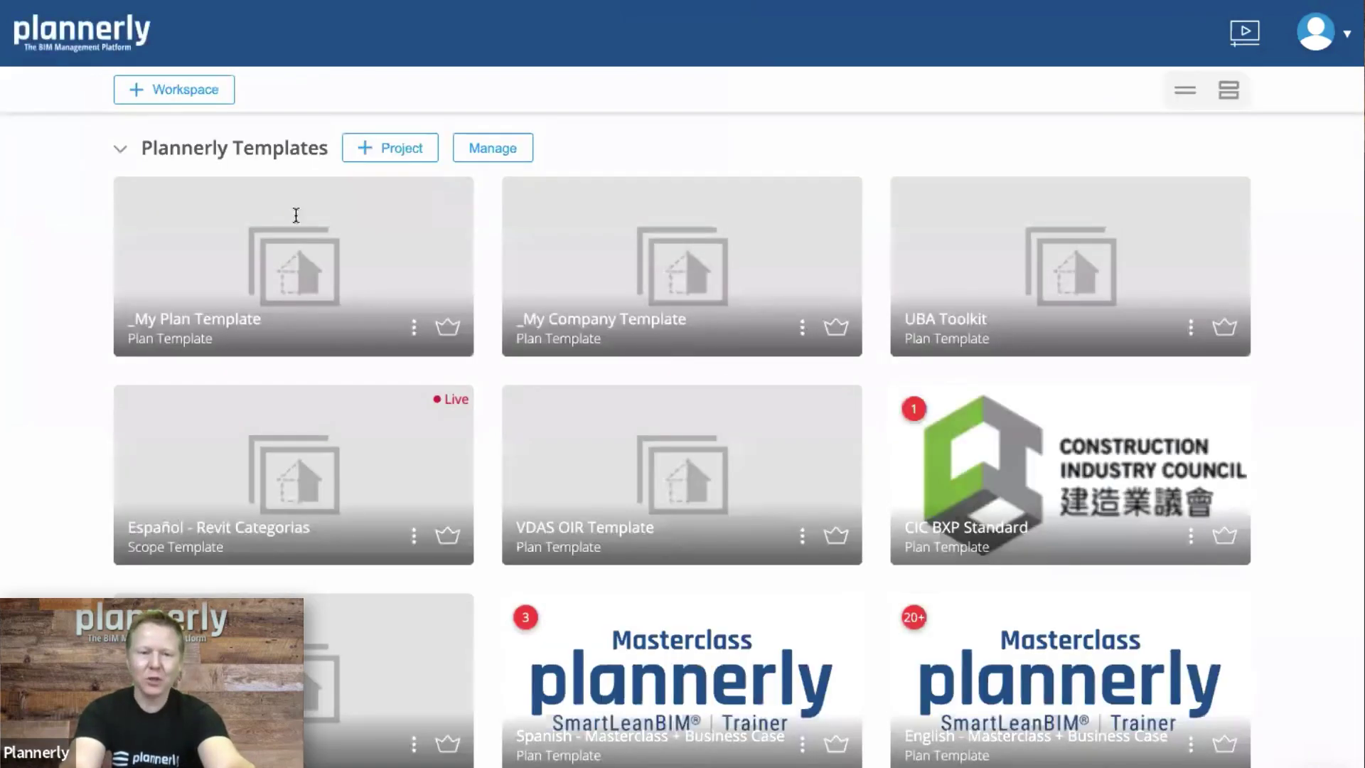
pyautogui.click(415, 328)
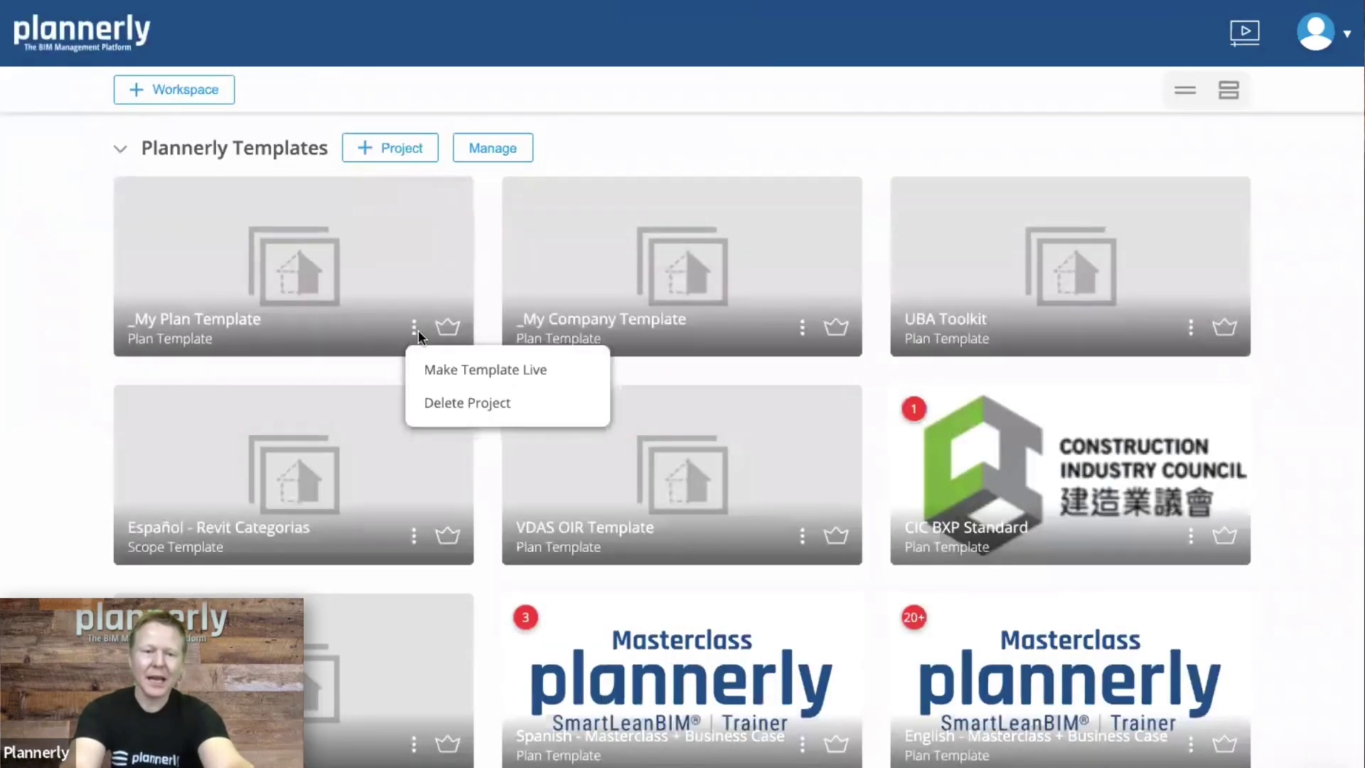
pyautogui.click(498, 371)
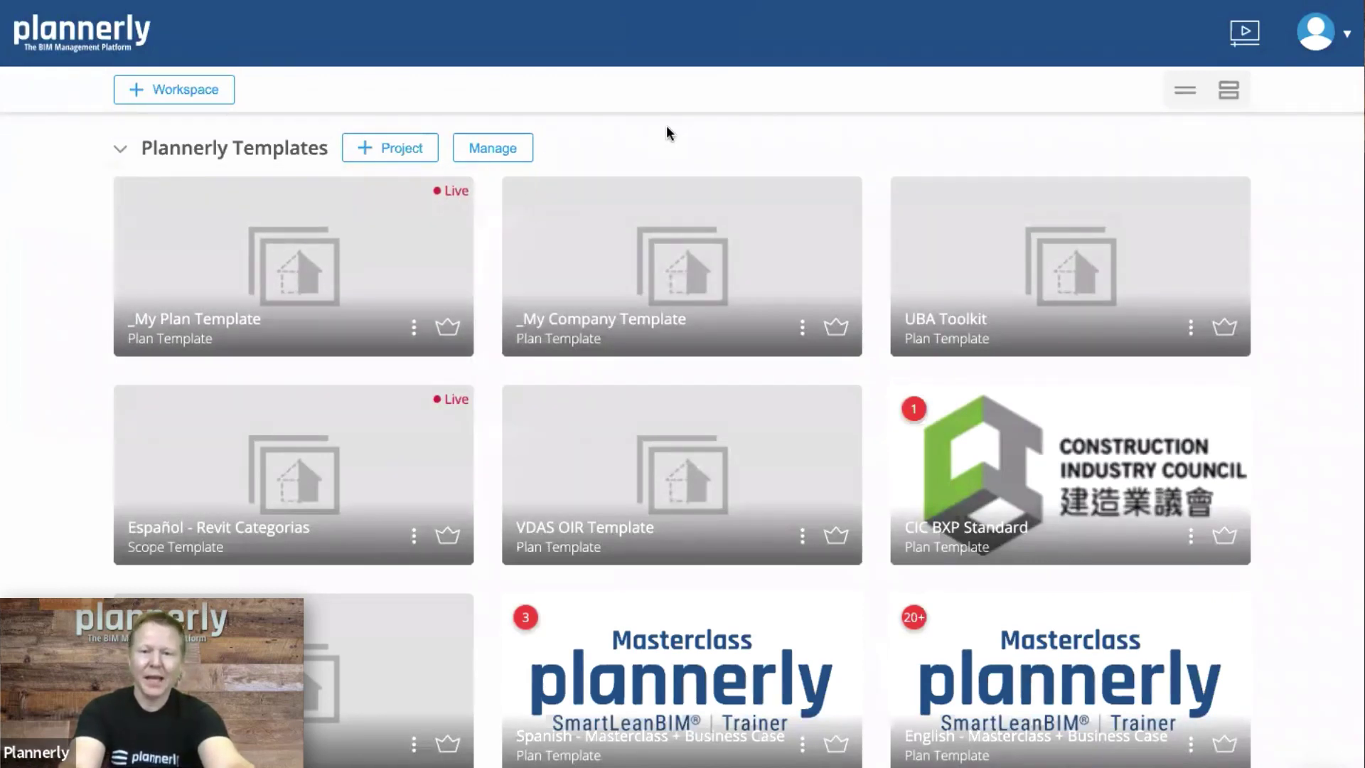
# Step: Switch to the Plannerly window showing My Company Account and create a project titled "My Project" under My Projects
pyautogui.hotkey('ctrl', 'Up')
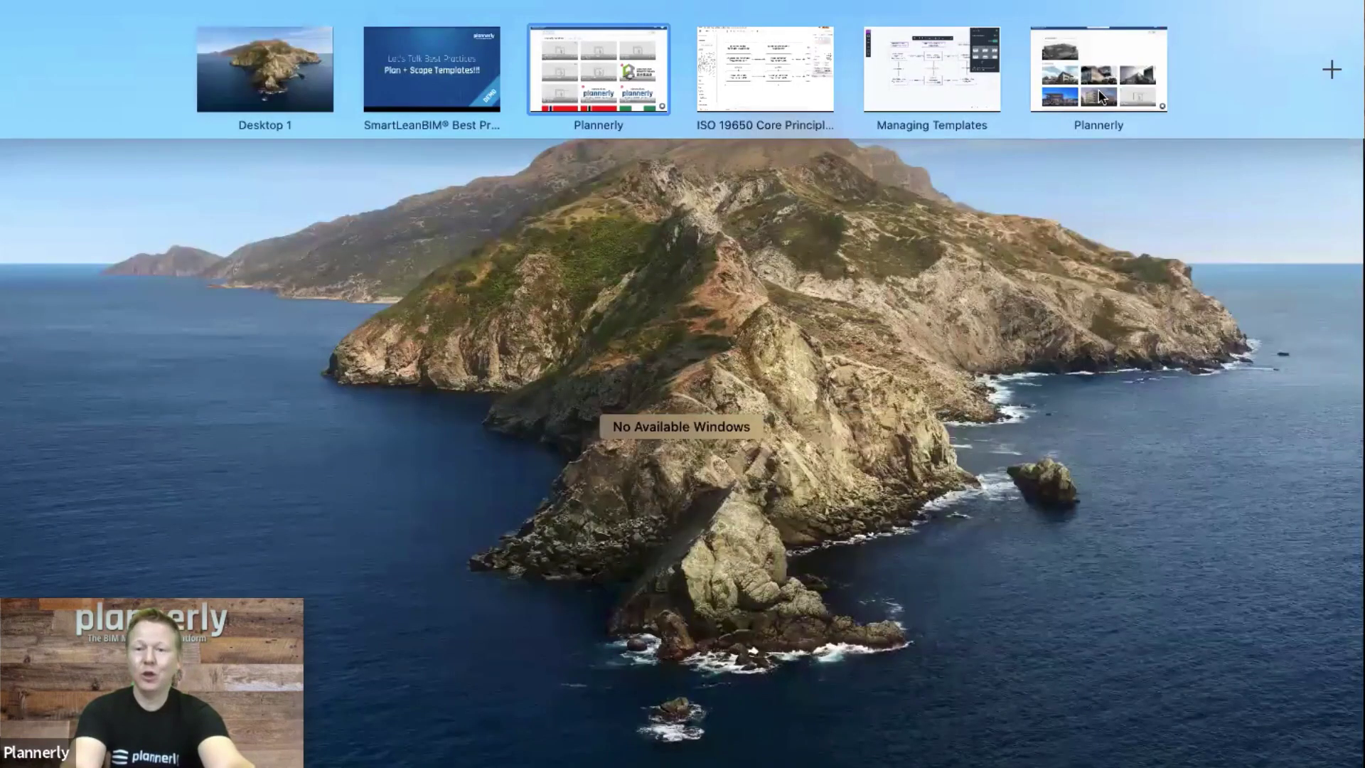
pyautogui.click(1099, 87)
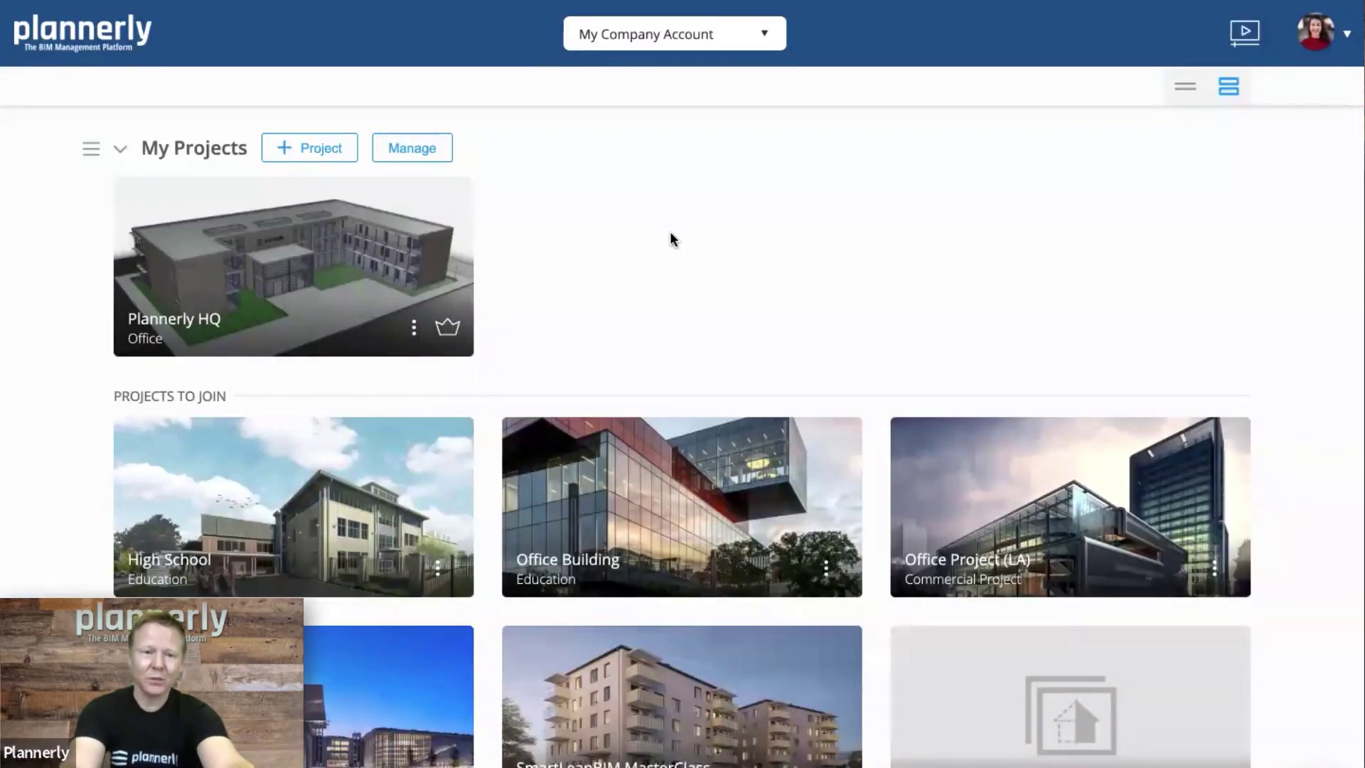
pyautogui.click(329, 151)
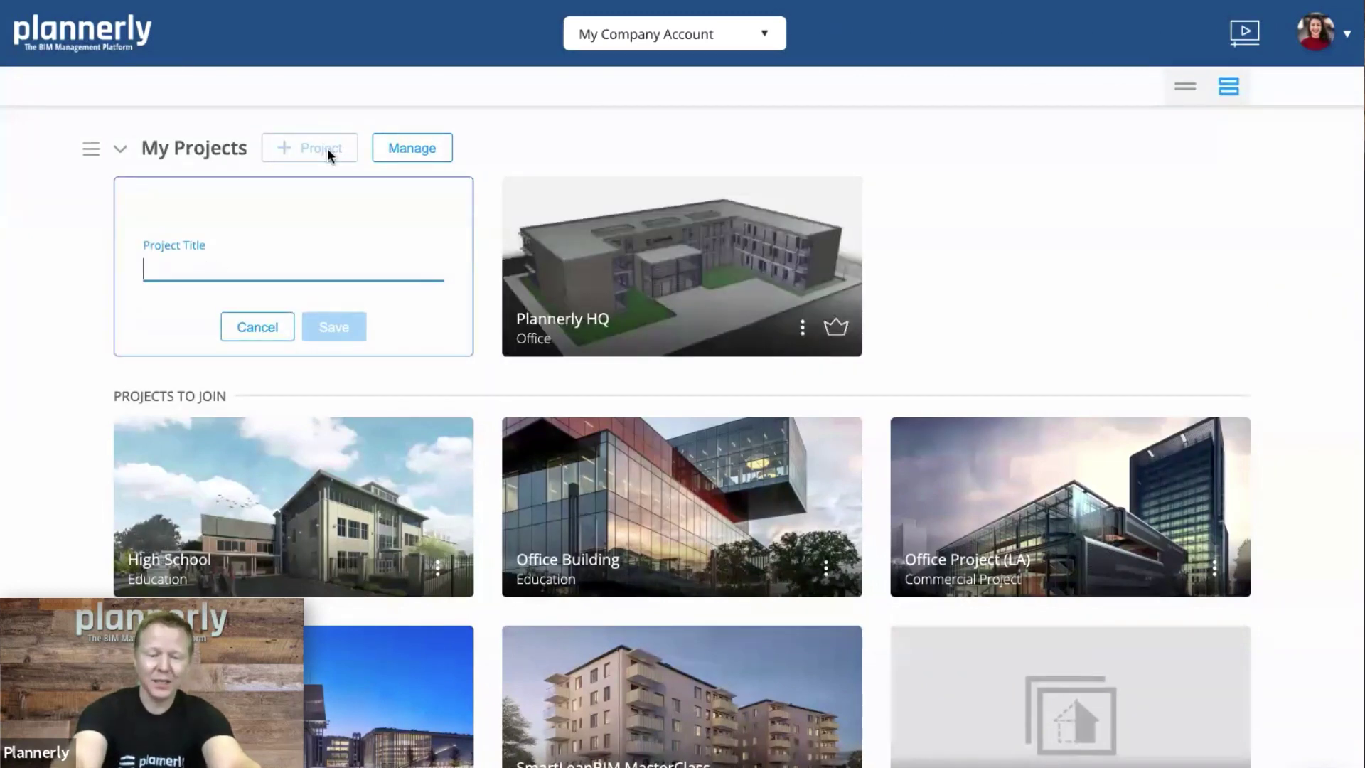
pyautogui.write('My Project')
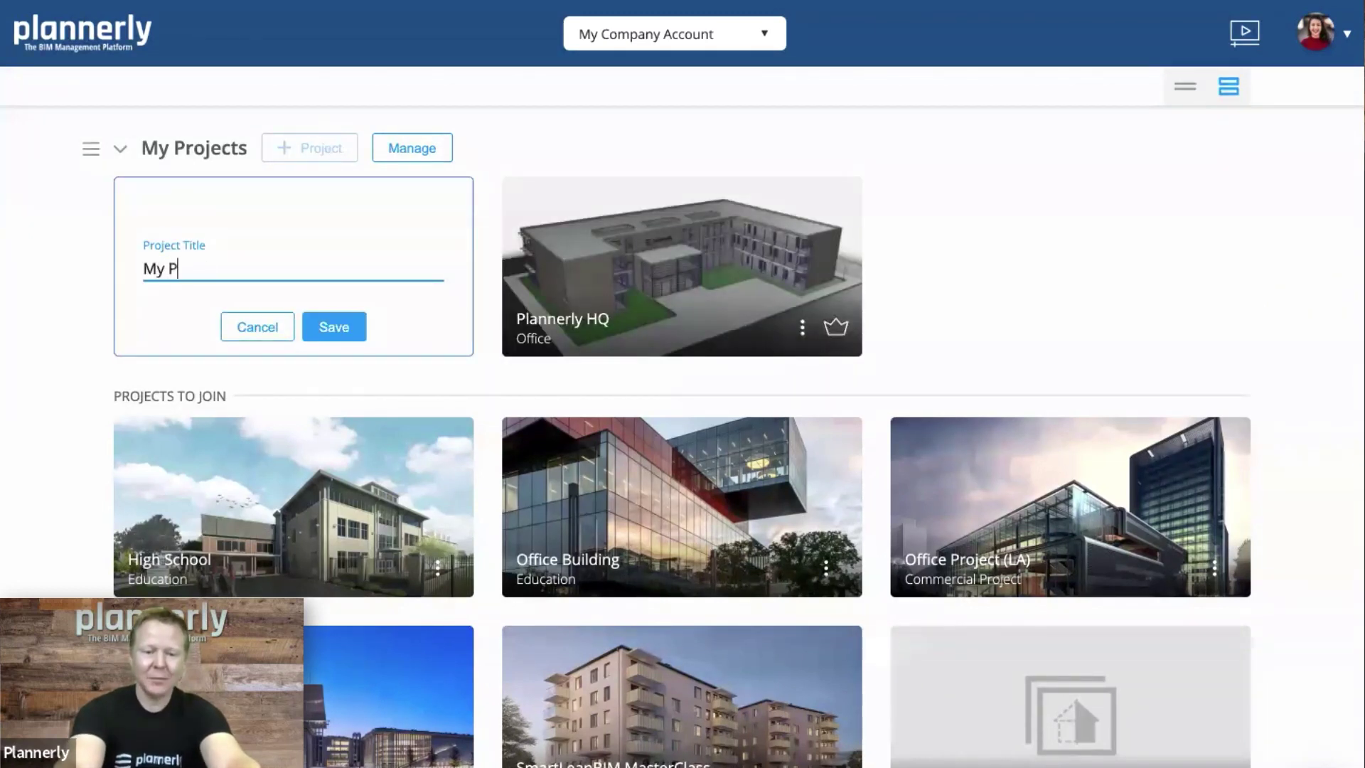
pyautogui.click(334, 329)
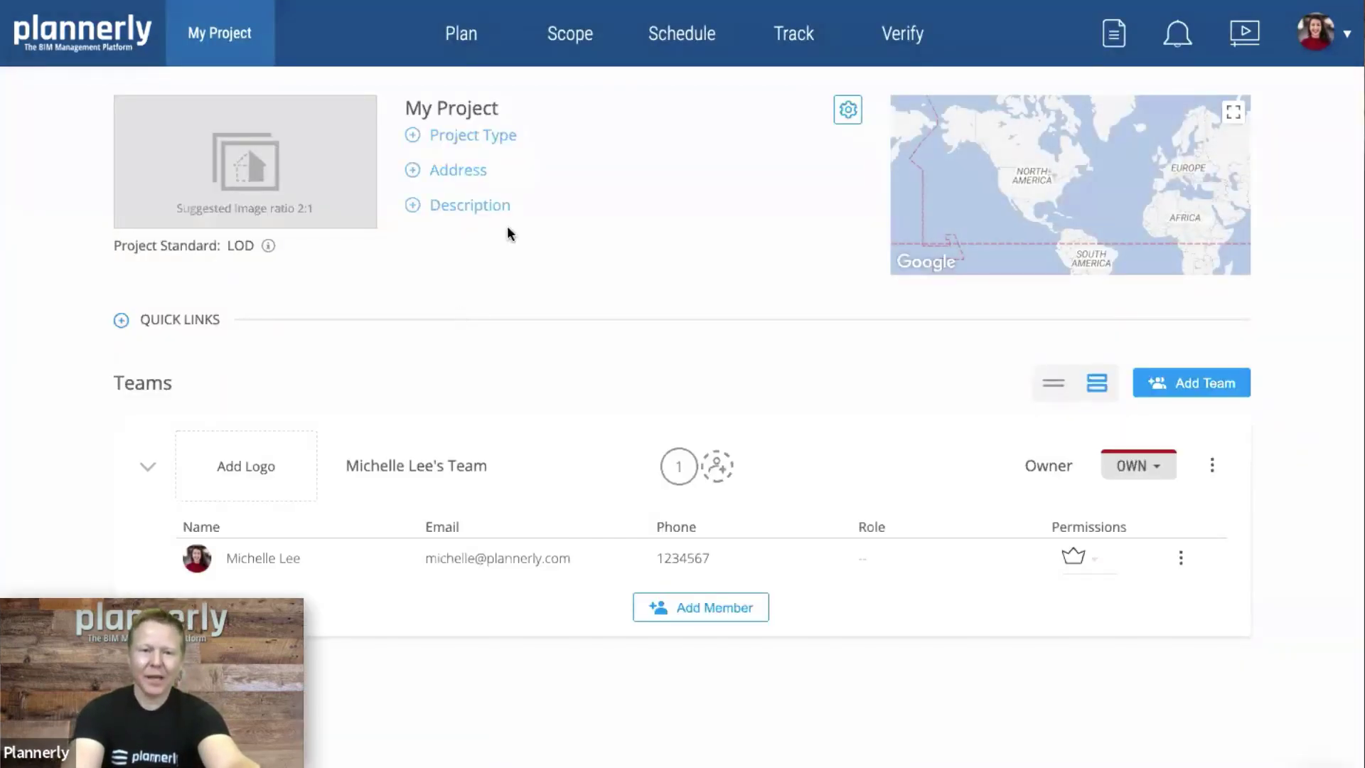
# Step: Open the project's empty Plan and load _My Plan Template as the template source
pyautogui.click(460, 43)
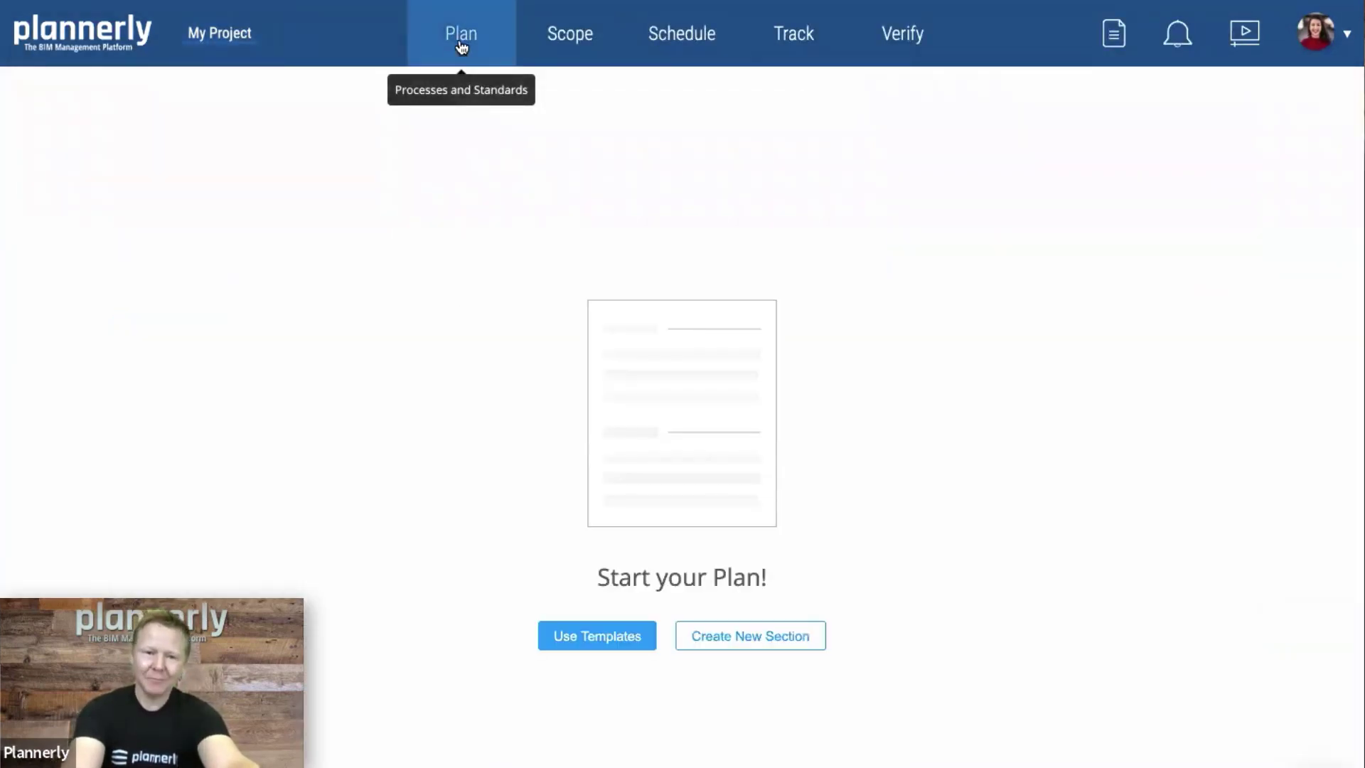
pyautogui.click(583, 637)
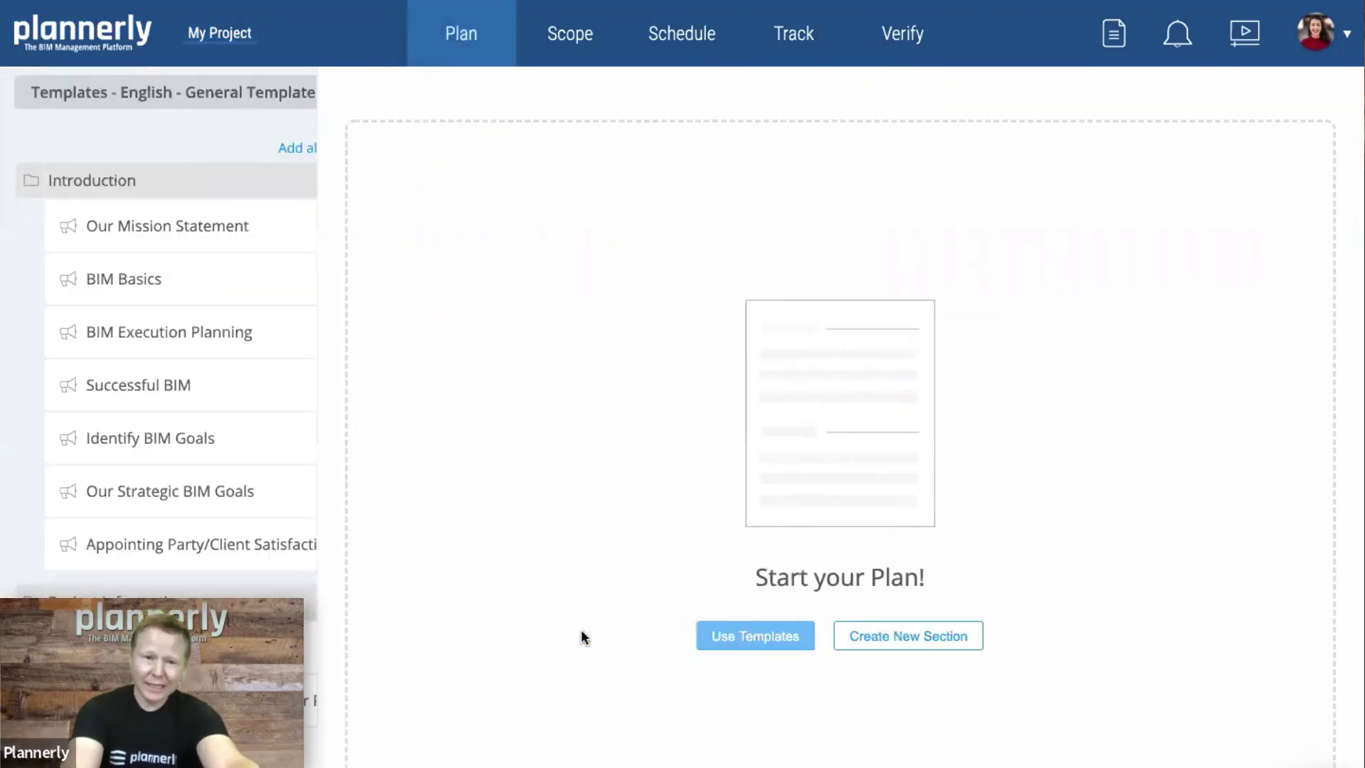
pyautogui.click(345, 94)
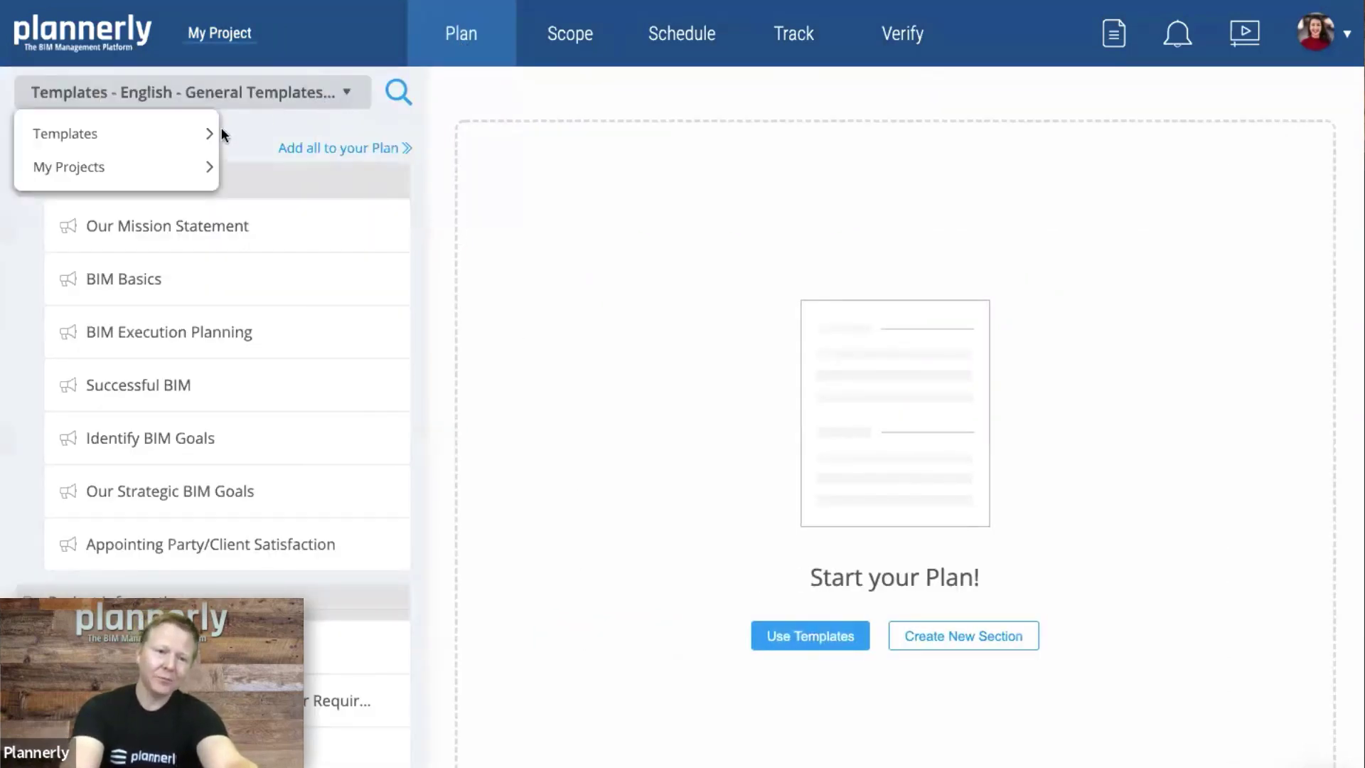
pyautogui.moveTo(213, 133)
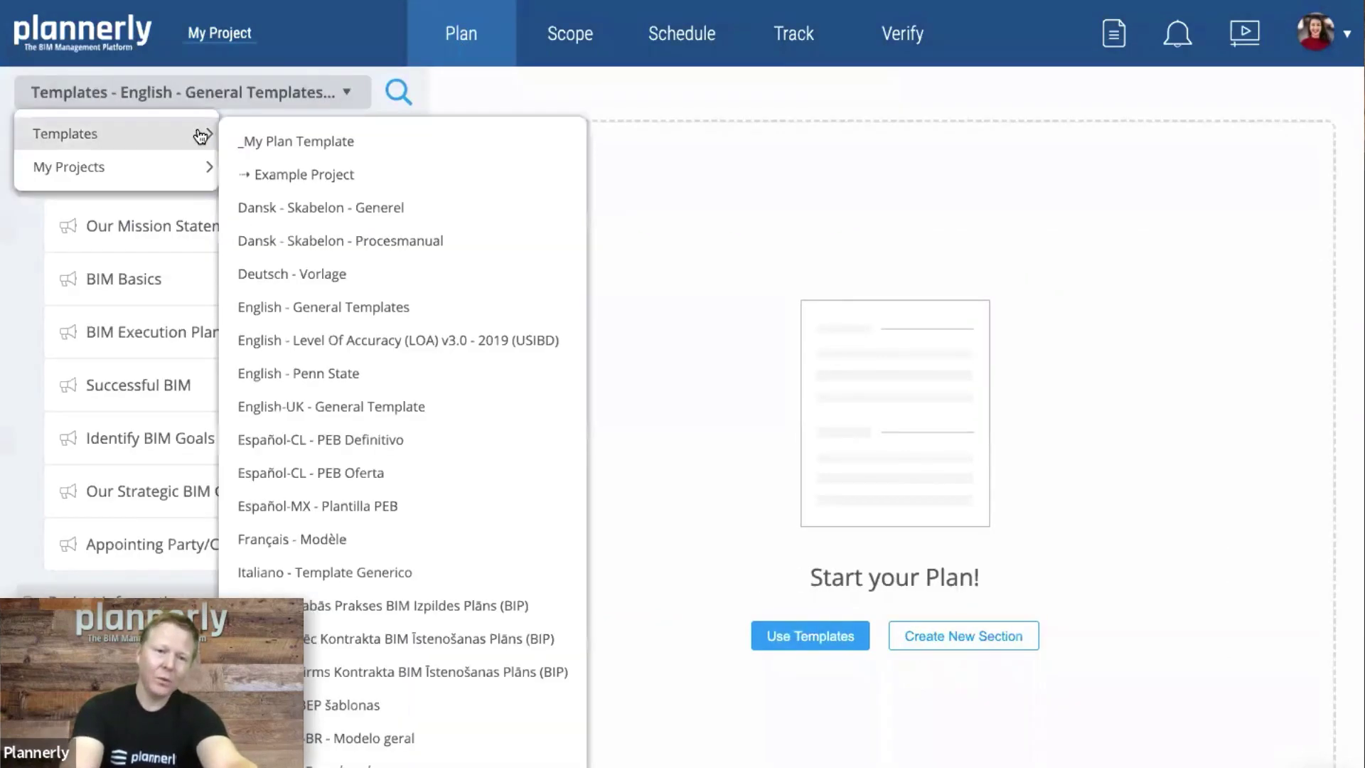
pyautogui.click(361, 139)
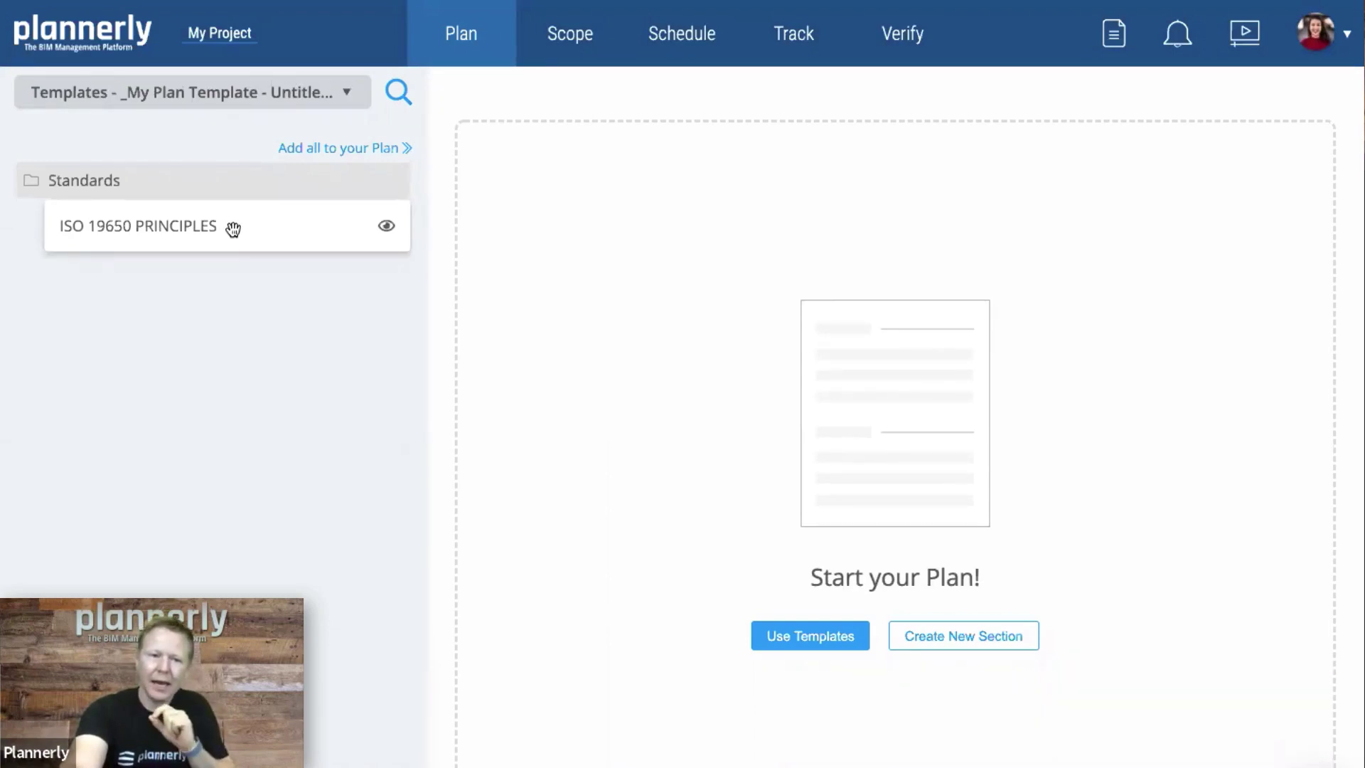
# Step: Add the ISO 19650 PRINCIPLES section from the template to the plan, close the template library and expand the section
pyautogui.moveTo(249, 229); pyautogui.dragTo(721, 191)
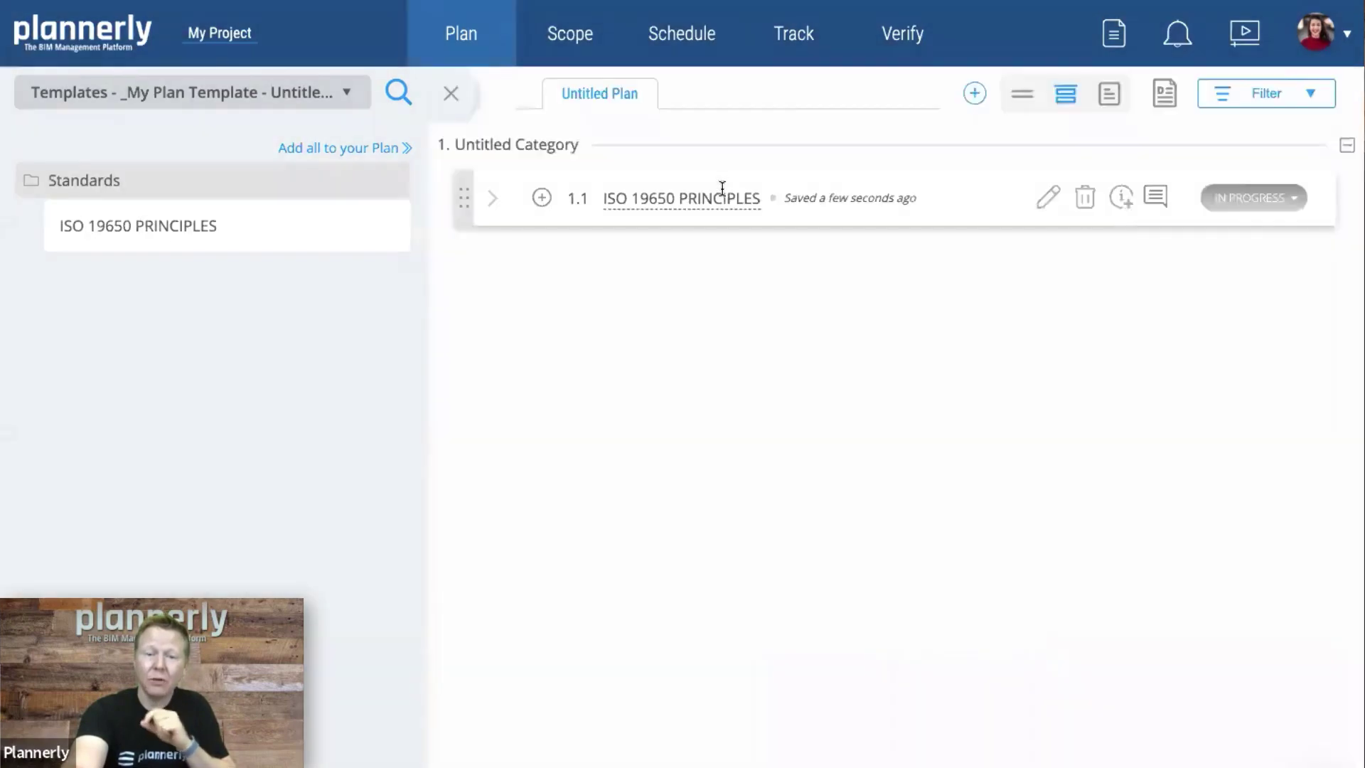
pyautogui.click(451, 94)
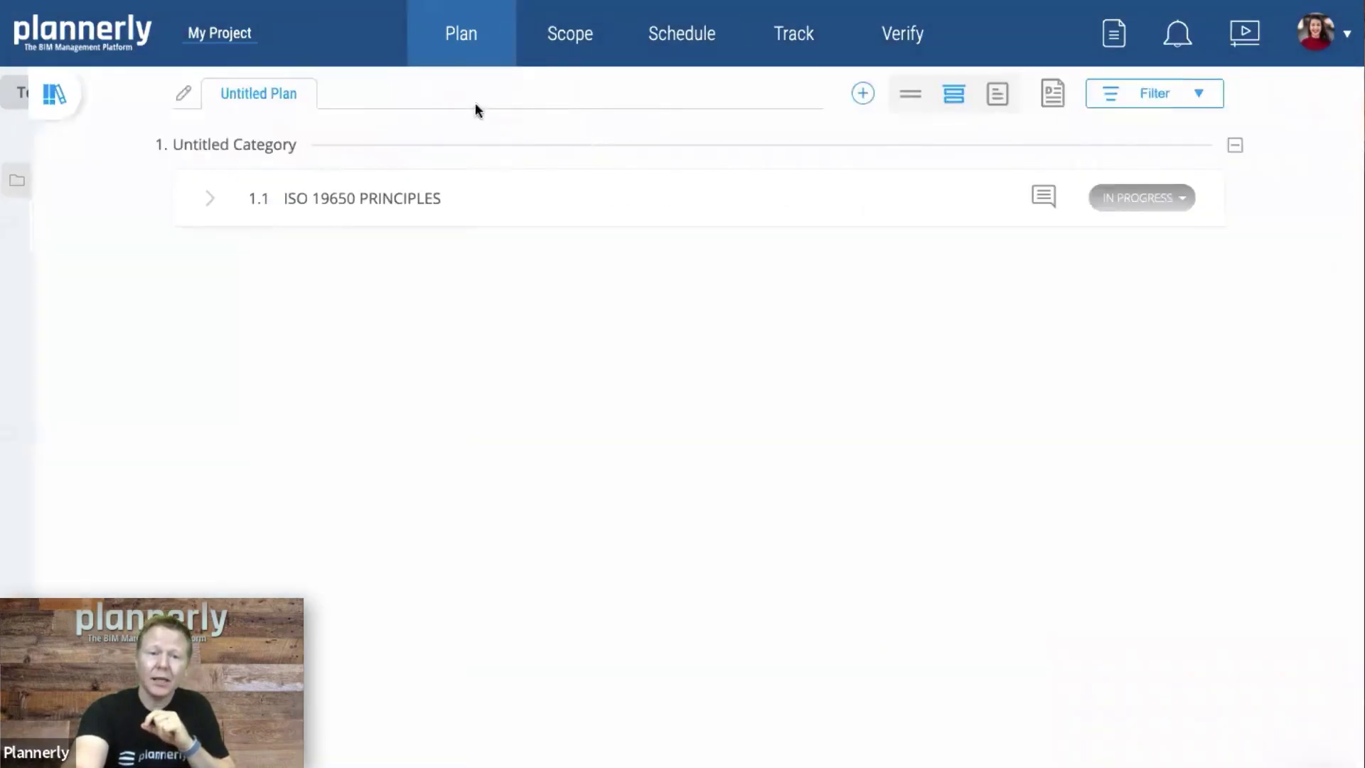
pyautogui.click(696, 207)
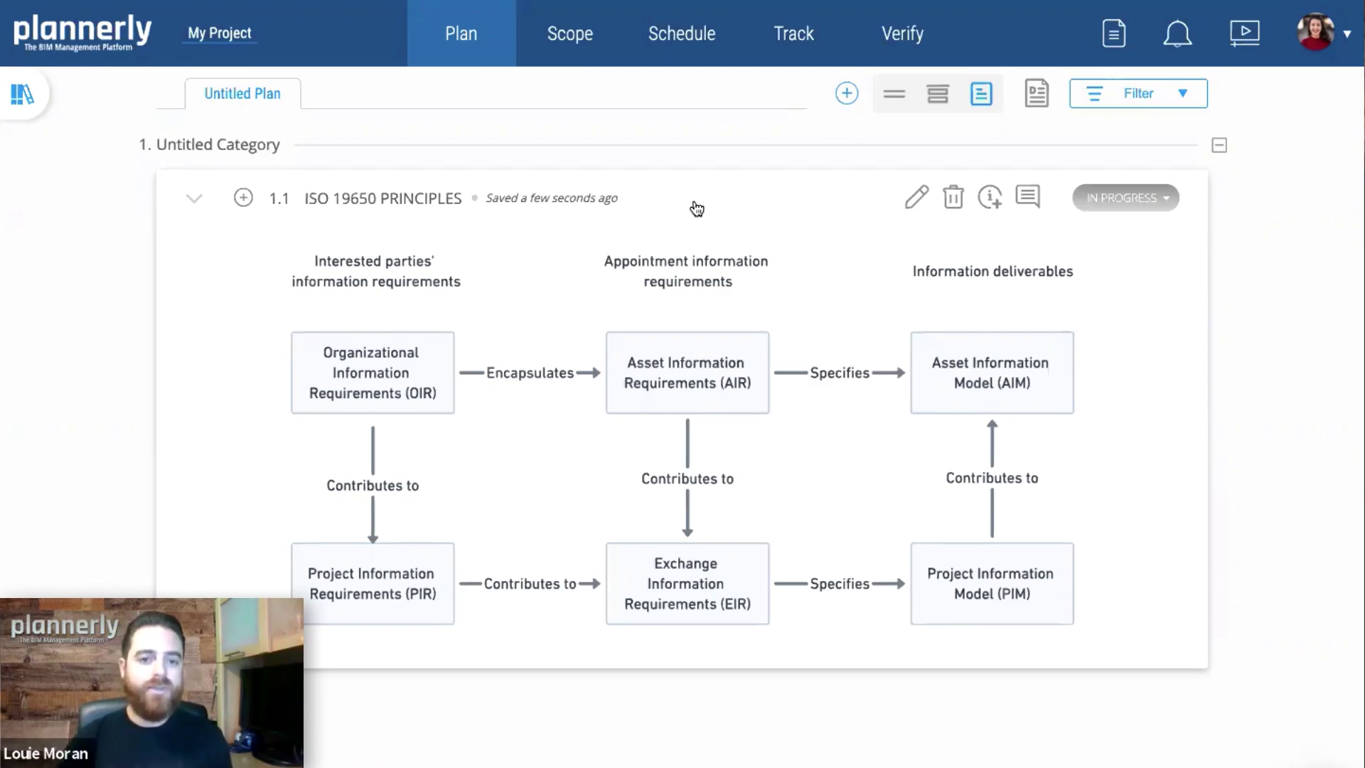
# Step: Switch back to the Plannerly Templates workspace window and start a new project titled "_My Scope Template"
pyautogui.hotkey('ctrl', 'Up')
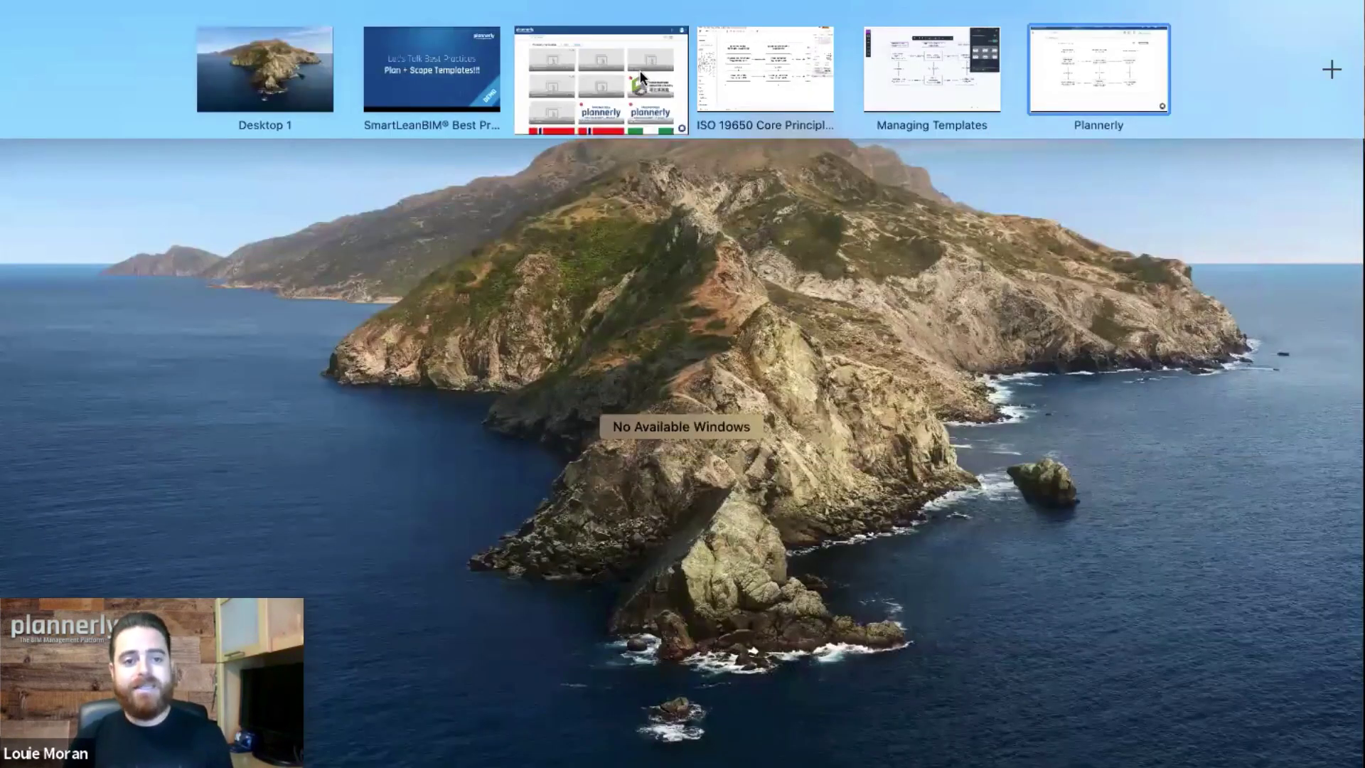
pyautogui.click(640, 70)
pyautogui.click(384, 147)
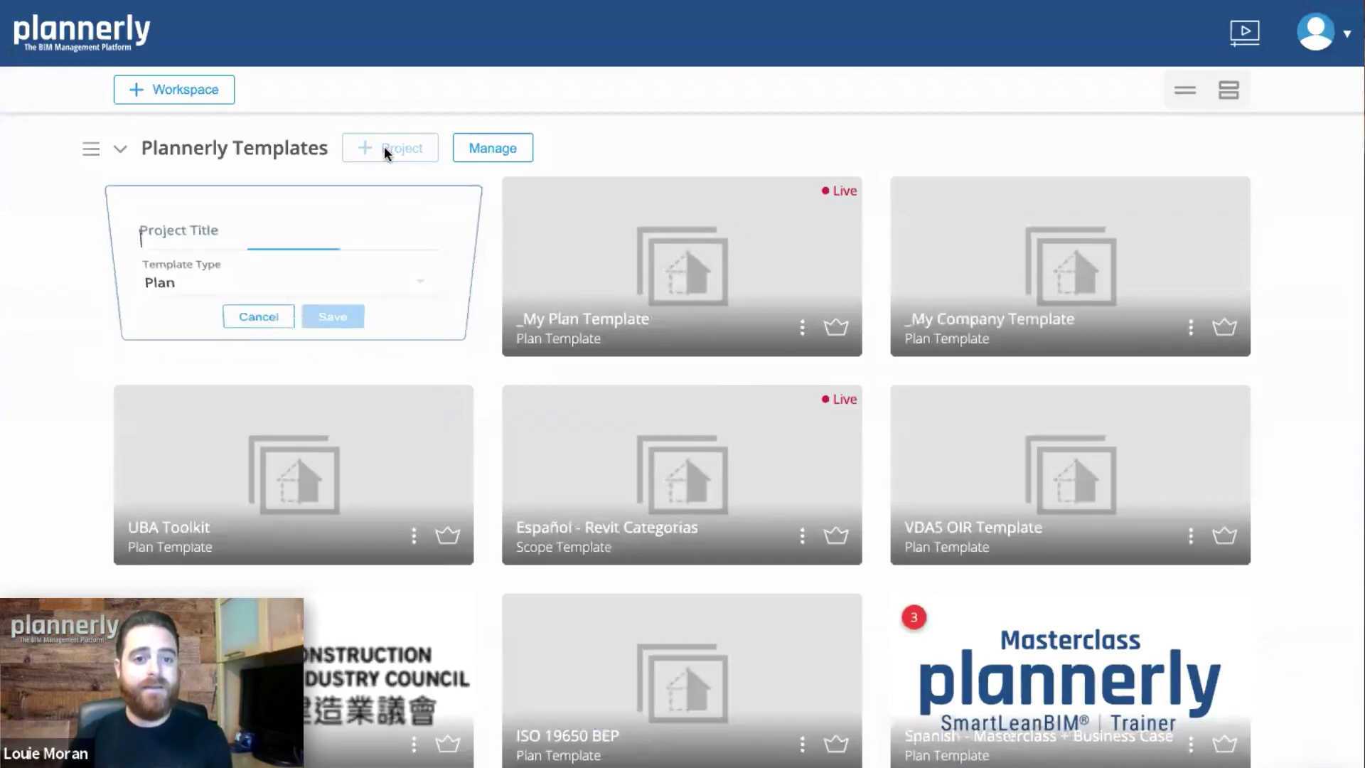
pyautogui.write('My S')
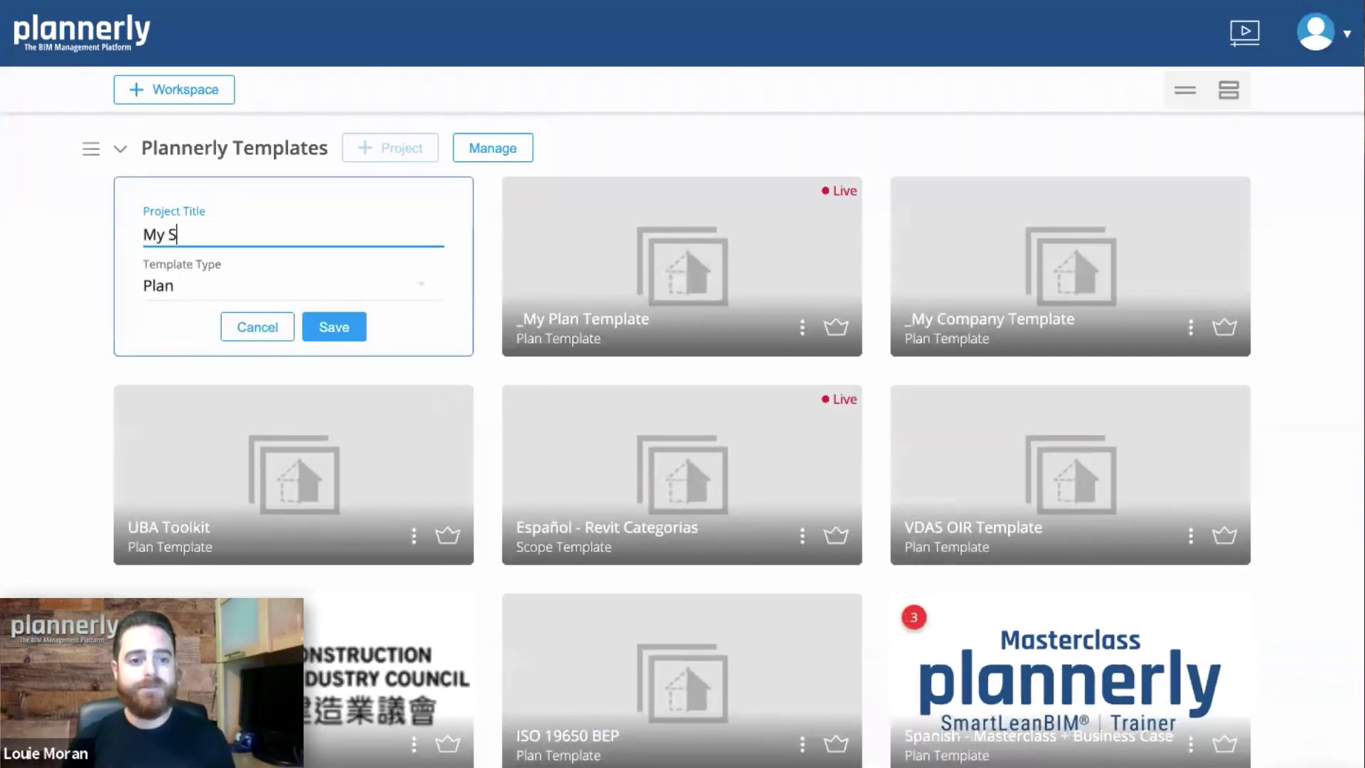
pyautogui.press('BackSpace')
pyautogui.press('BackSpace')
pyautogui.press('BackSpace')
pyautogui.press('BackSpace')
pyautogui.write('_M')
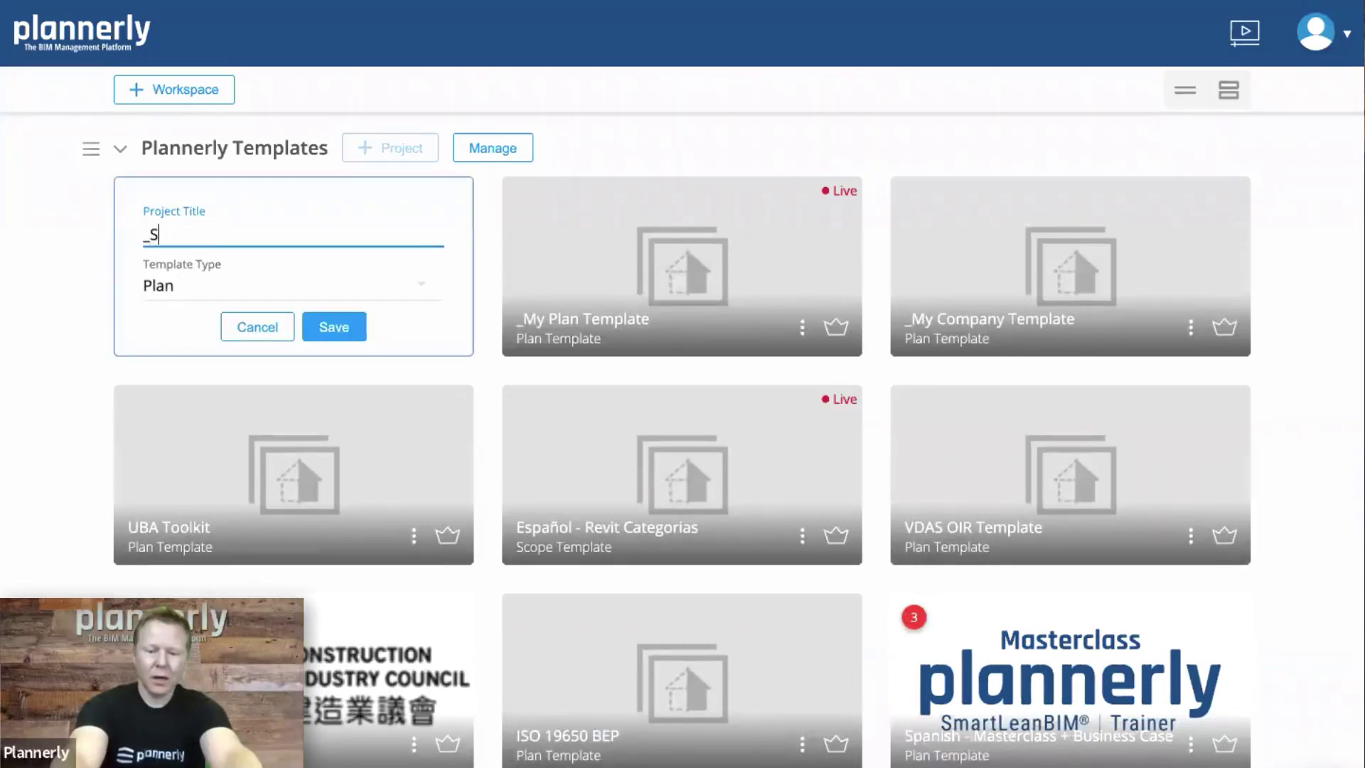
pyautogui.write('y Scope ')
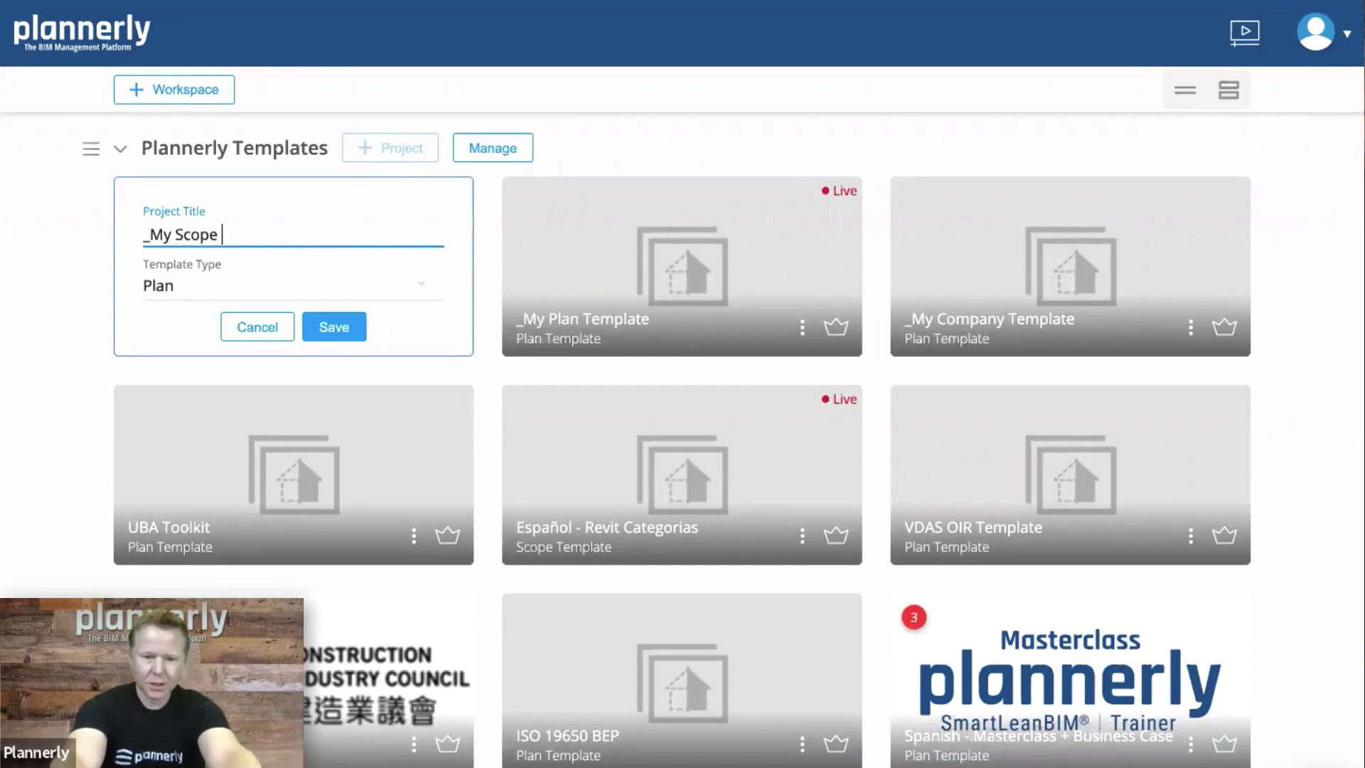
pyautogui.write('Template')
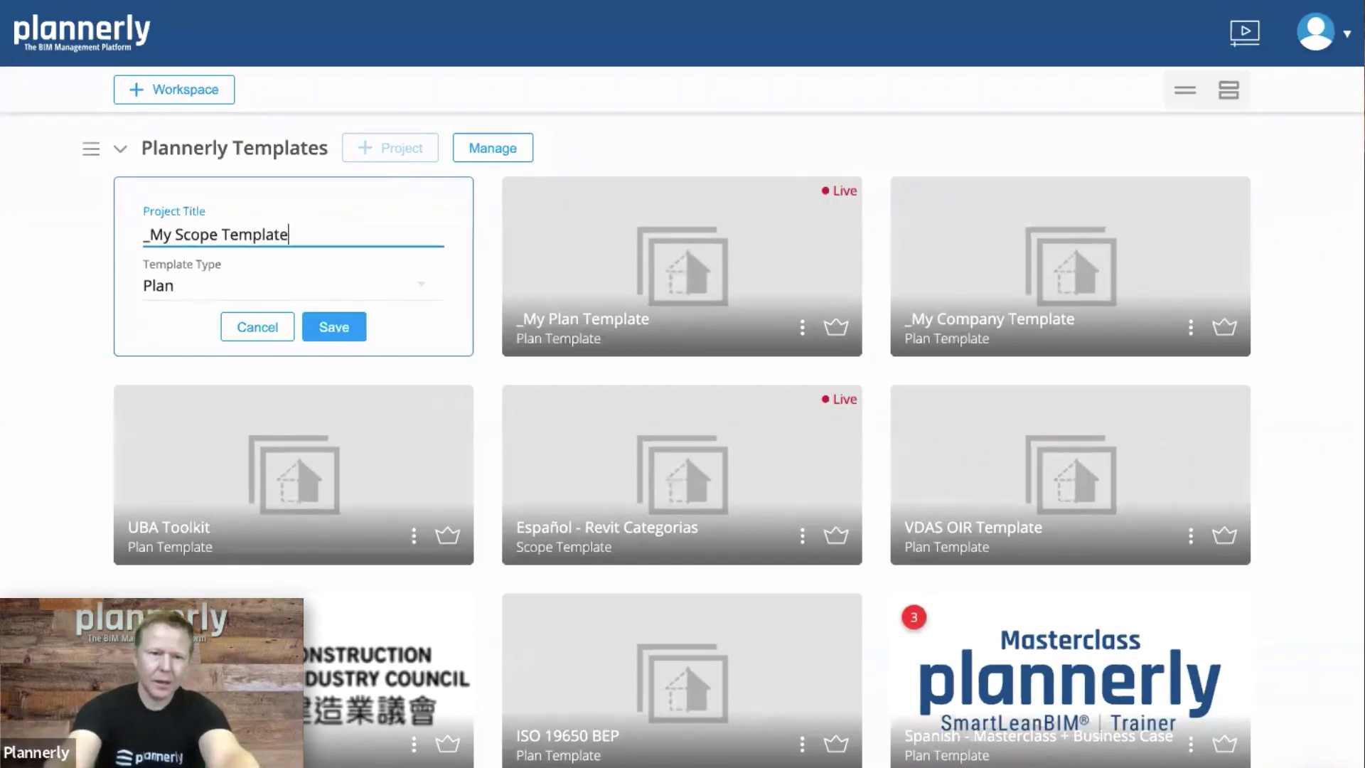
# Step: Set the new project's template type to Scope and save it
pyautogui.click(351, 290)
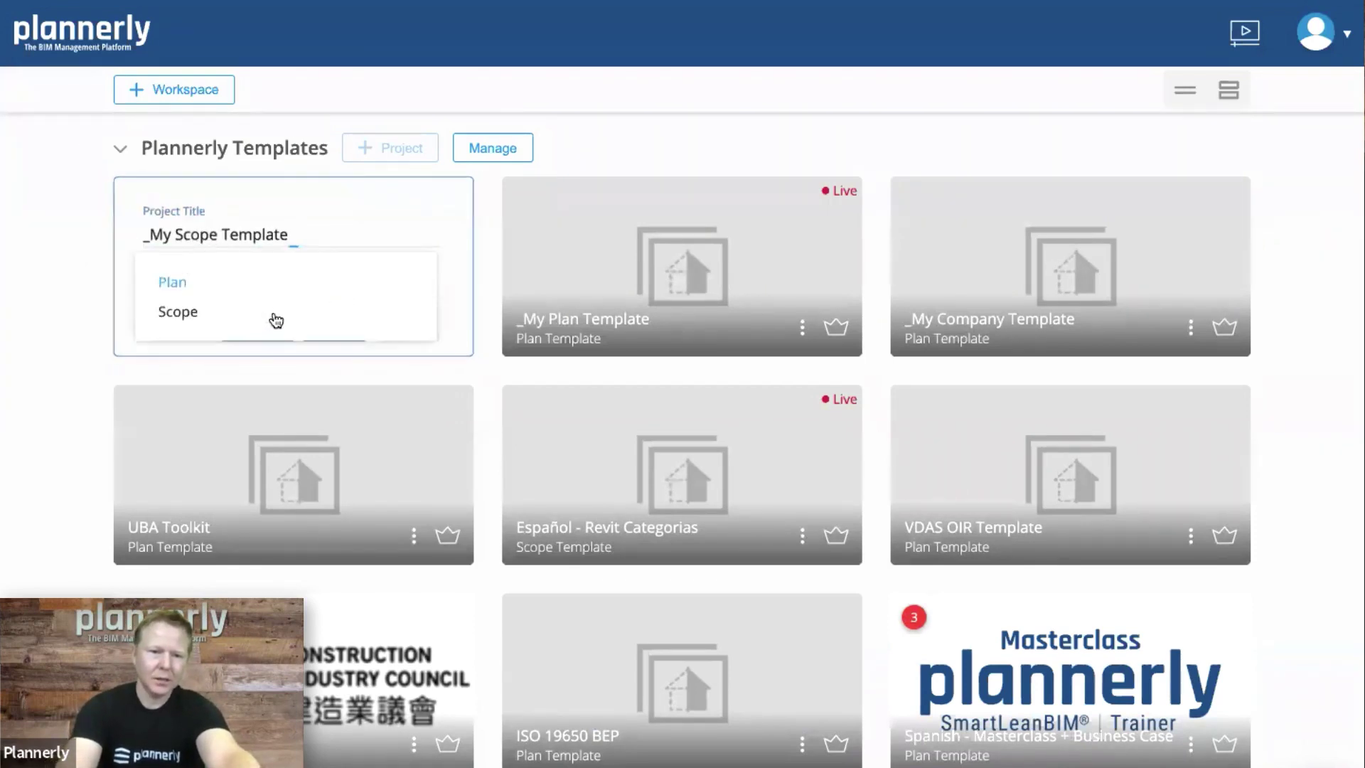
pyautogui.click(222, 321)
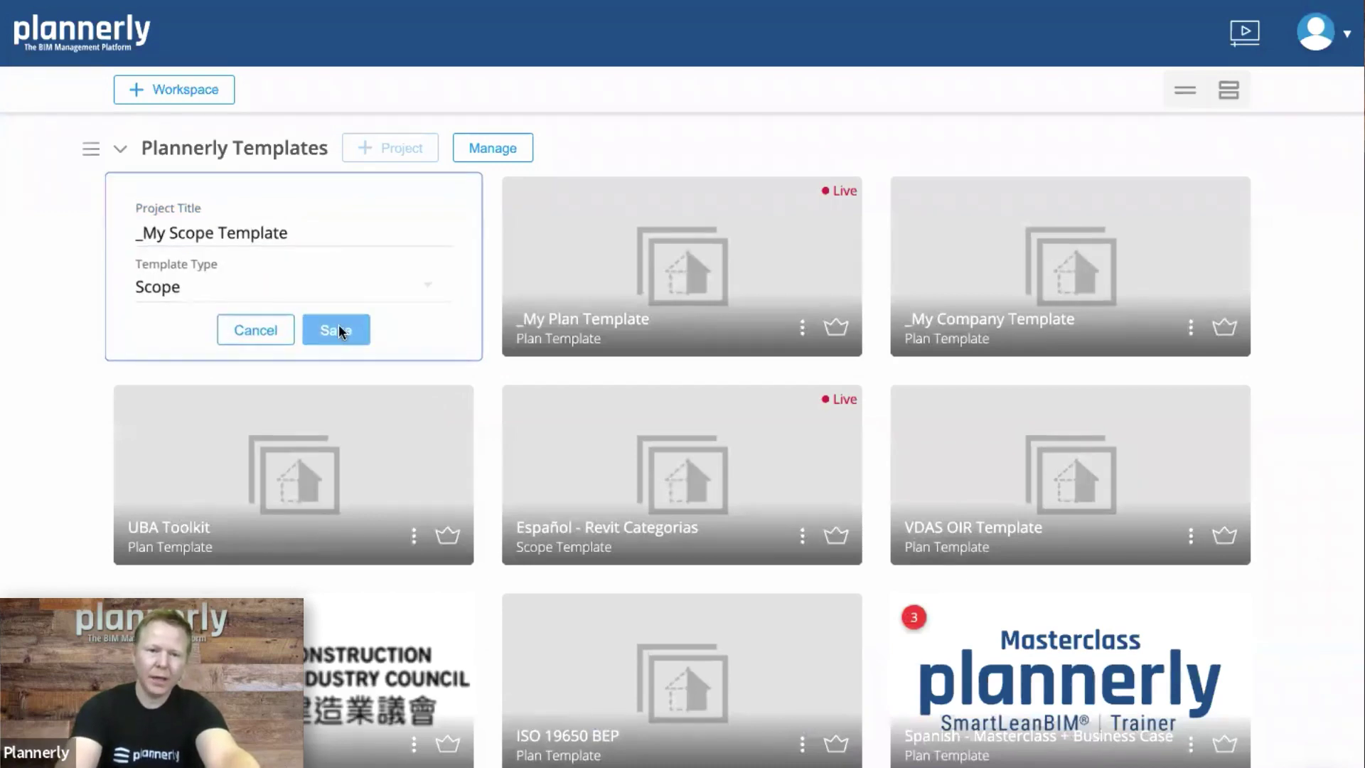
pyautogui.click(338, 325)
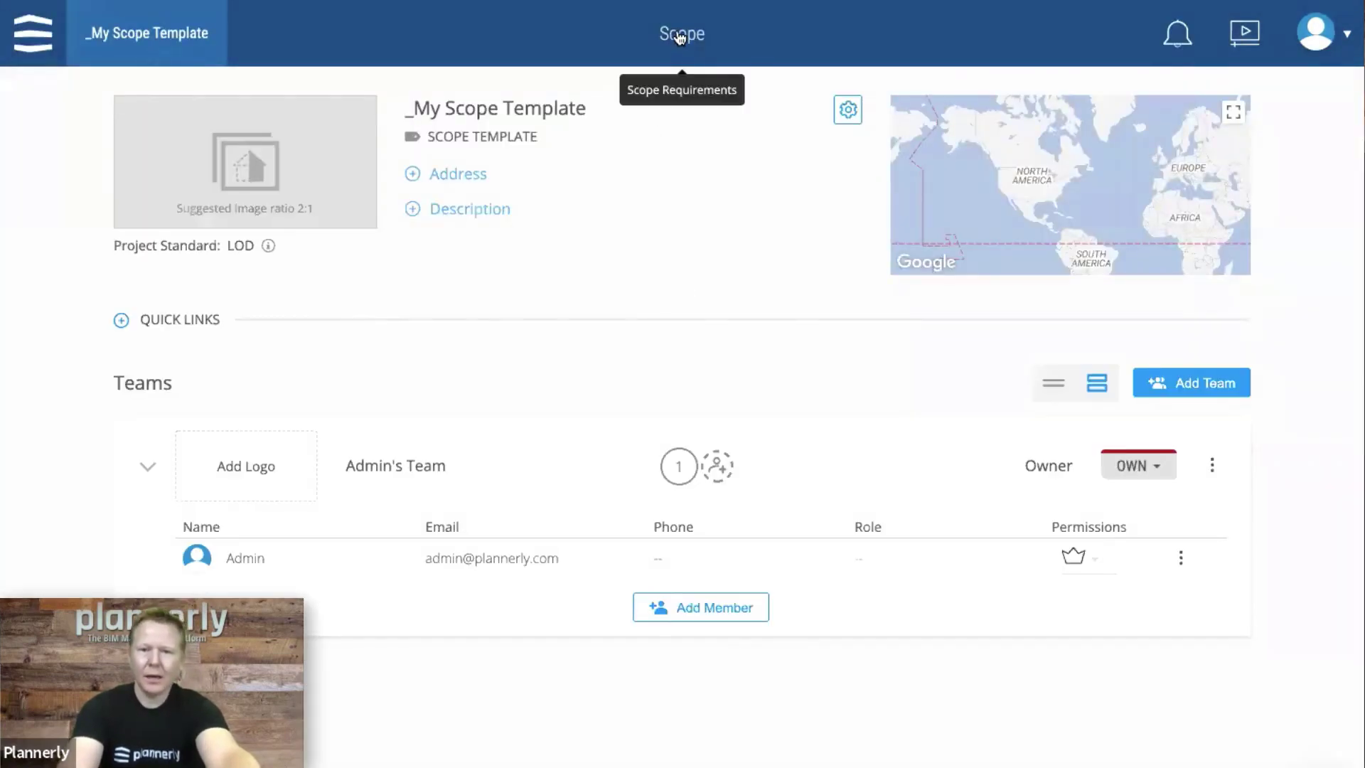
# Step: Open the template project's Scope module, dismiss the announcement message and open the Element Library
pyautogui.click(680, 36)
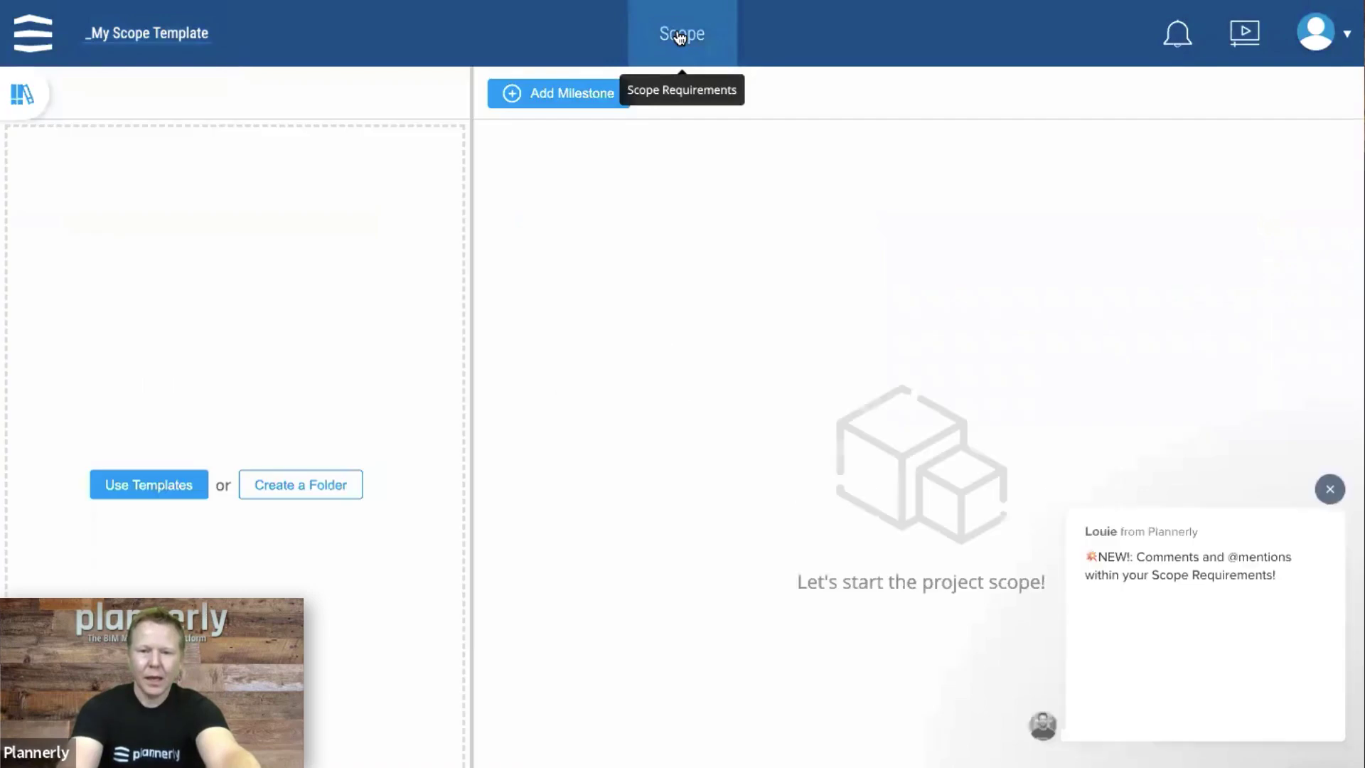
pyautogui.click(1330, 433)
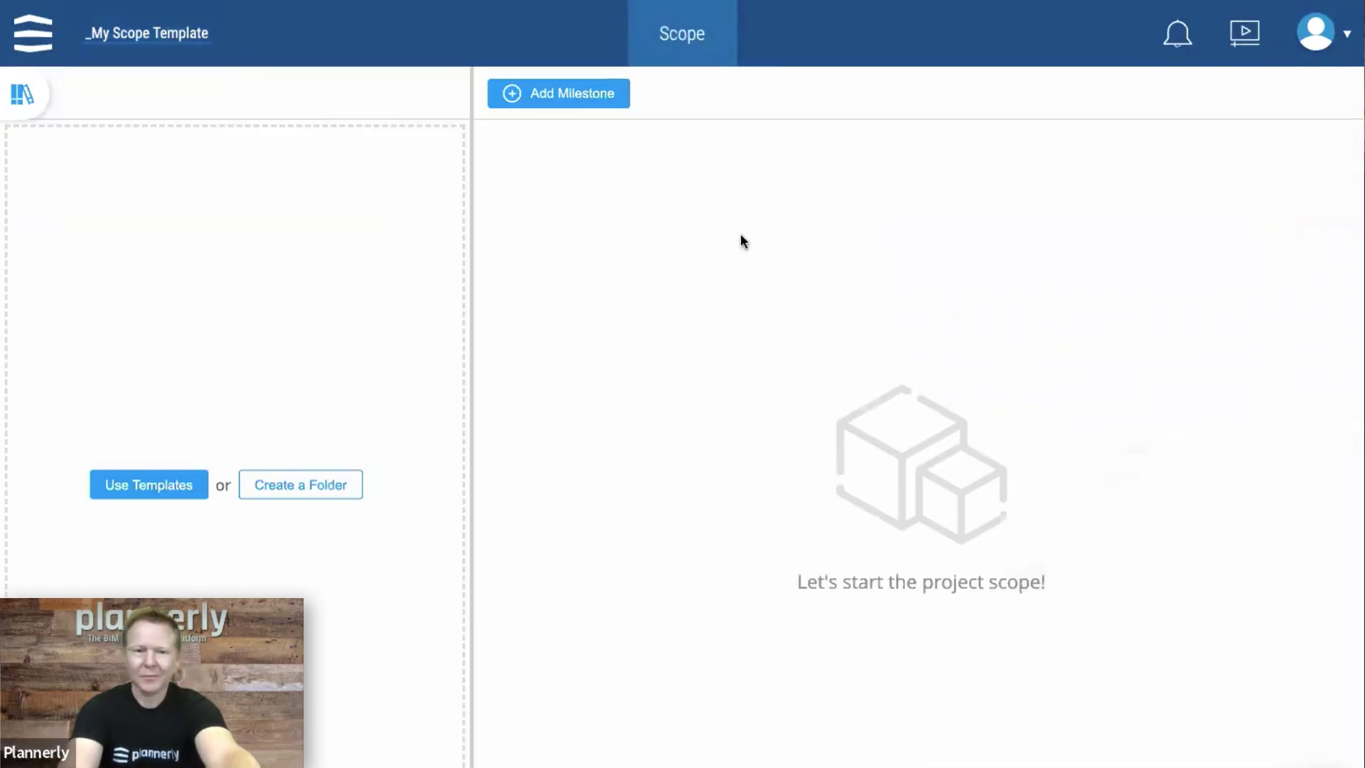
pyautogui.click(32, 98)
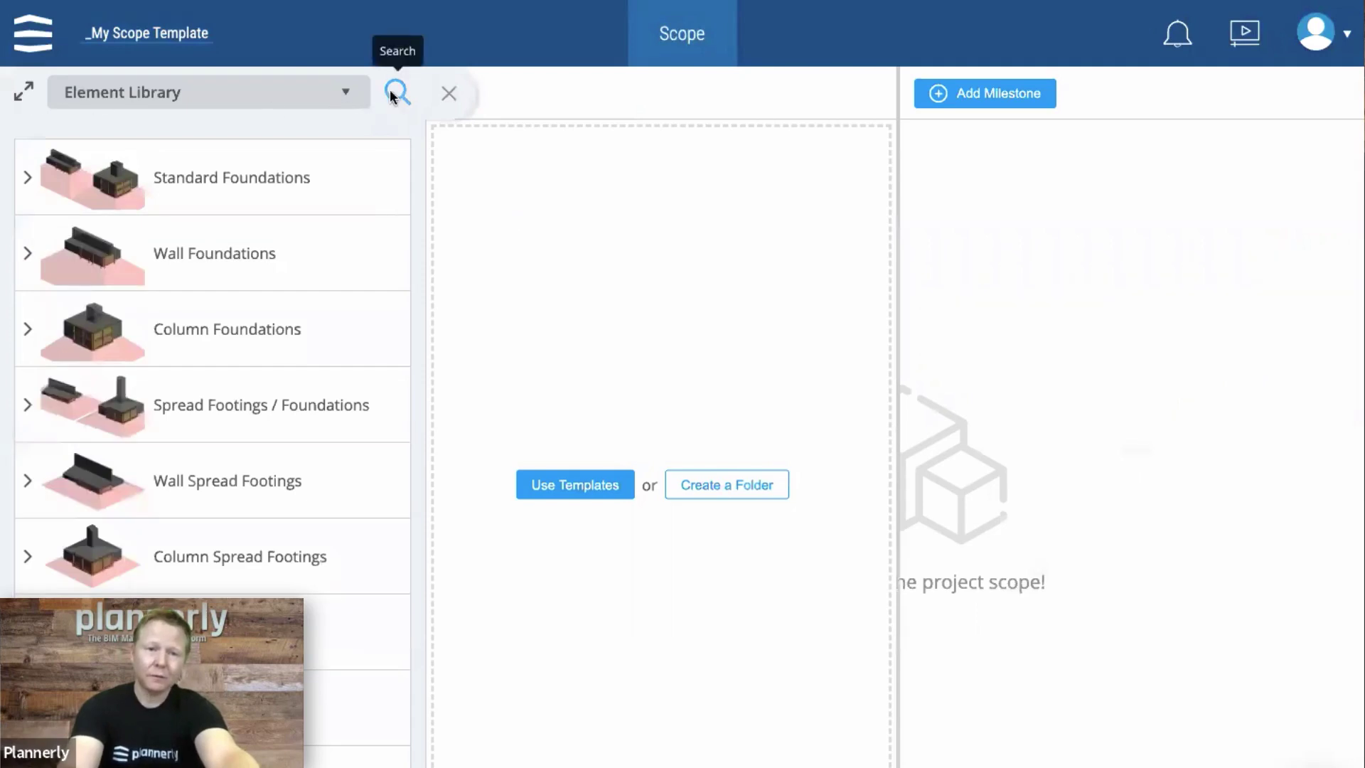
# Step: Look through the scope templates offered as alternative library sources, keeping the Element Library as the source
pyautogui.click(392, 93)
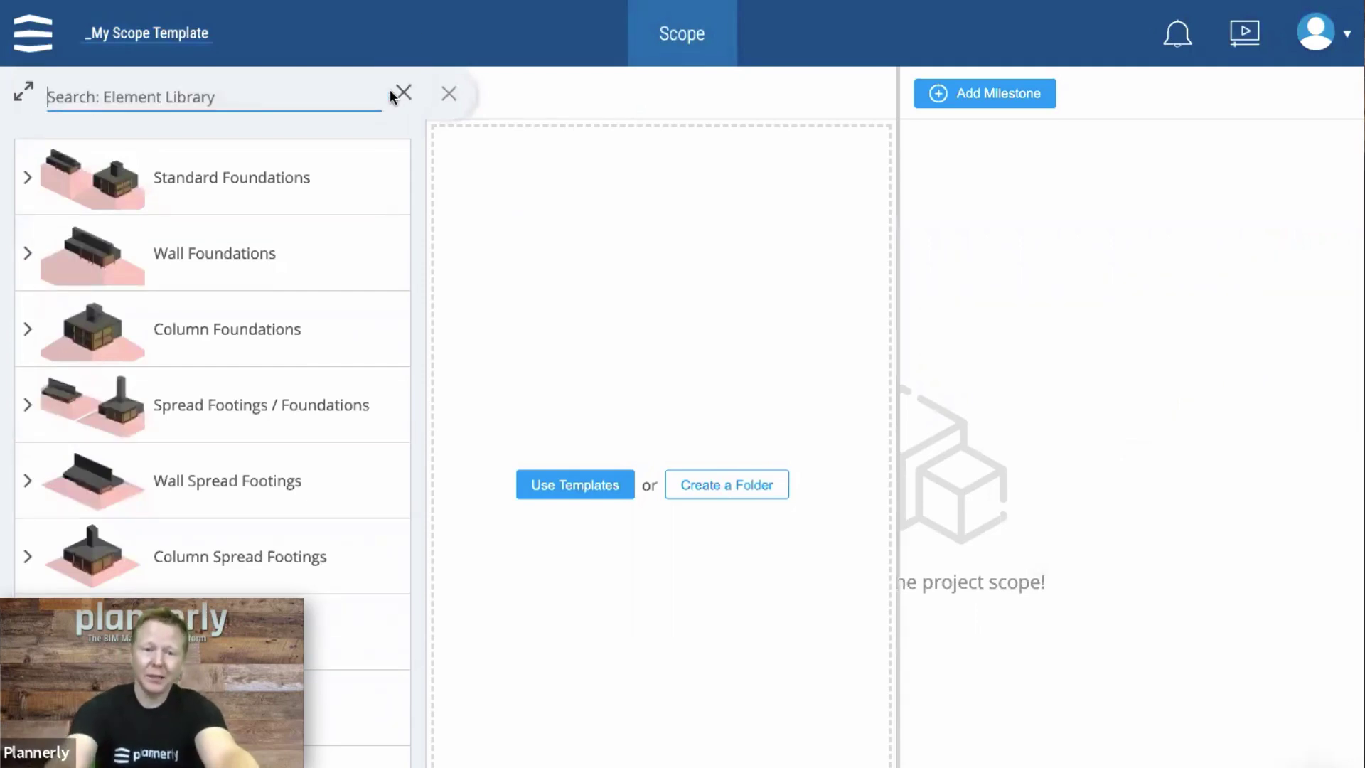
pyautogui.click(393, 96)
pyautogui.click(331, 94)
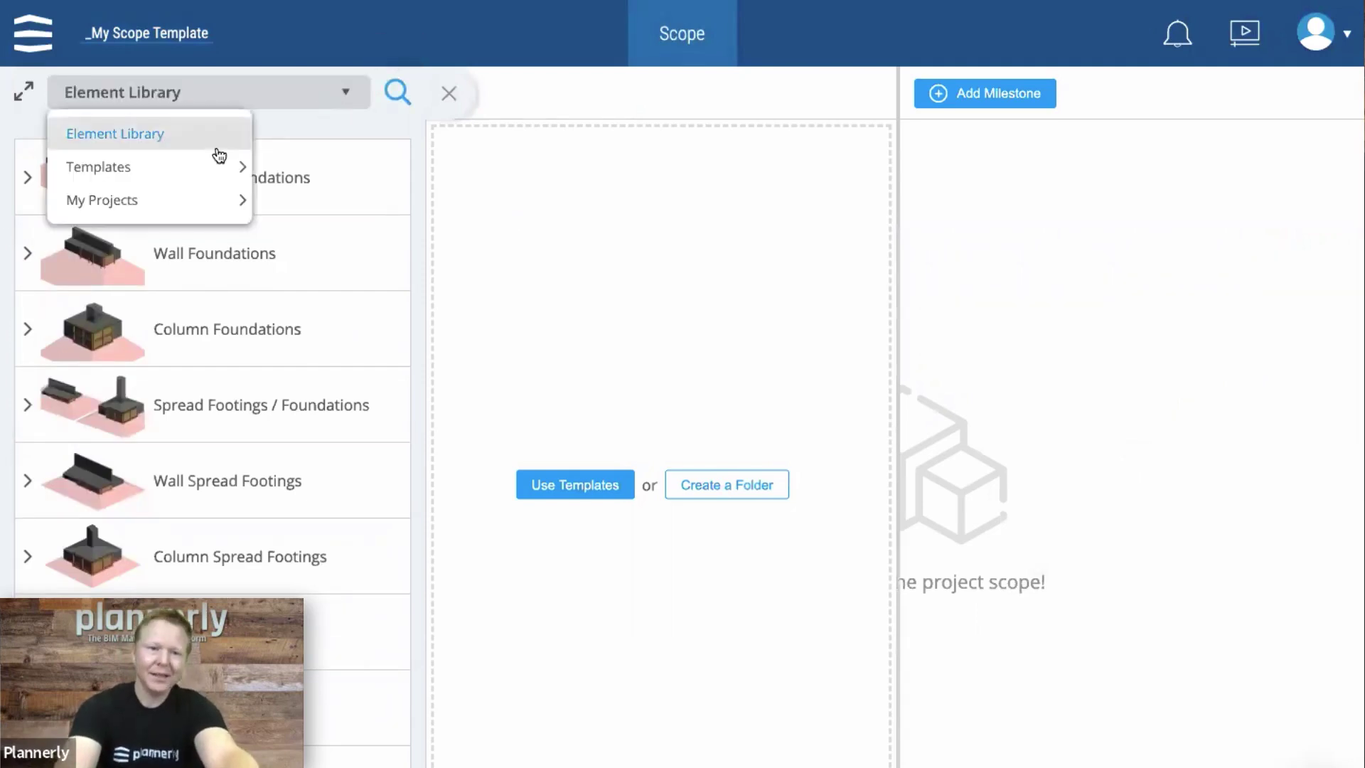
pyautogui.moveTo(206, 168)
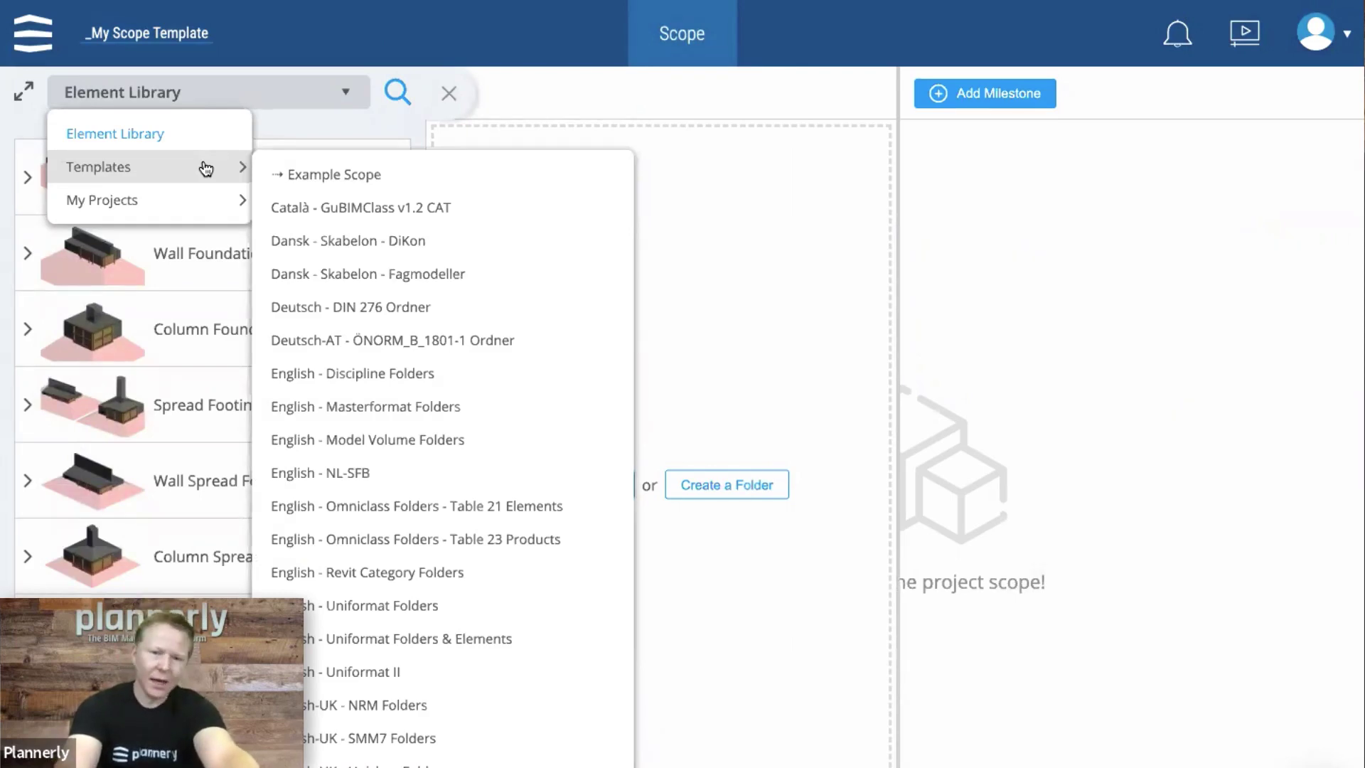
pyautogui.scroll(-5, 391, 448)
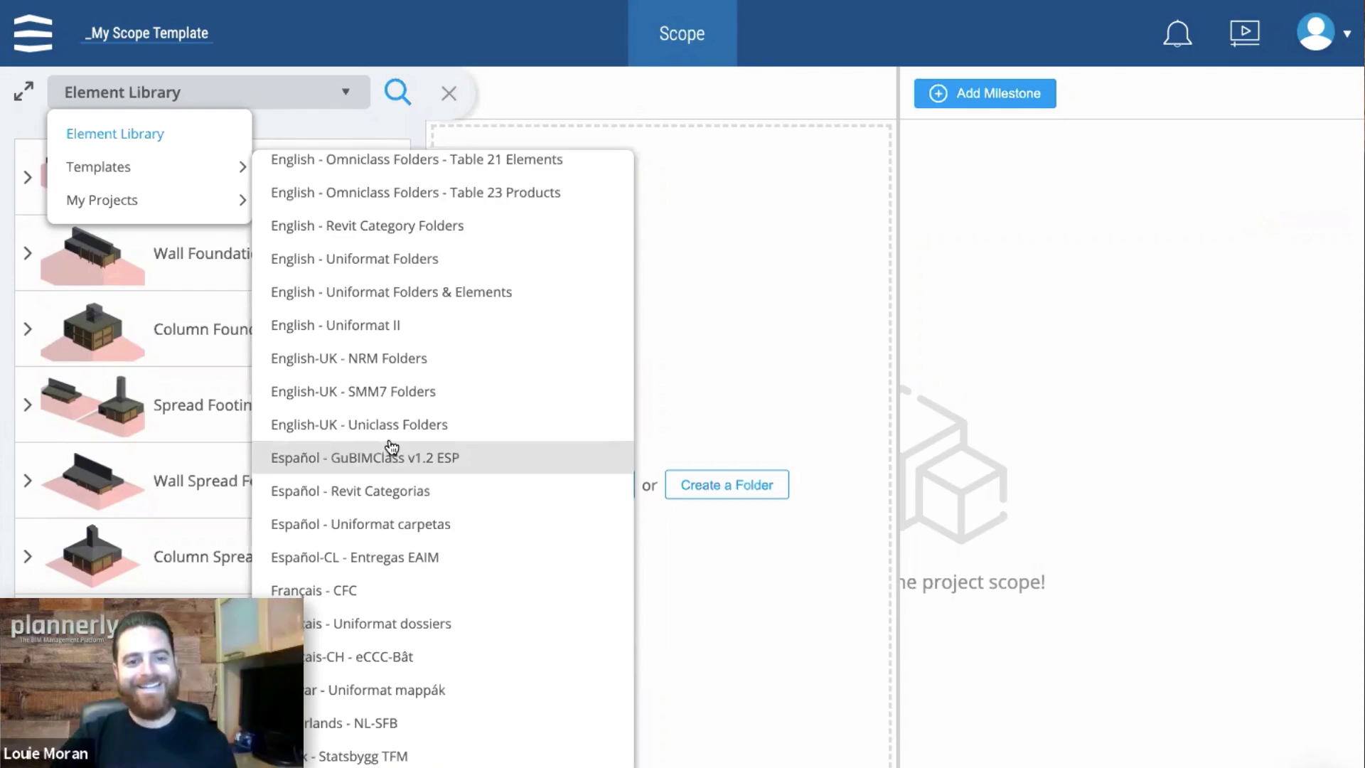
pyautogui.scroll(5, 392, 447)
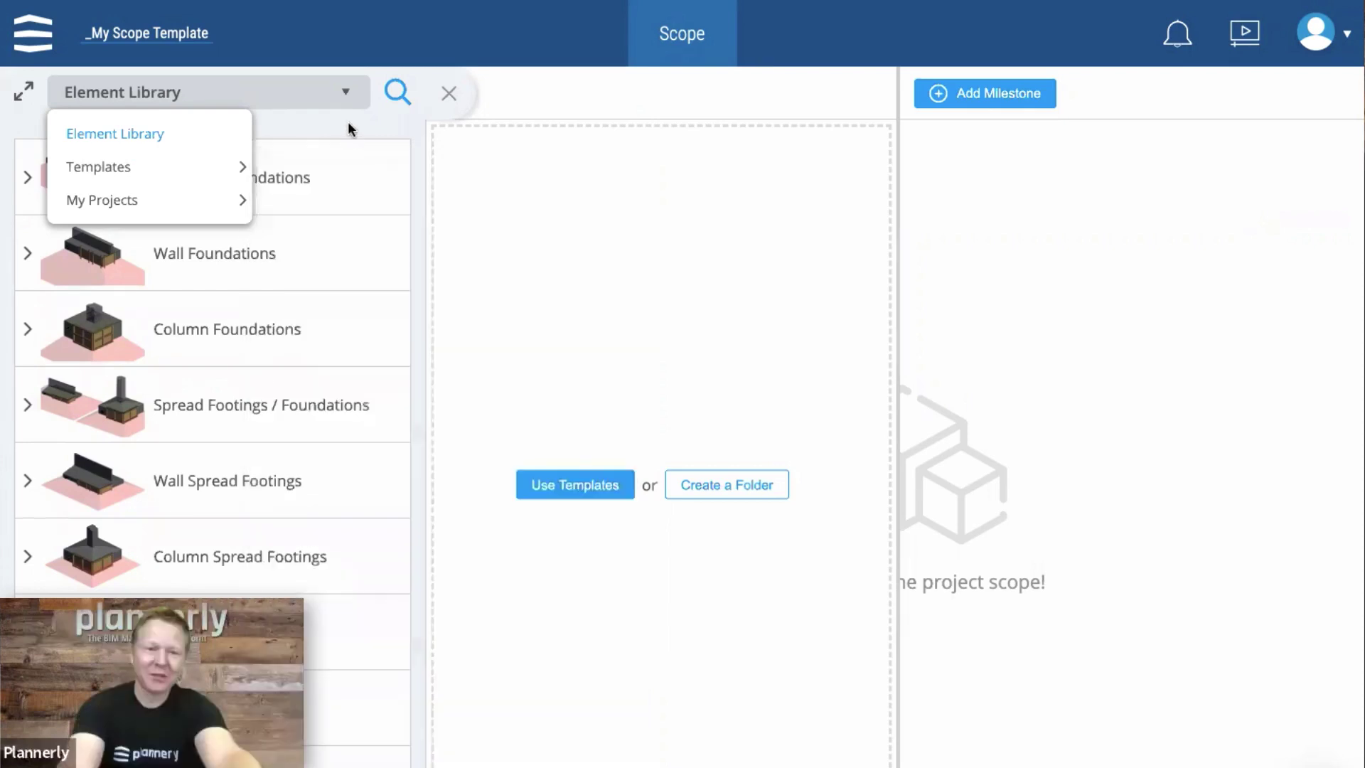
pyautogui.click(348, 121)
# Step: Search the Element Library for "stai", add the Concrete Stairs group to the scope and clear the search
pyautogui.click(395, 91)
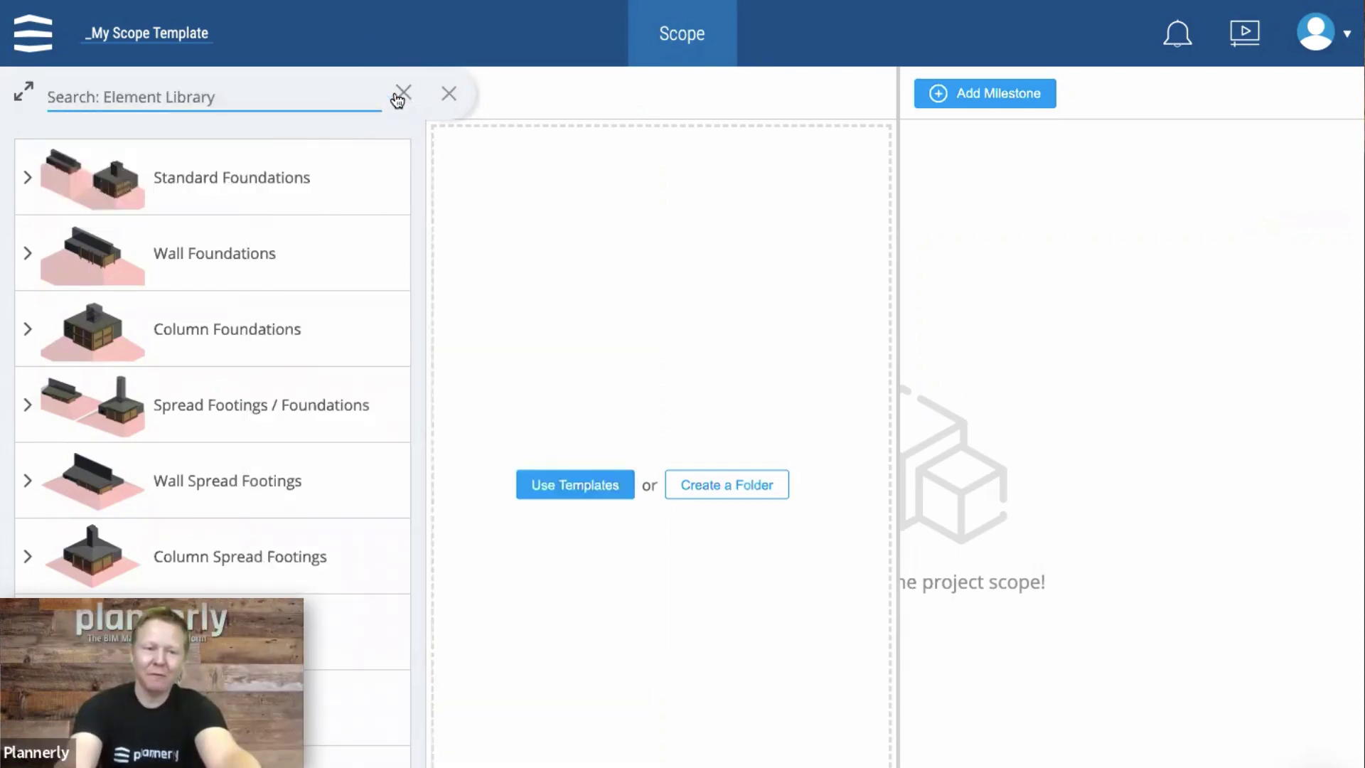
pyautogui.write('stai')
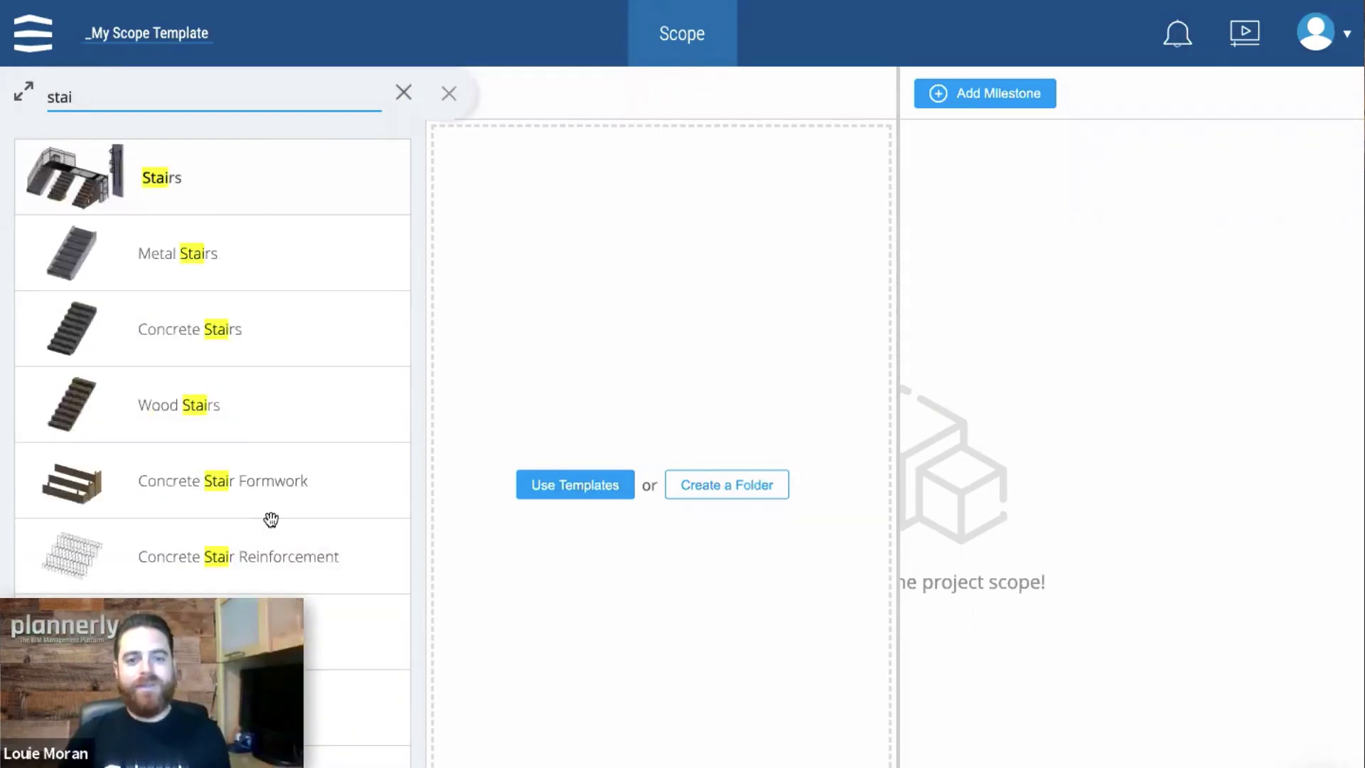
pyautogui.scroll(-4, 270, 526)
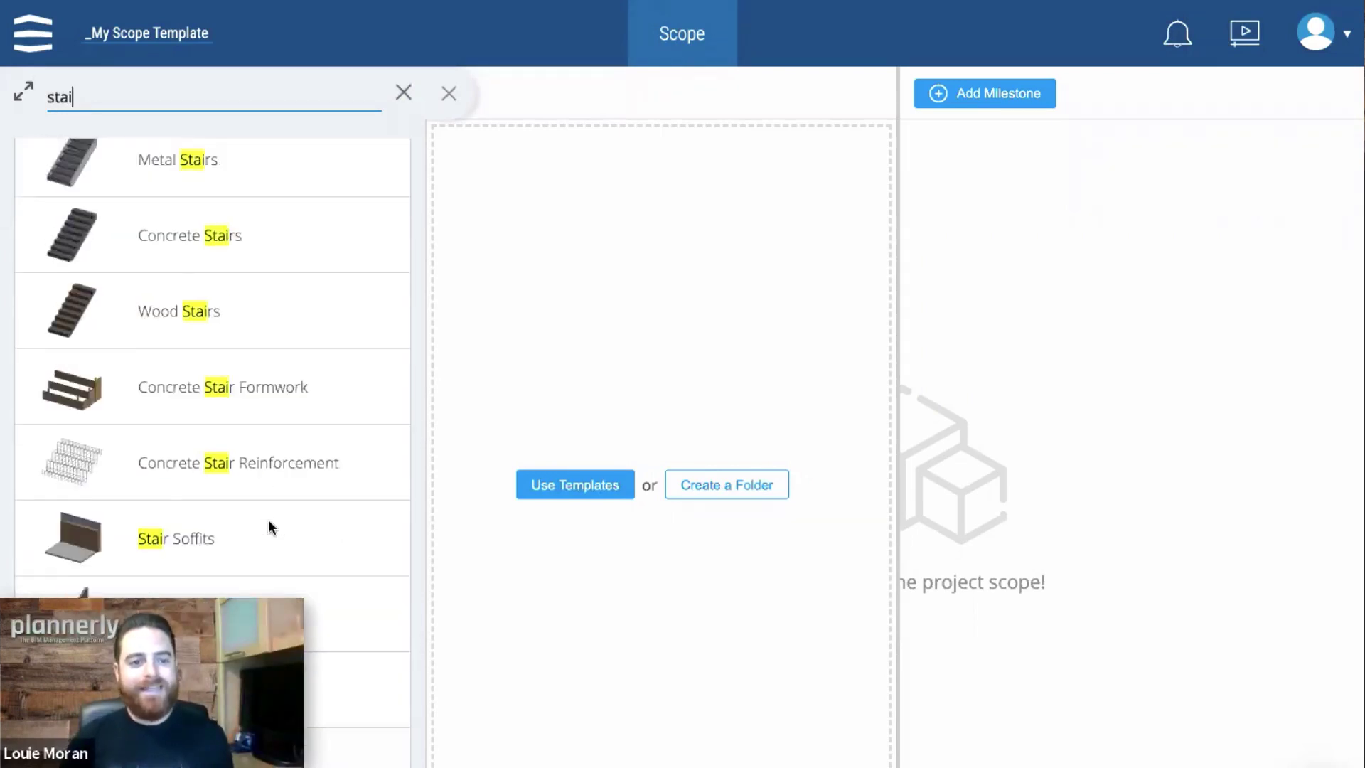
pyautogui.scroll(-6, 269, 526)
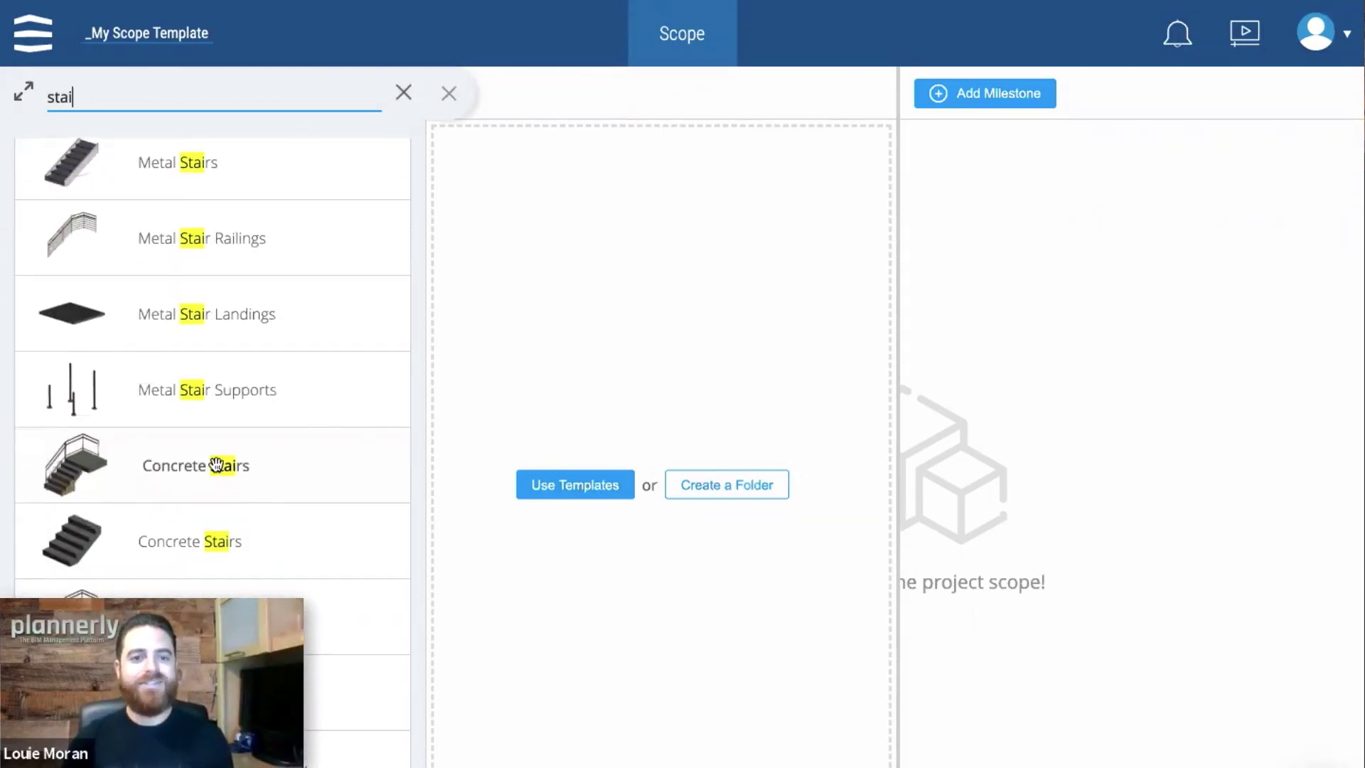
pyautogui.moveTo(240, 465); pyautogui.dragTo(730, 236)
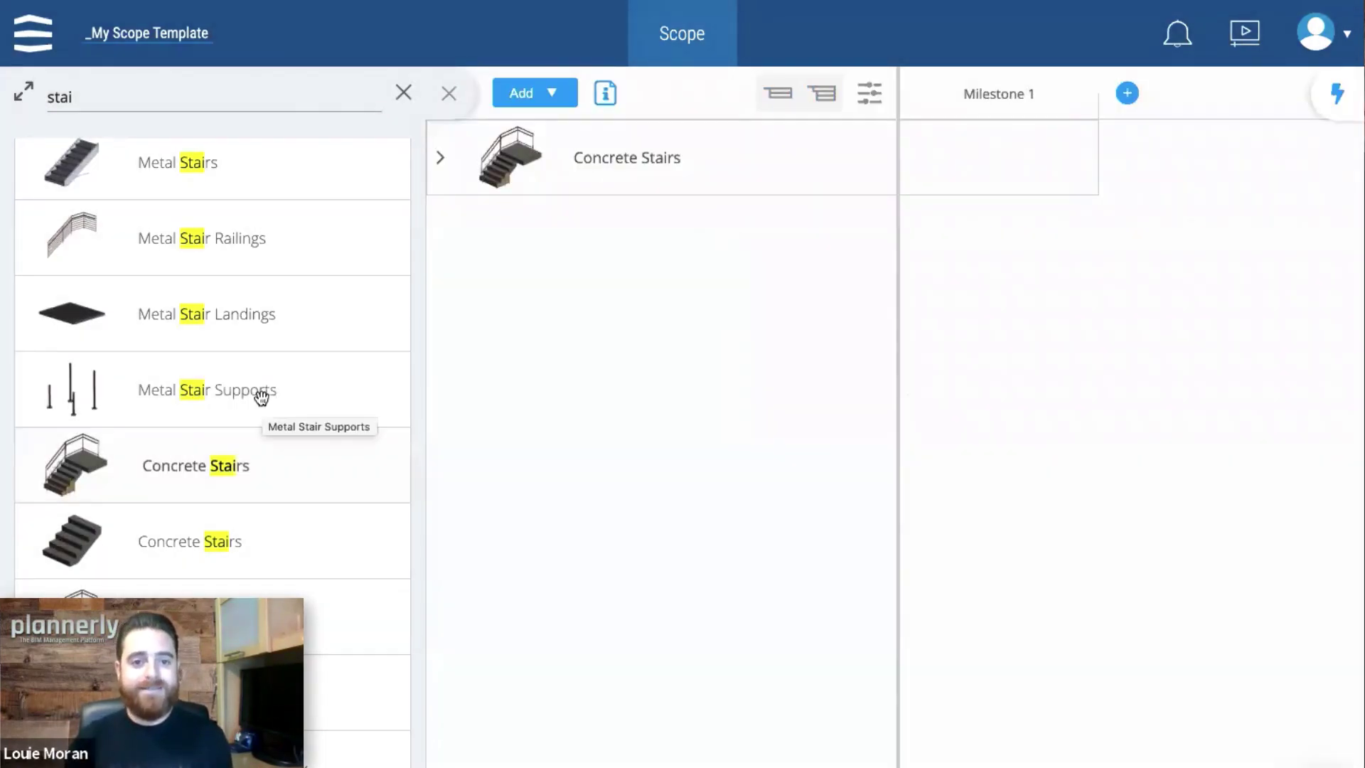
pyautogui.click(403, 93)
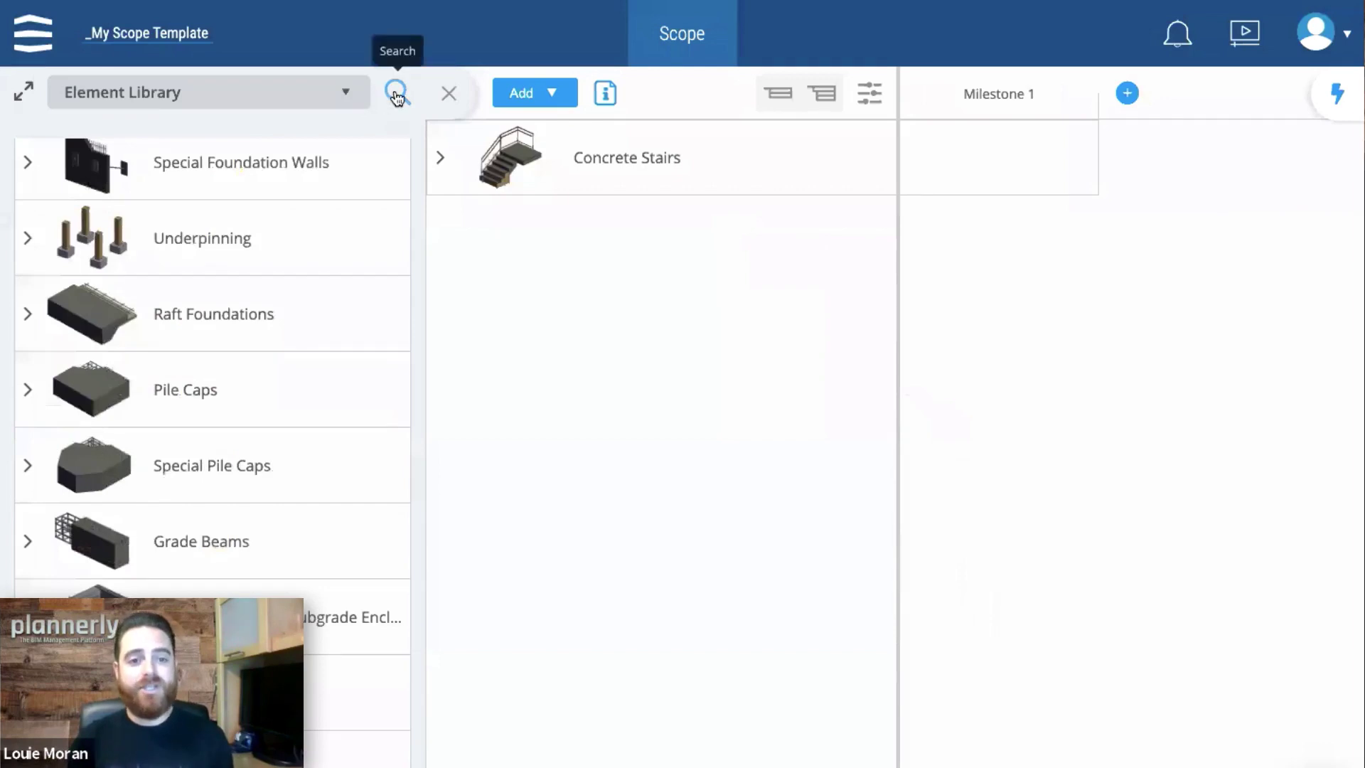
# Step: Search the Element Library for "foun" to view the foundation elements and clear the search
pyautogui.click(397, 95)
pyautogui.write('foun')
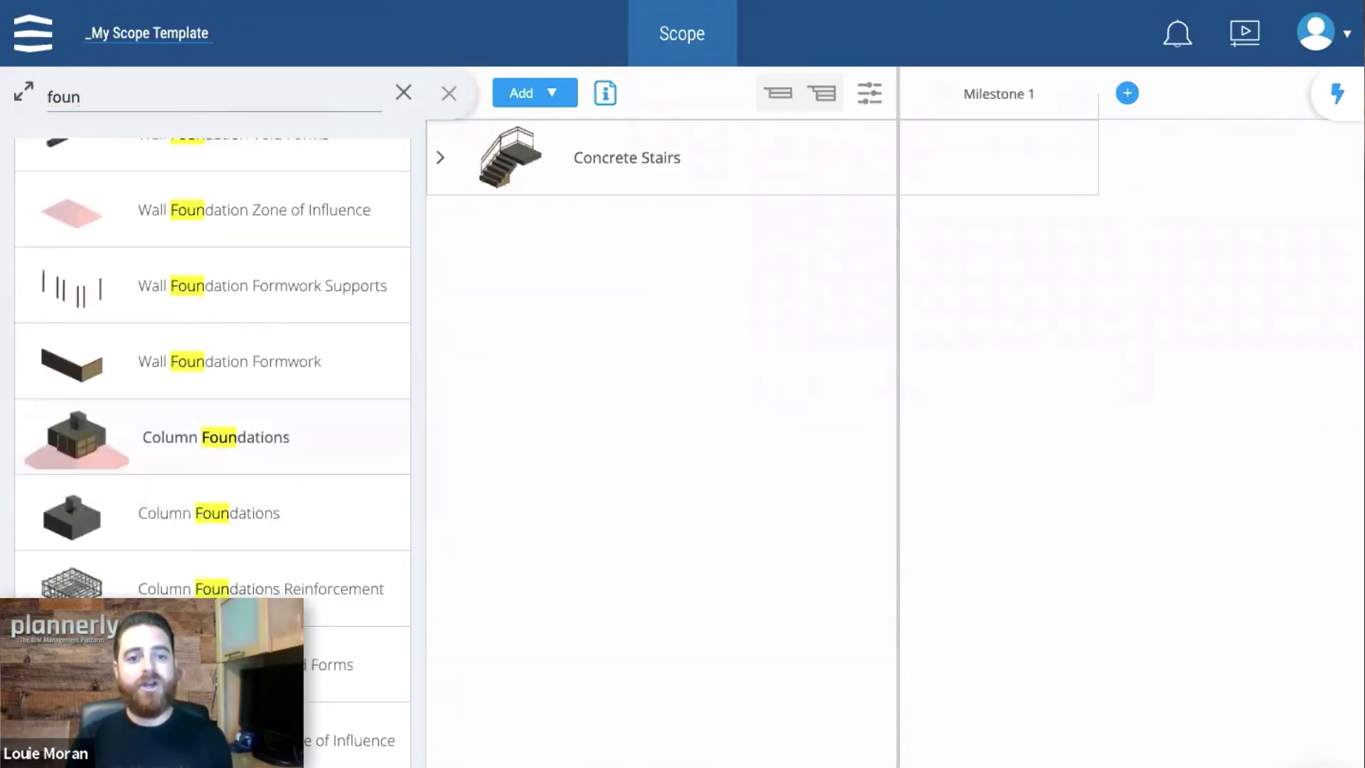
pyautogui.click(401, 92)
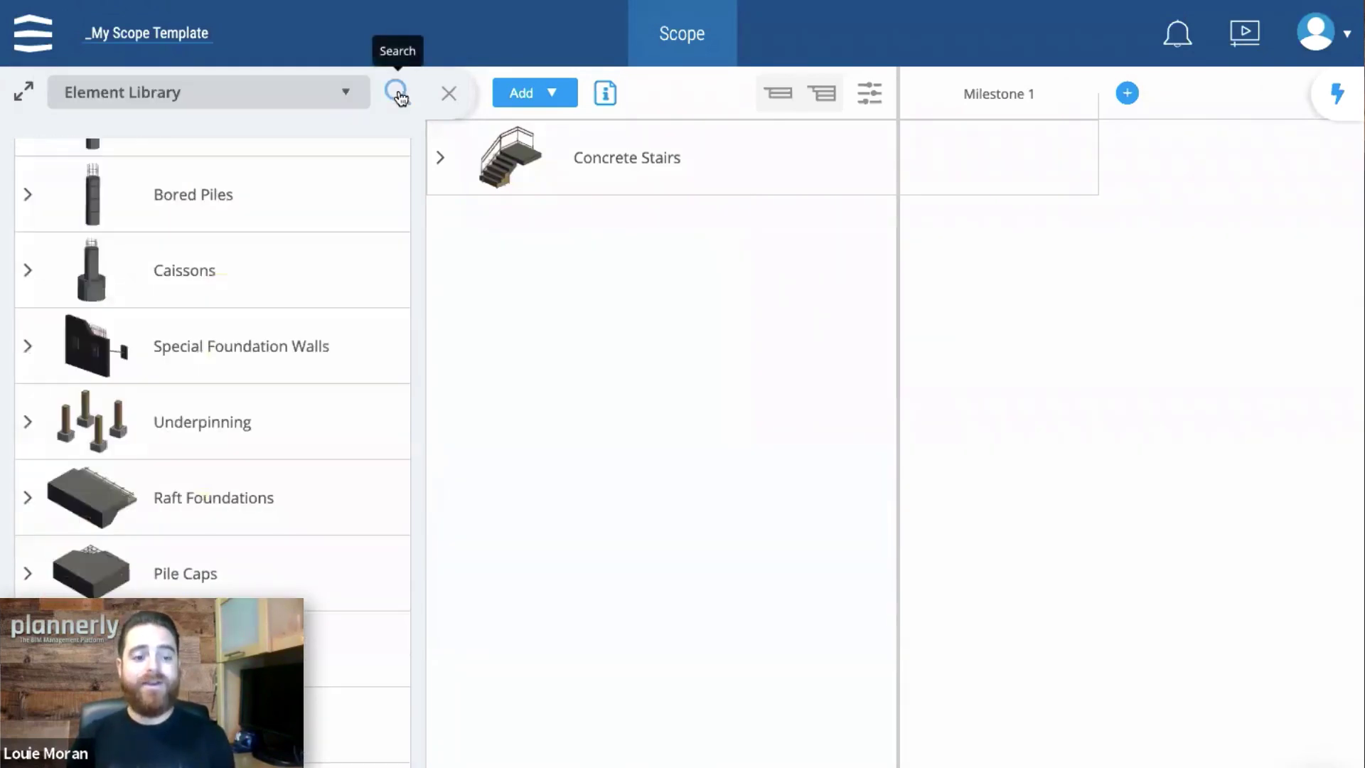
# Step: Search the Element Library for "steel", add the Steel Structures group below Concrete Stairs and close the library
pyautogui.click(397, 92)
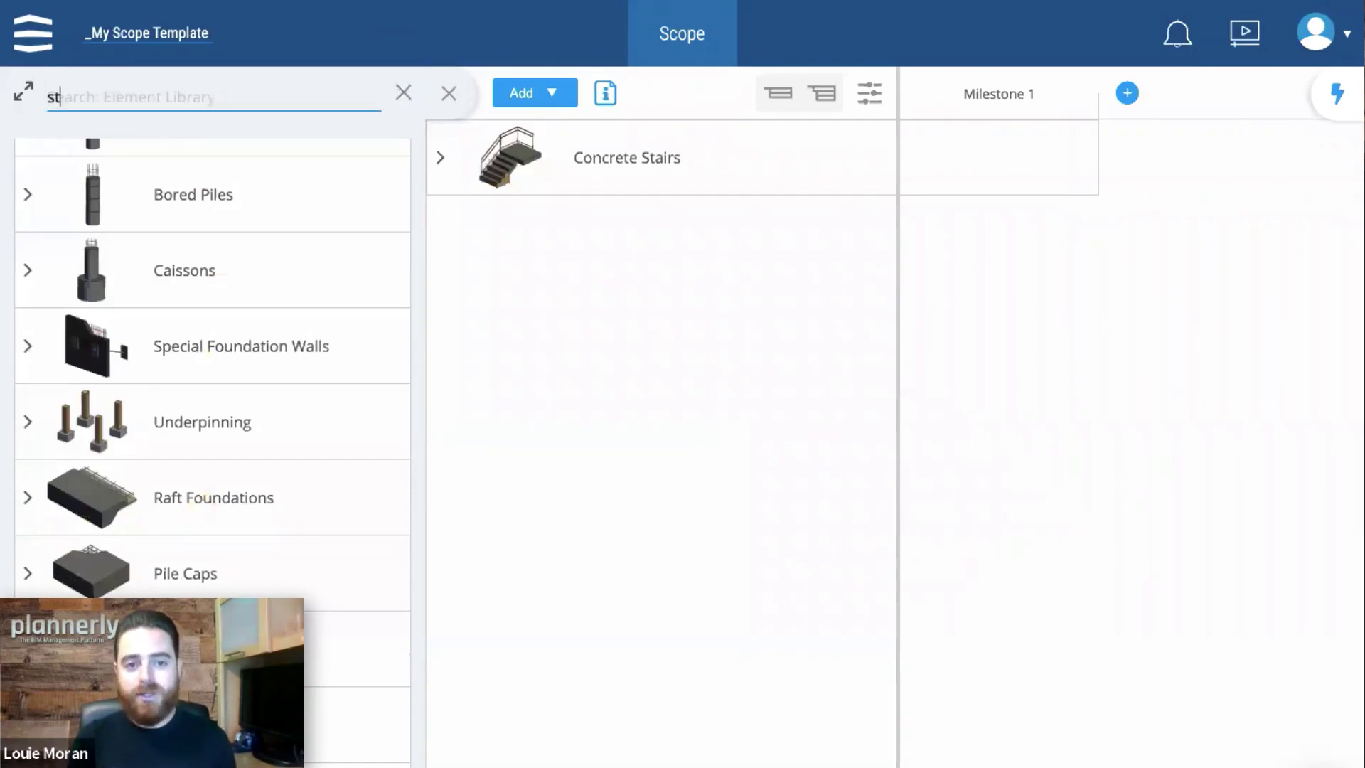
pyautogui.write('steel')
pyautogui.scroll(5, 243, 359)
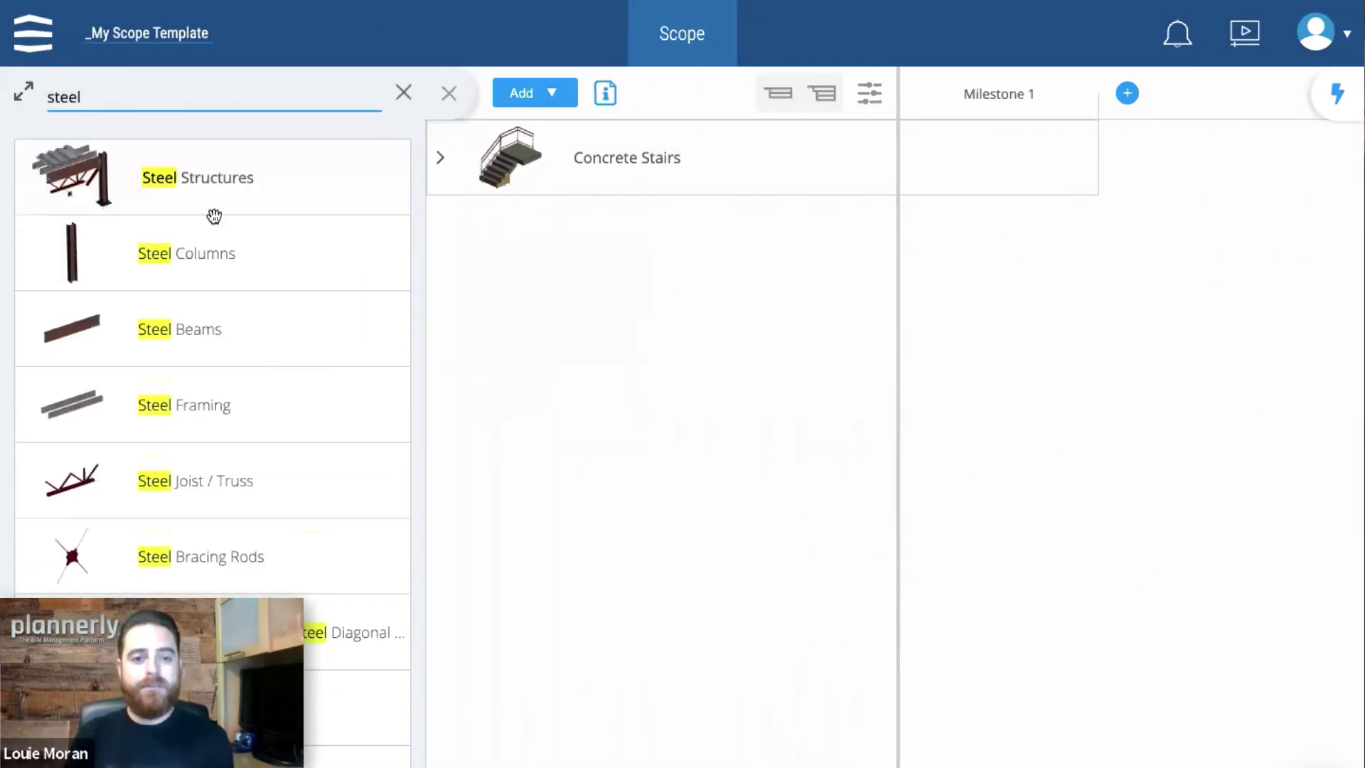
pyautogui.moveTo(162, 178); pyautogui.dragTo(547, 241)
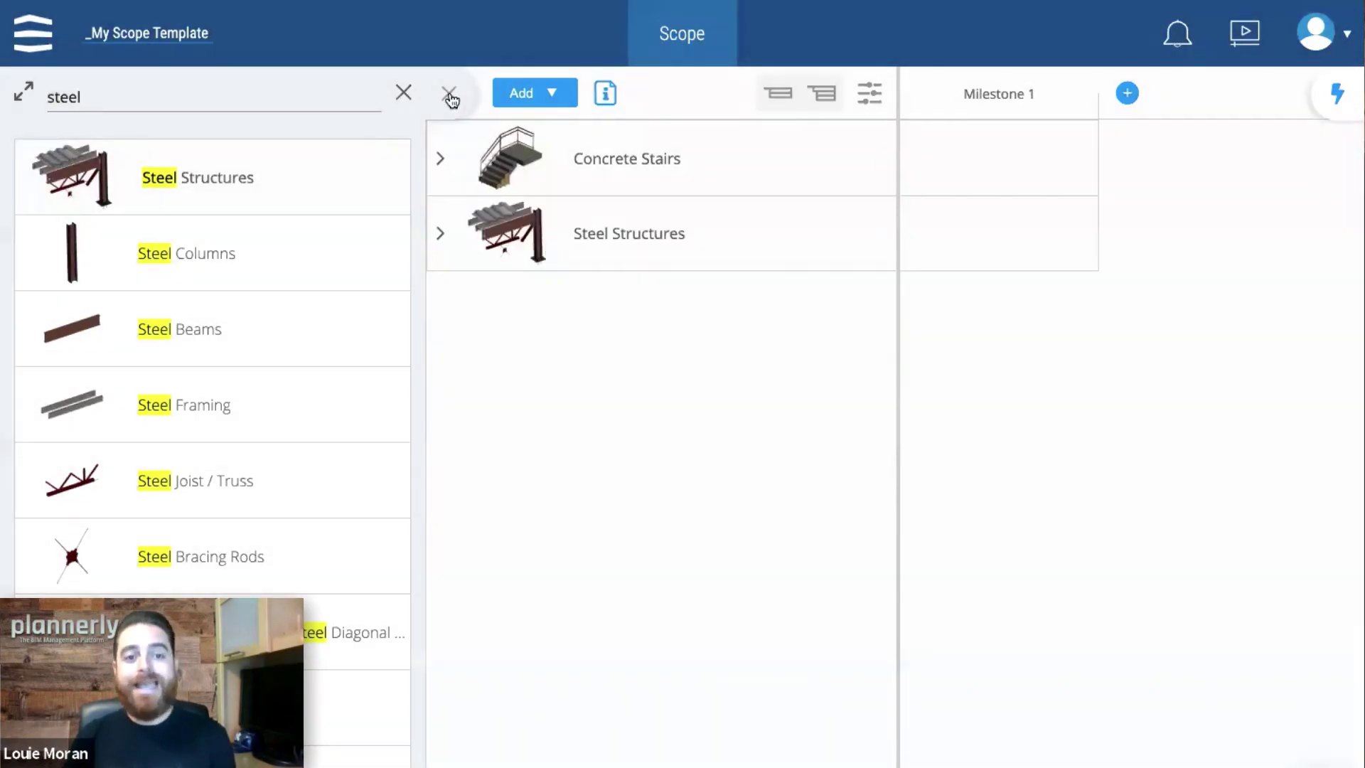
pyautogui.click(402, 93)
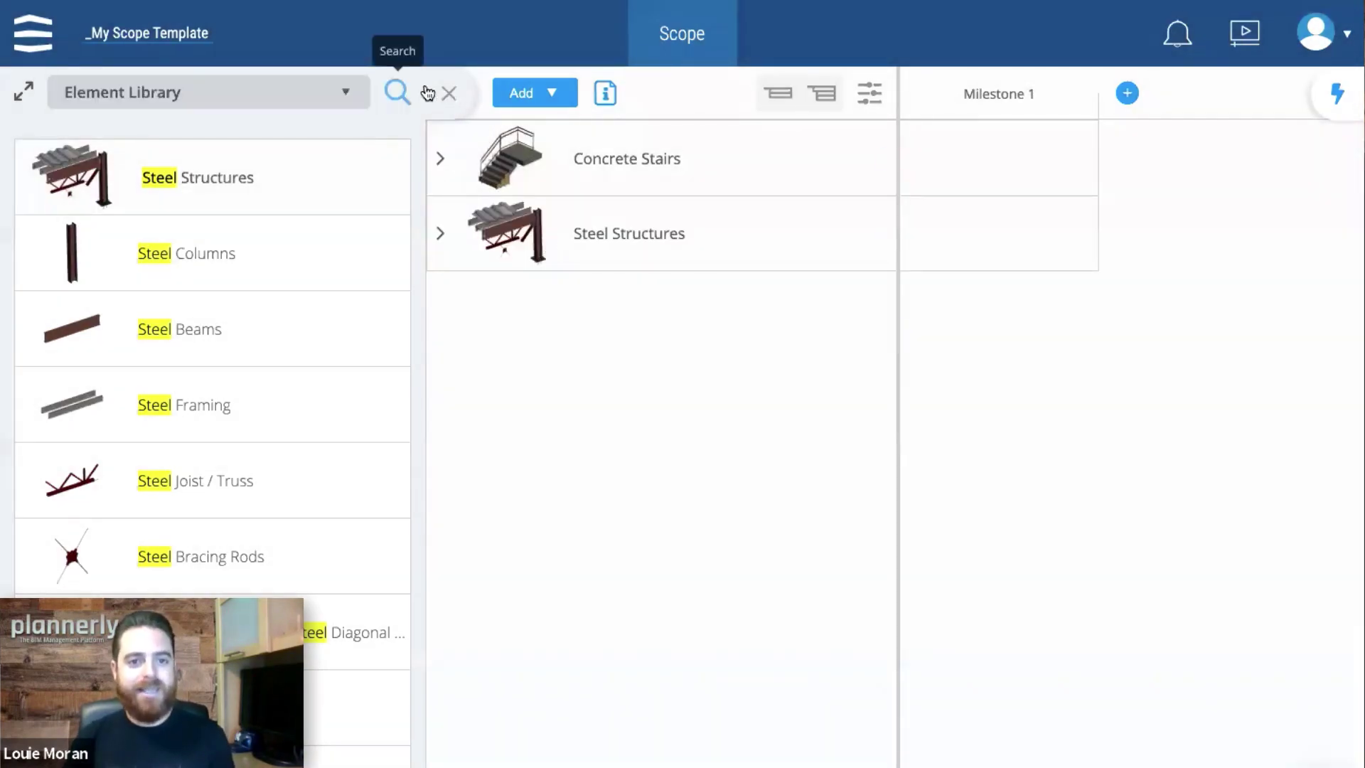
pyautogui.click(448, 95)
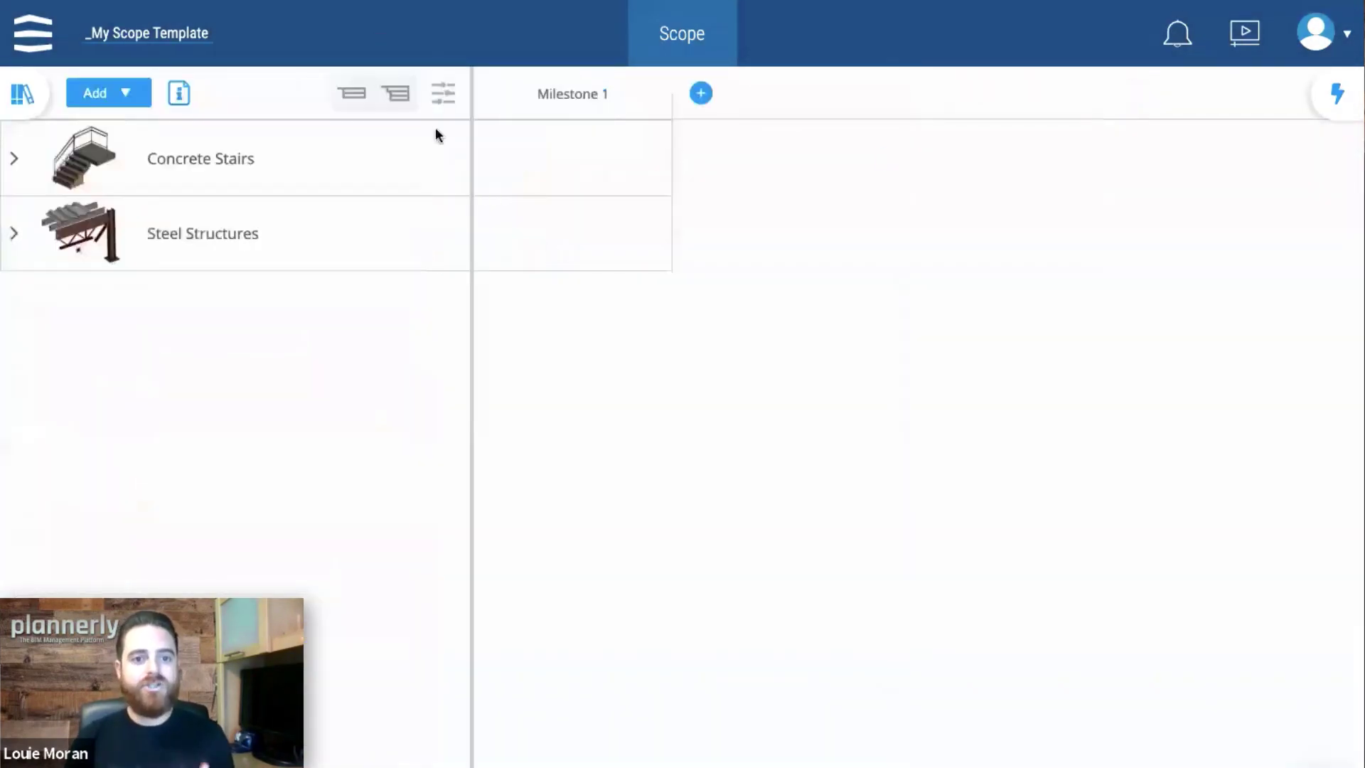
# Step: Rename Milestone 1 to 3D Coordination using the Penn State suggestion
pyautogui.click(581, 94)
pyautogui.click(556, 344)
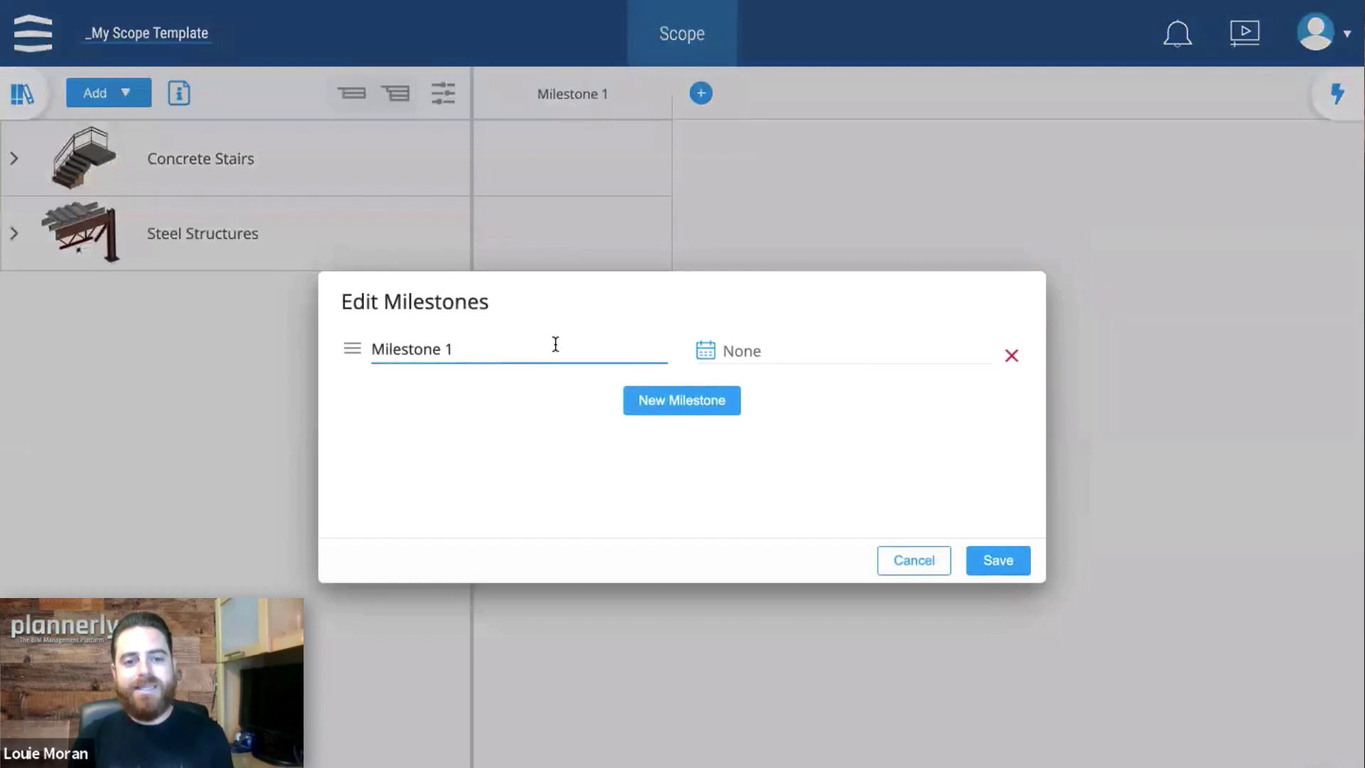
pyautogui.tripleClick(556, 345)
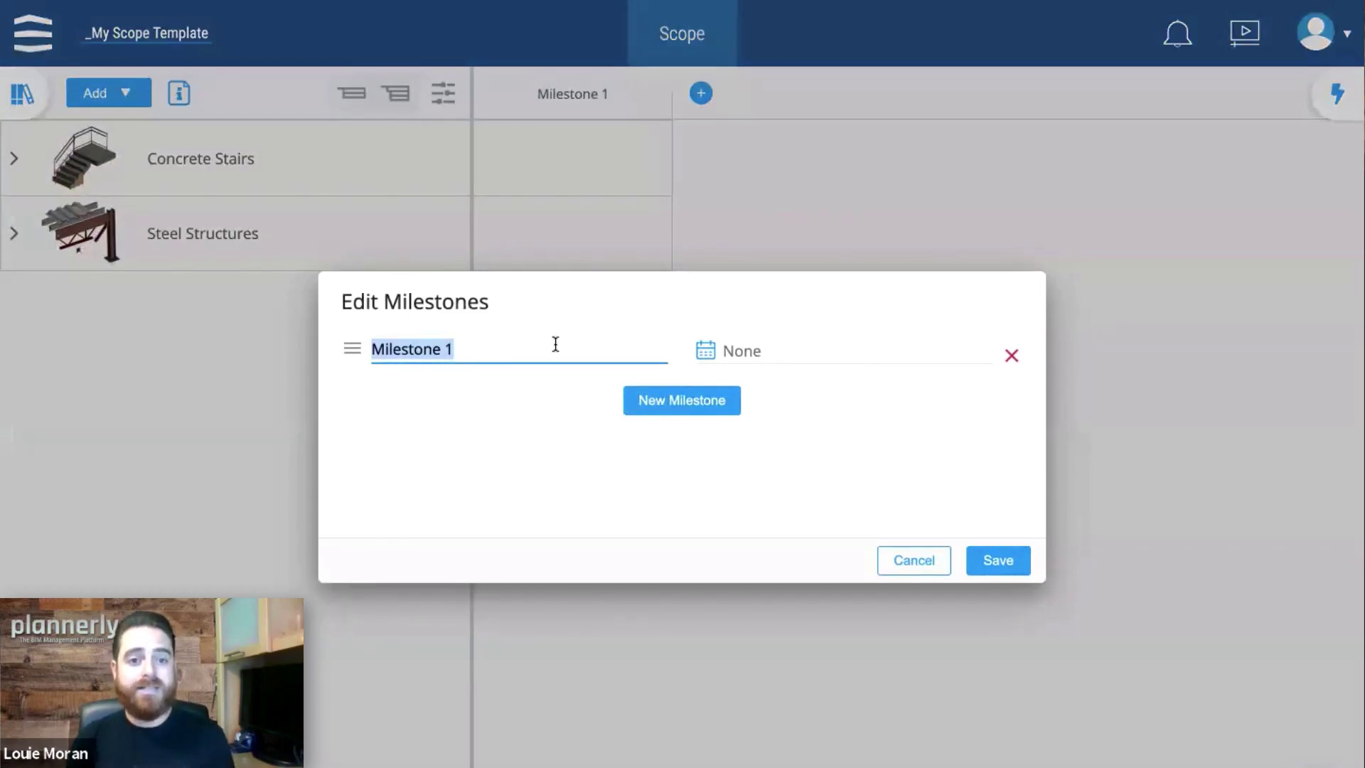
pyautogui.write('Coor')
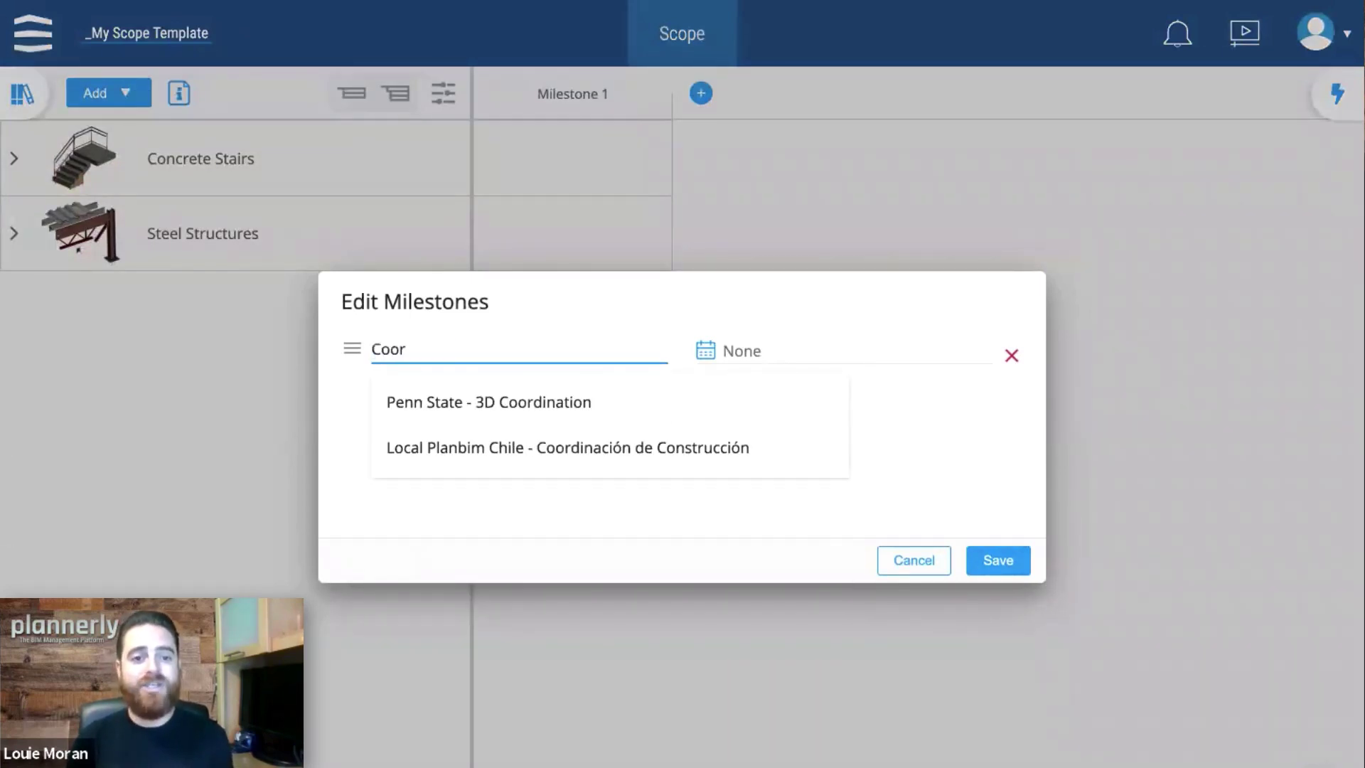
pyautogui.click(640, 416)
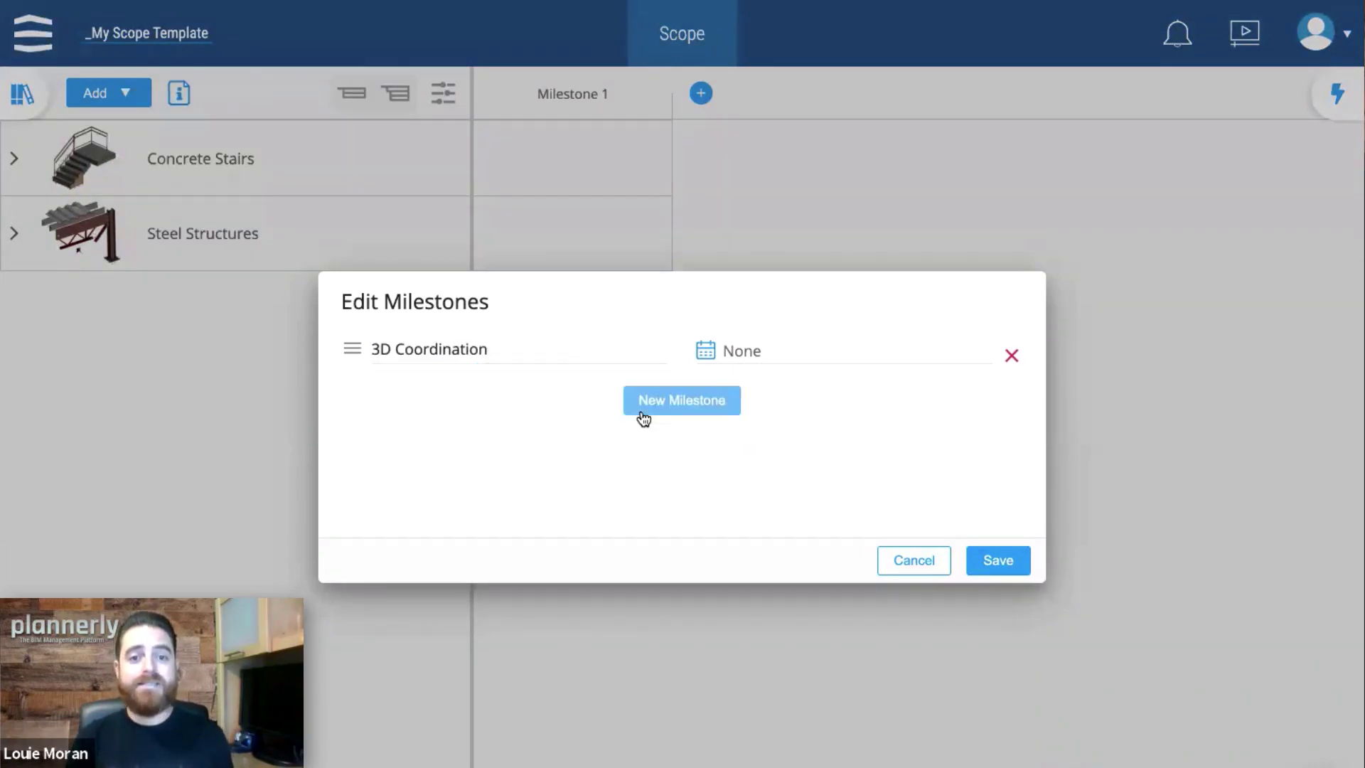
# Step: Add a second milestone named Handover from the US AIA Phases suggestion and save the milestones
pyautogui.click(644, 416)
pyautogui.click(533, 393)
pyautogui.write('H')
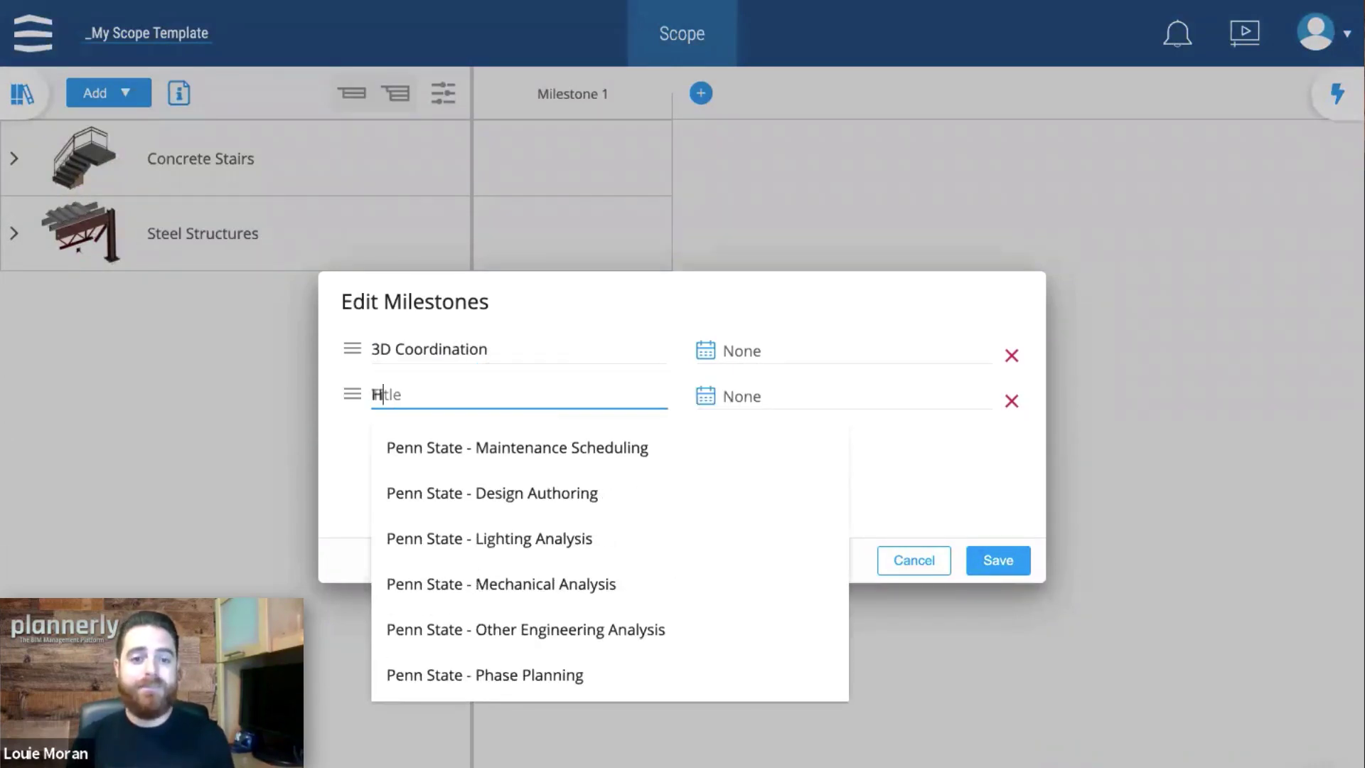
pyautogui.write('and')
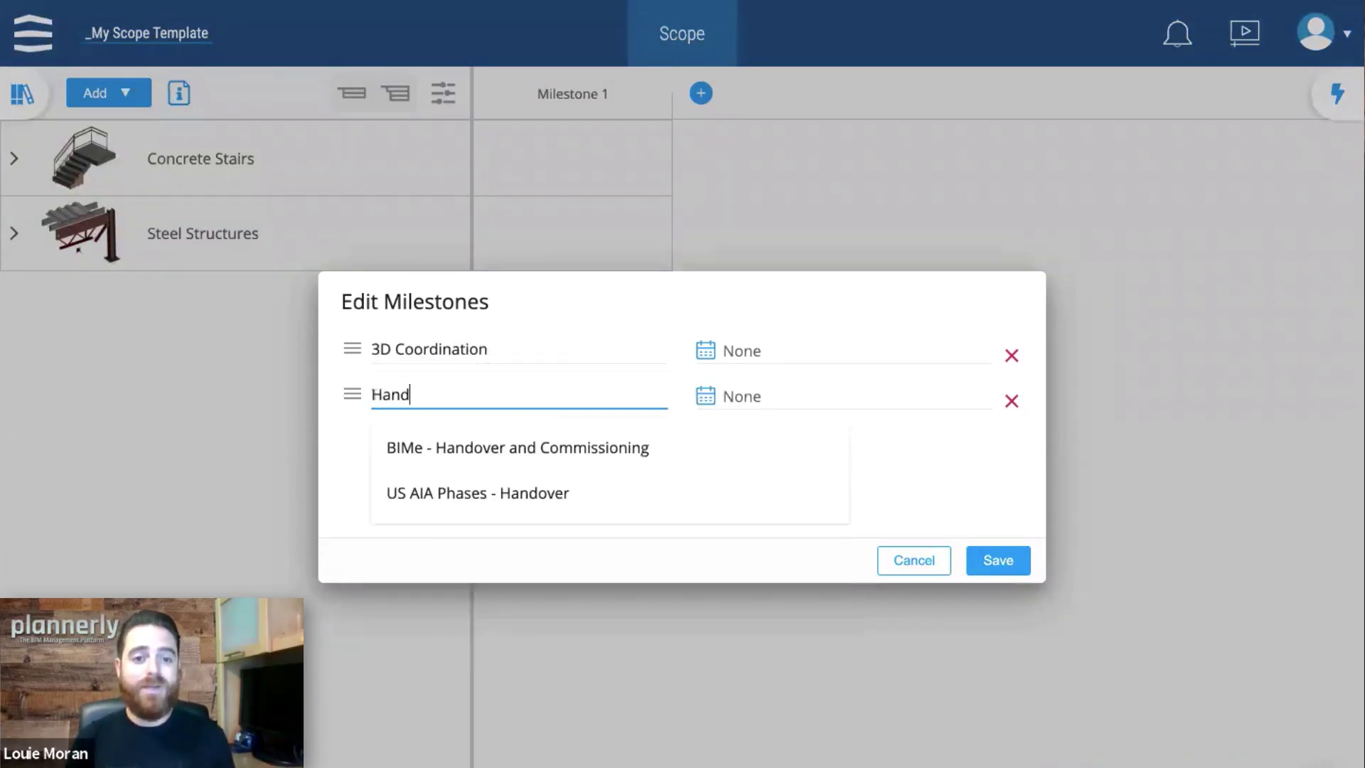
pyautogui.click(597, 492)
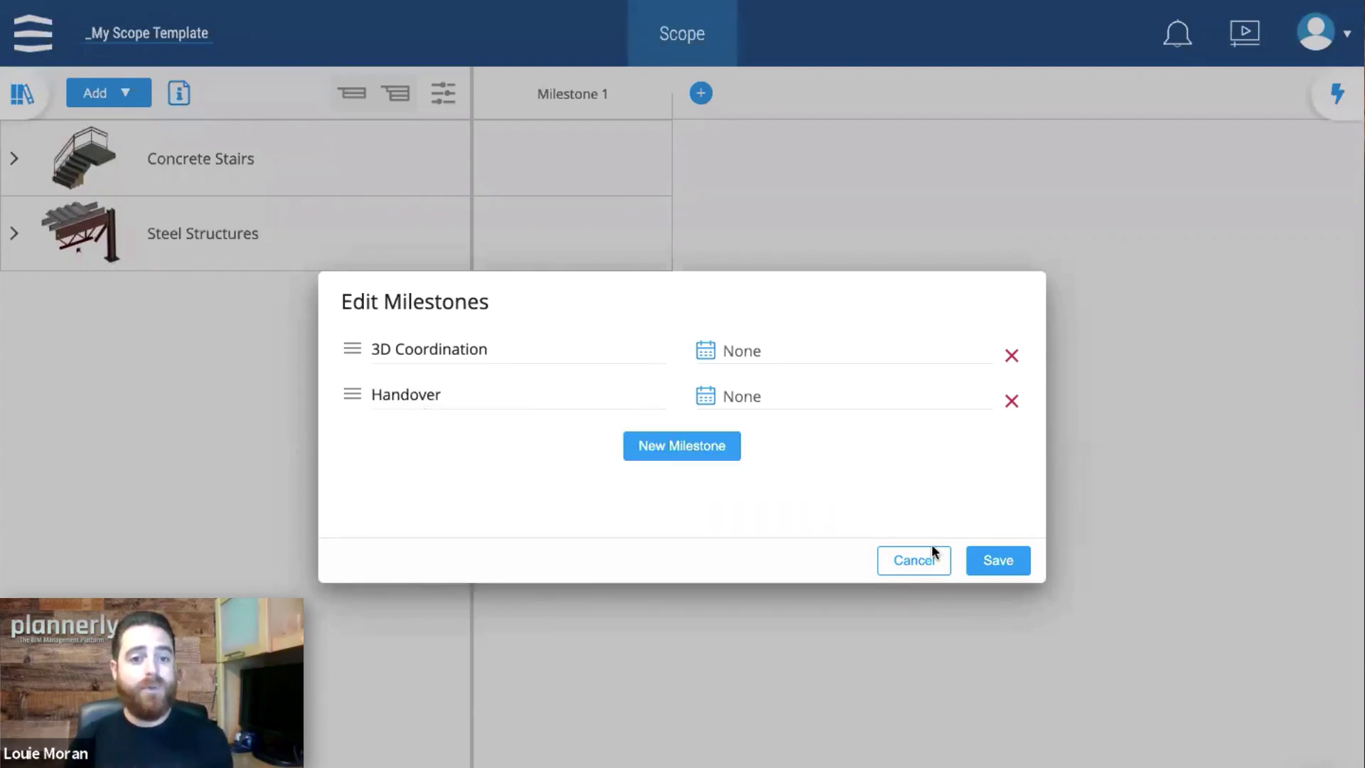
pyautogui.click(990, 559)
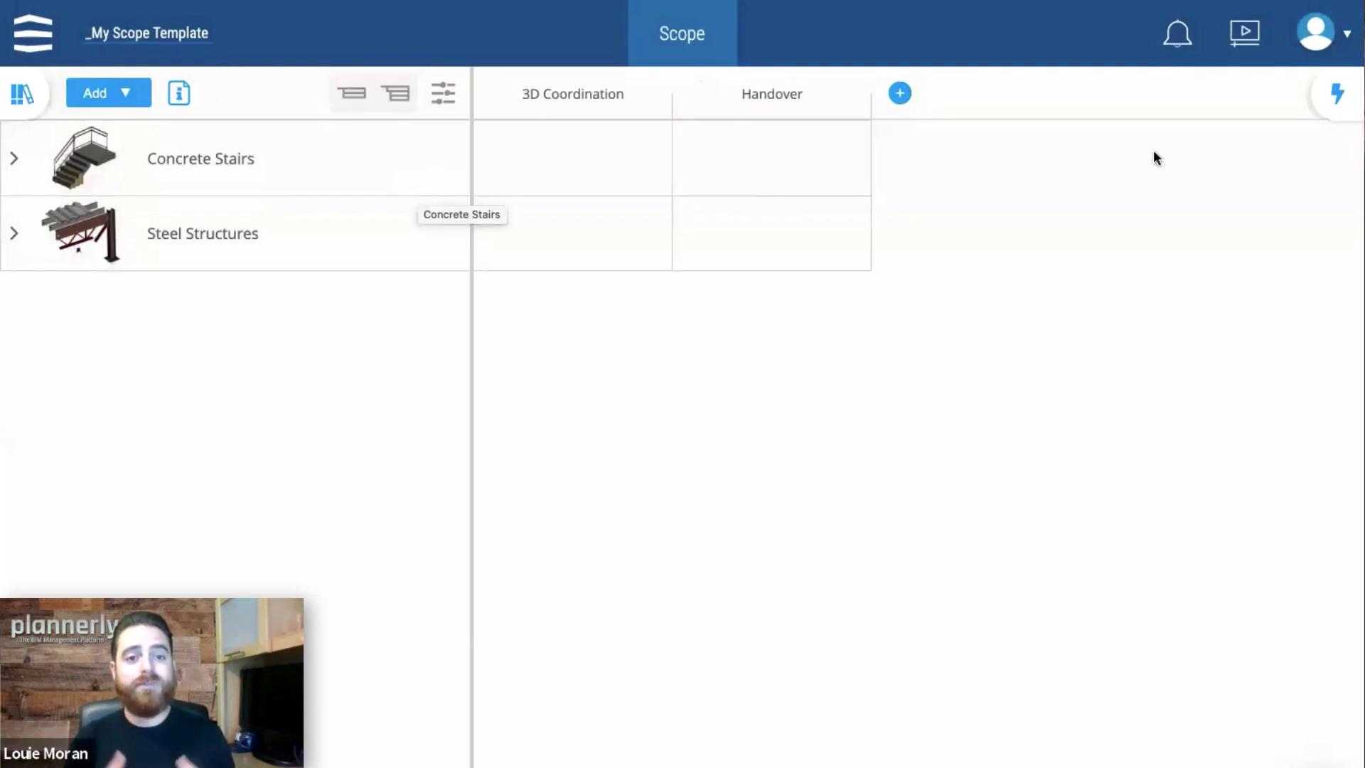
# Step: Open the scope assignment options, set the LOD to 300 and close them
pyautogui.click(1325, 93)
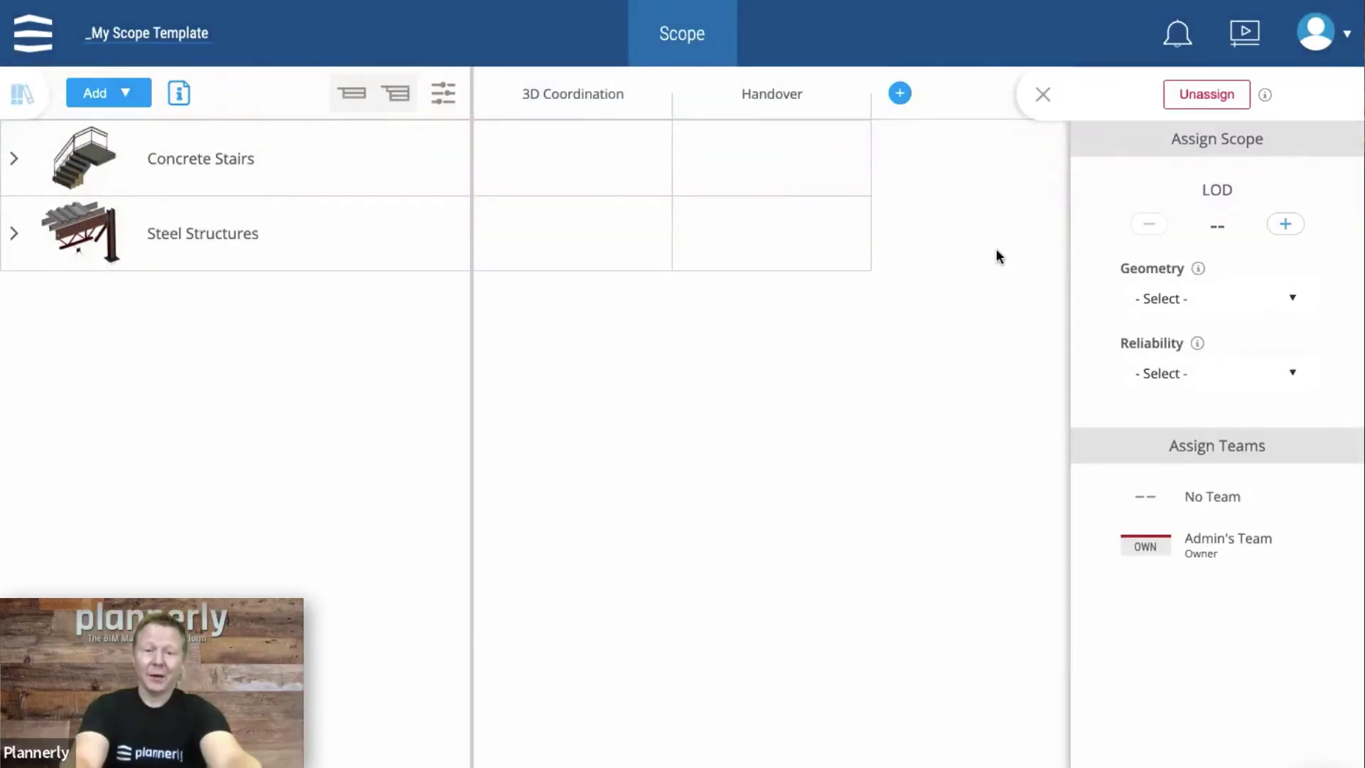
pyautogui.click(1286, 226)
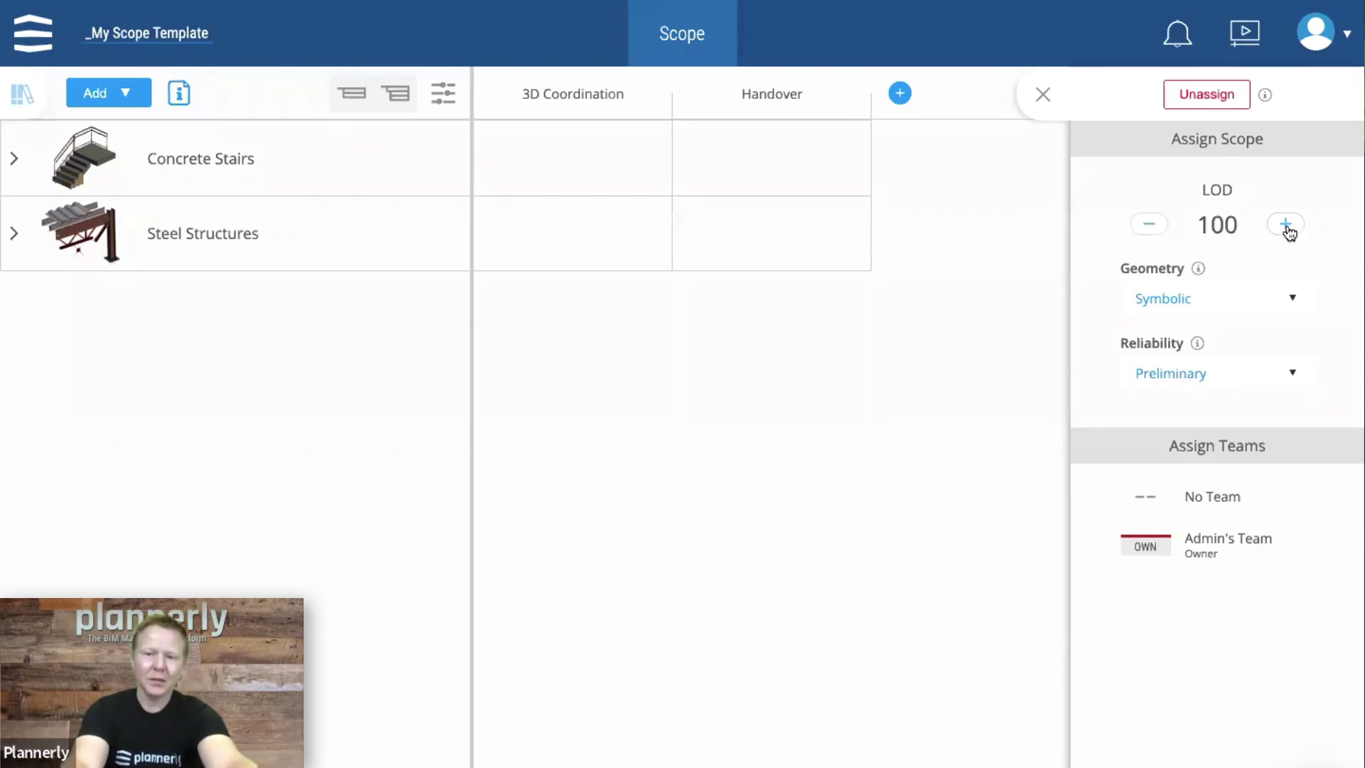
pyautogui.click(1286, 224)
pyautogui.click(1287, 224)
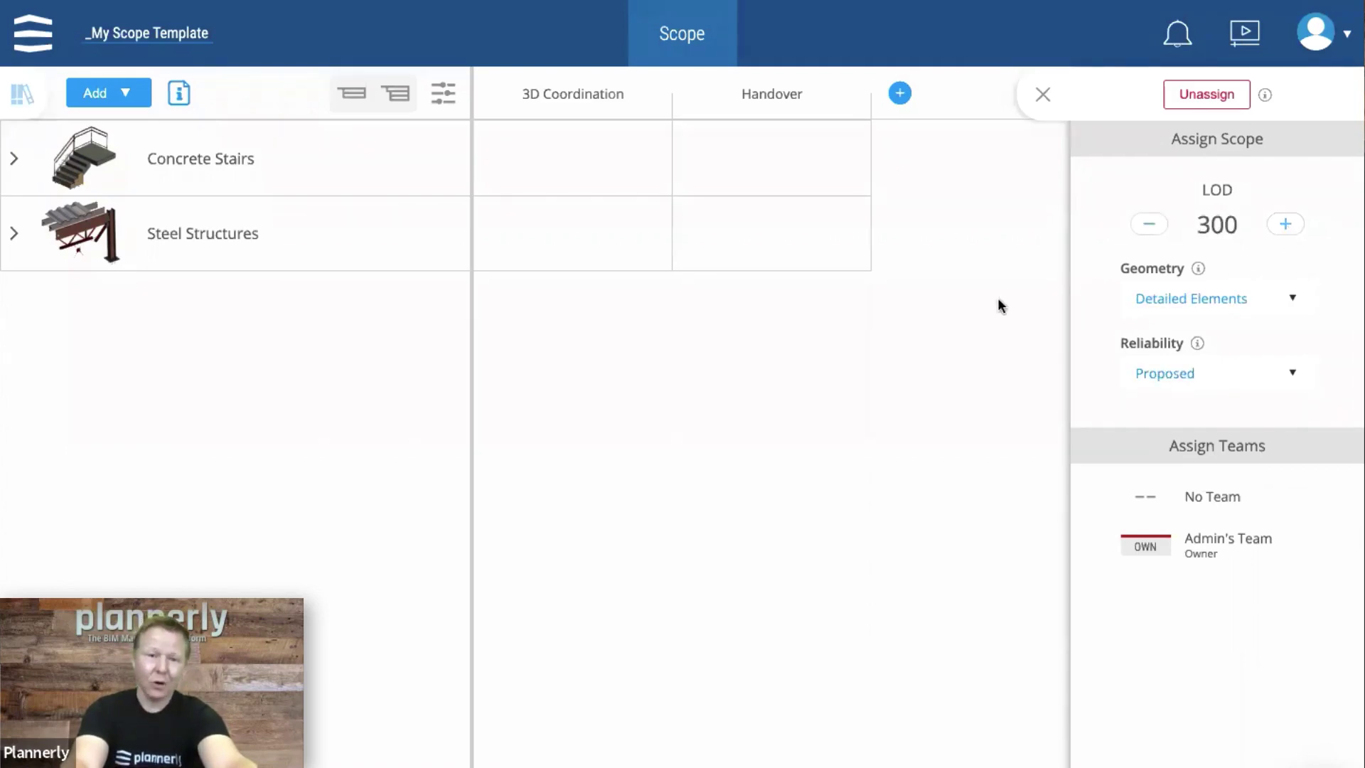
pyautogui.click(1043, 94)
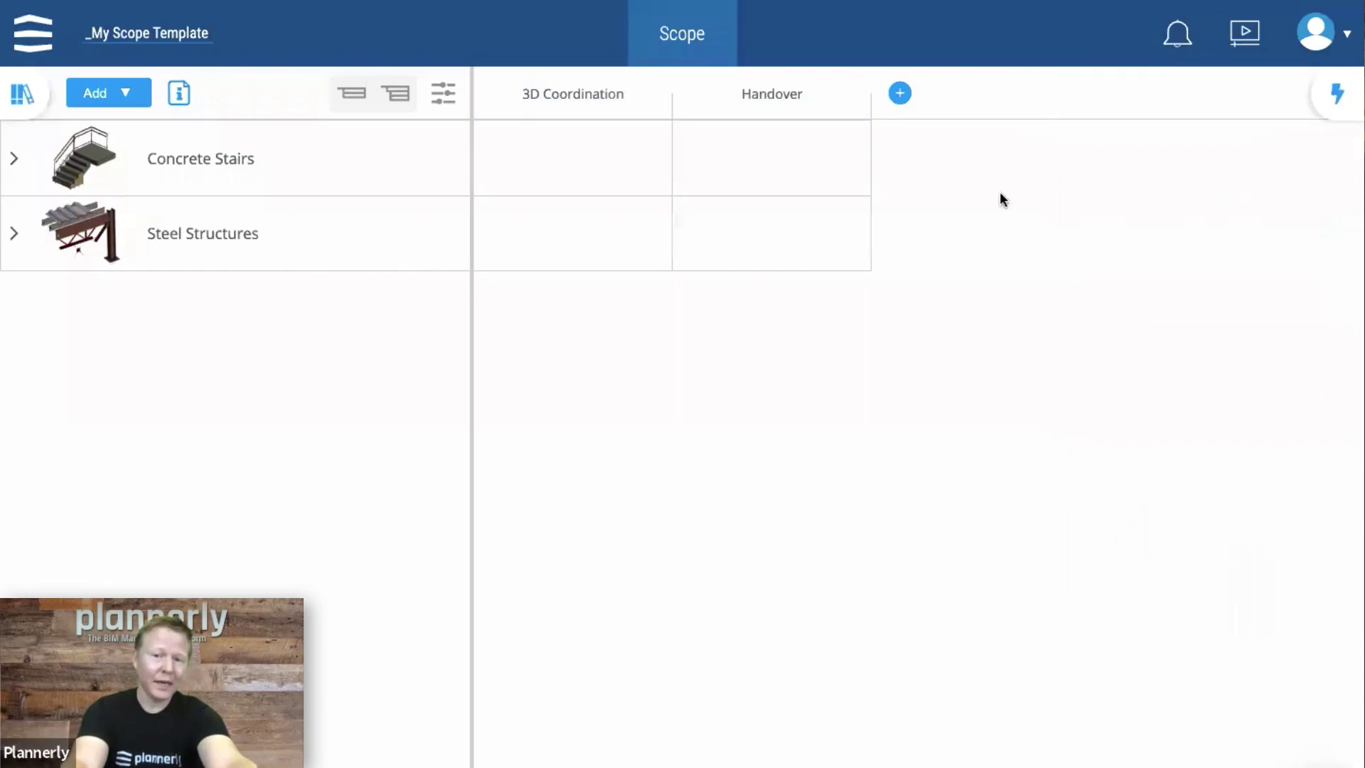
# Step: Open the _My Scope Template project settings, set the Project Standard to None and save
pyautogui.click(173, 42)
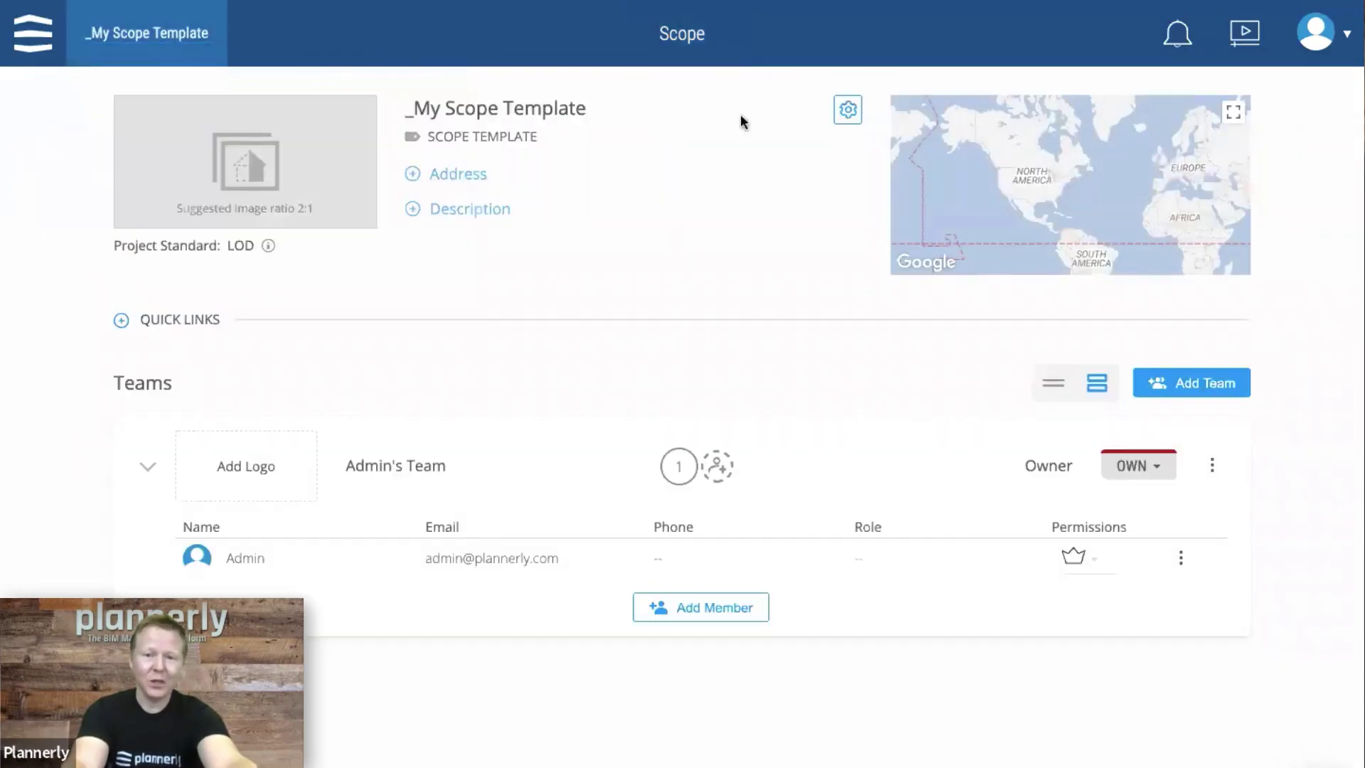
pyautogui.click(848, 109)
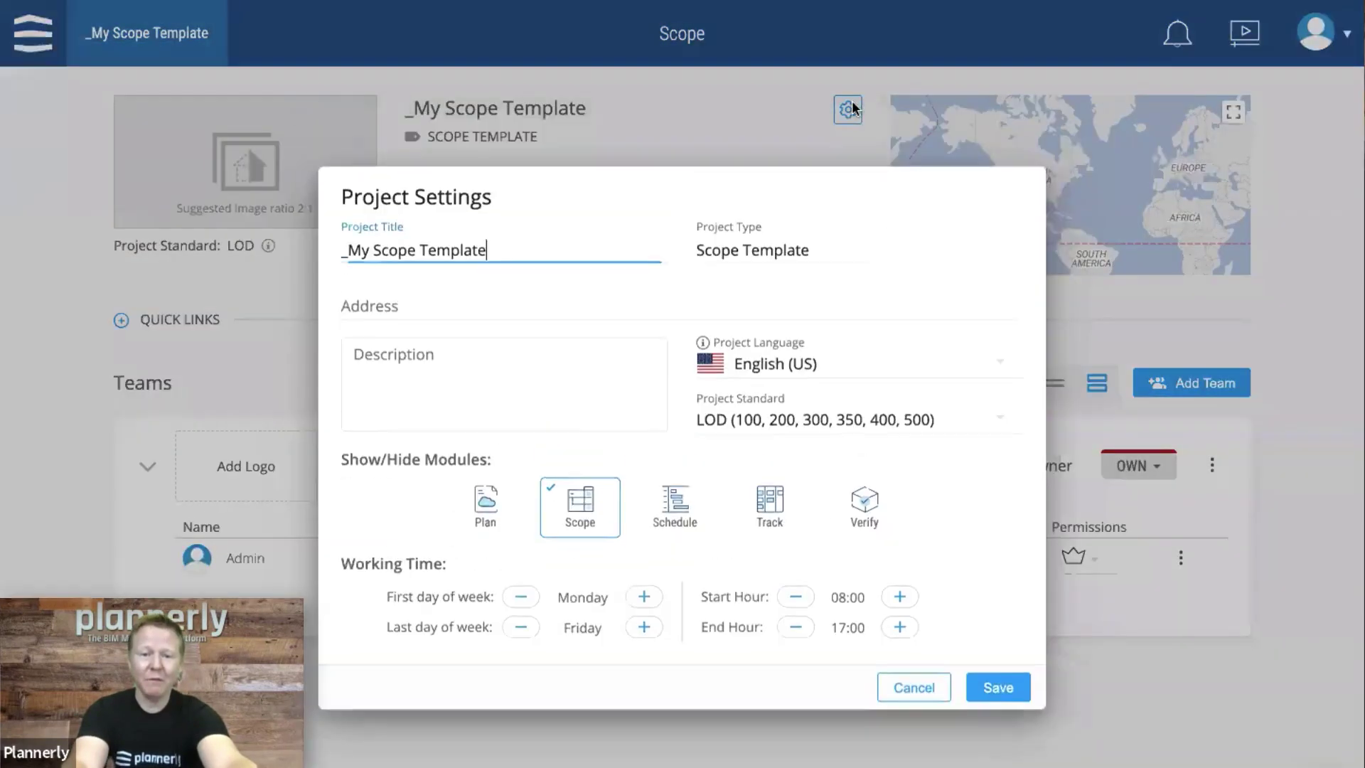
pyautogui.click(890, 428)
pyautogui.click(823, 694)
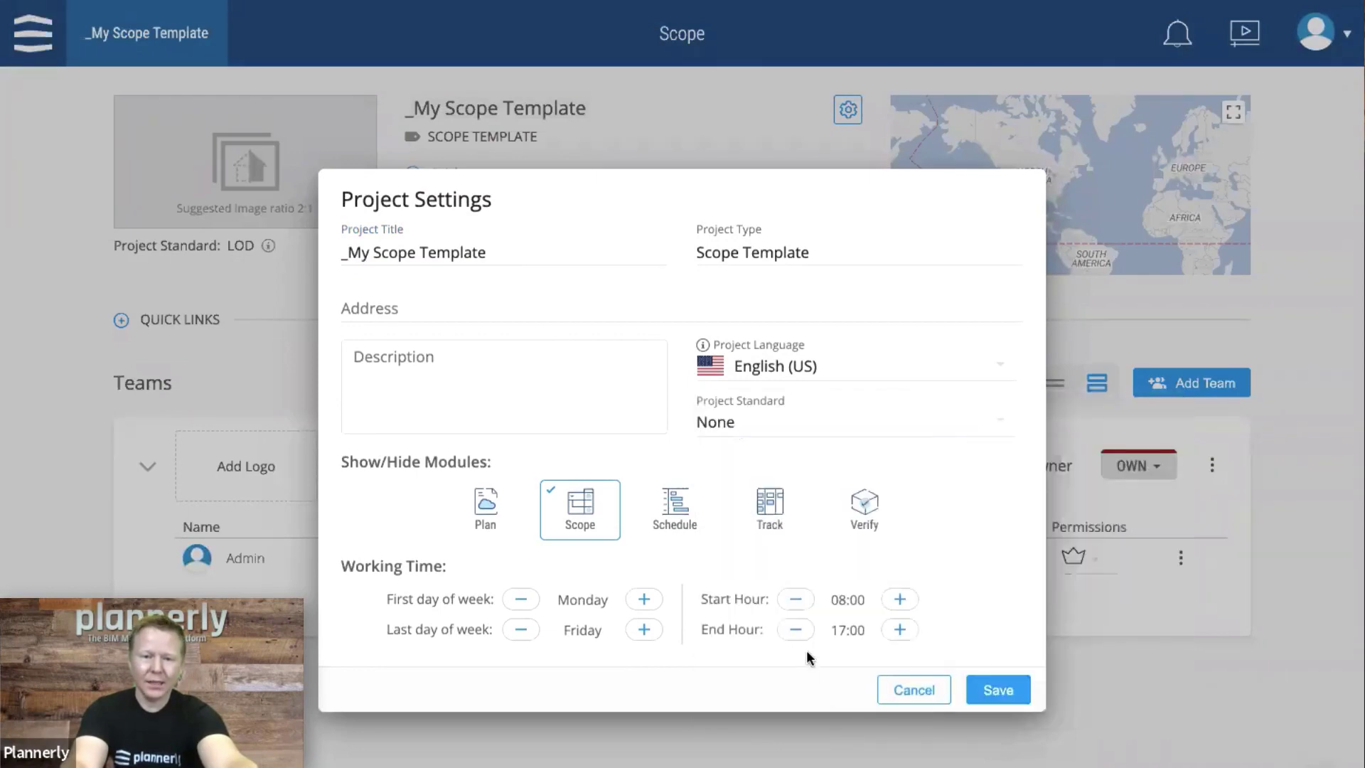
pyautogui.click(996, 689)
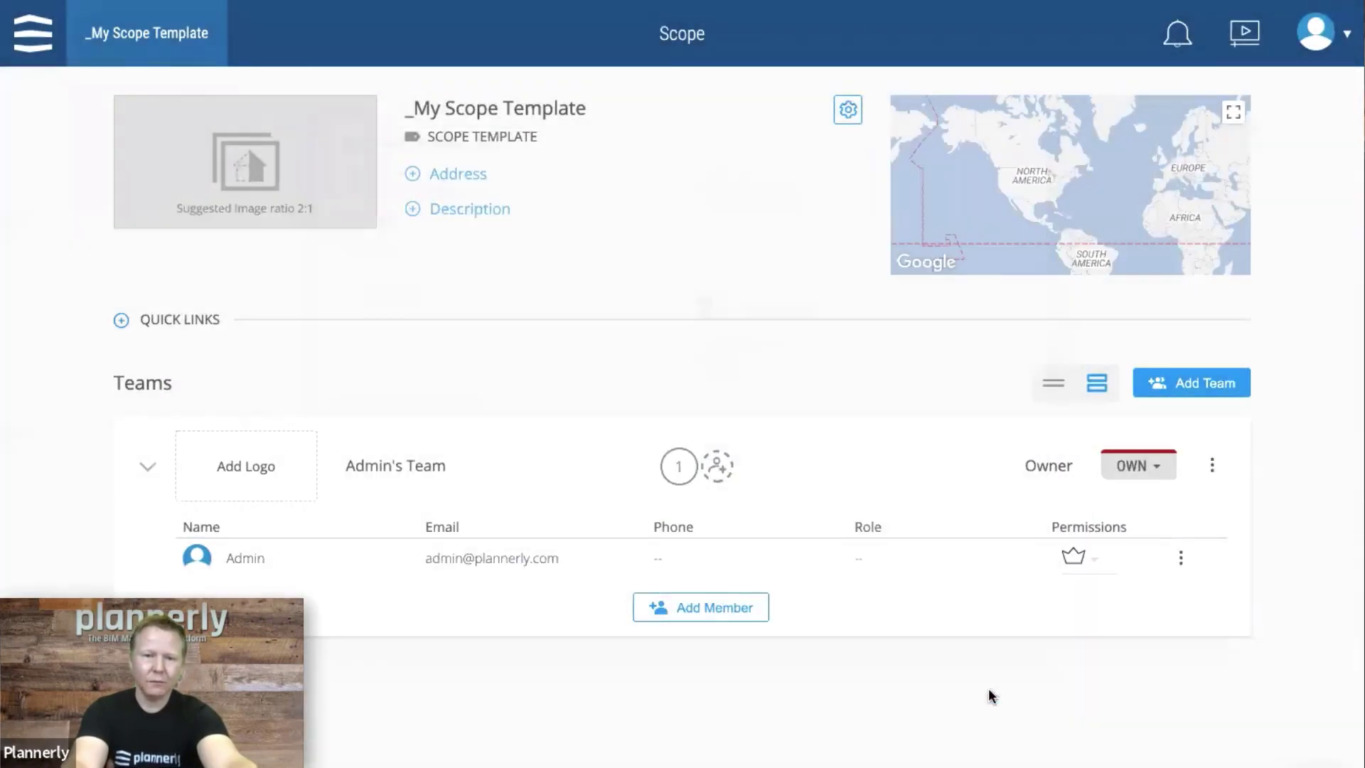
# Step: Return to the Scope module, view the Geometry choices in the scope assignment options and close them
pyautogui.click(684, 37)
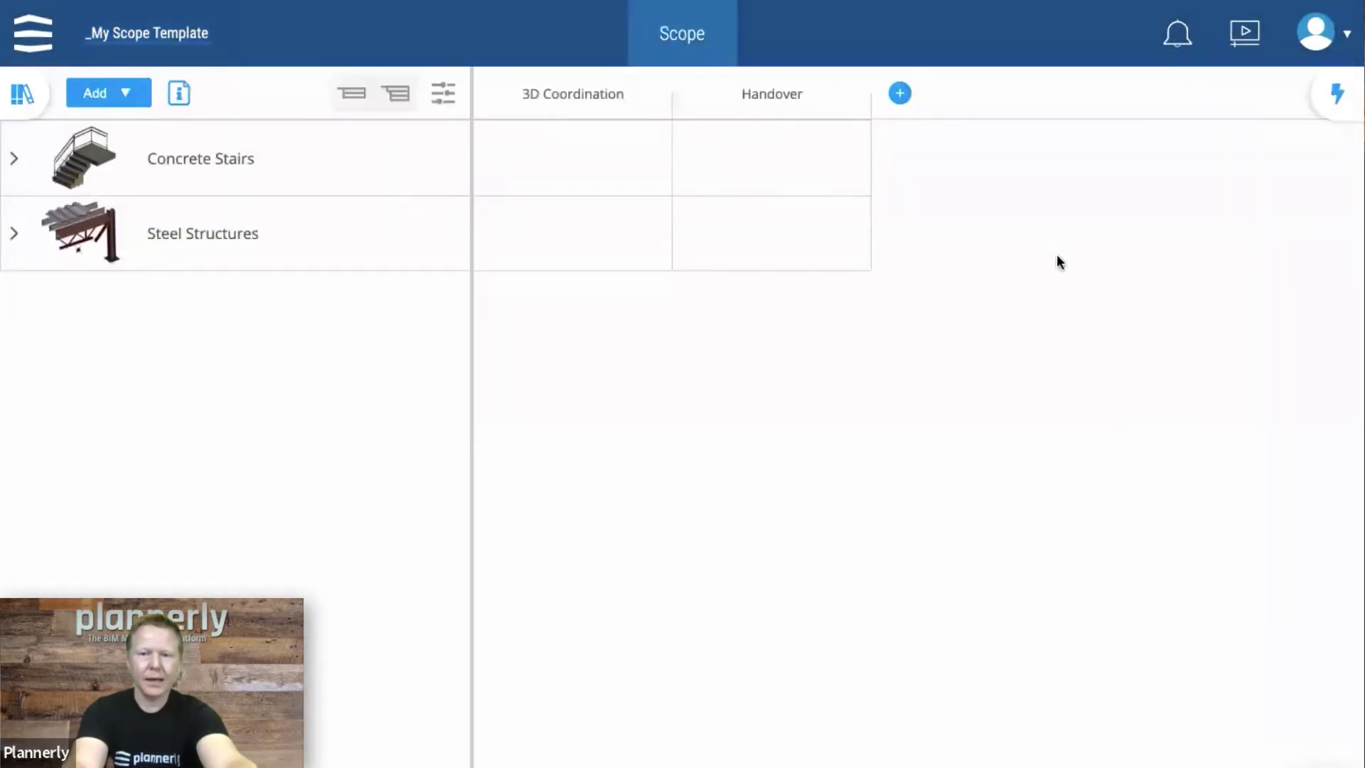
pyautogui.click(1322, 110)
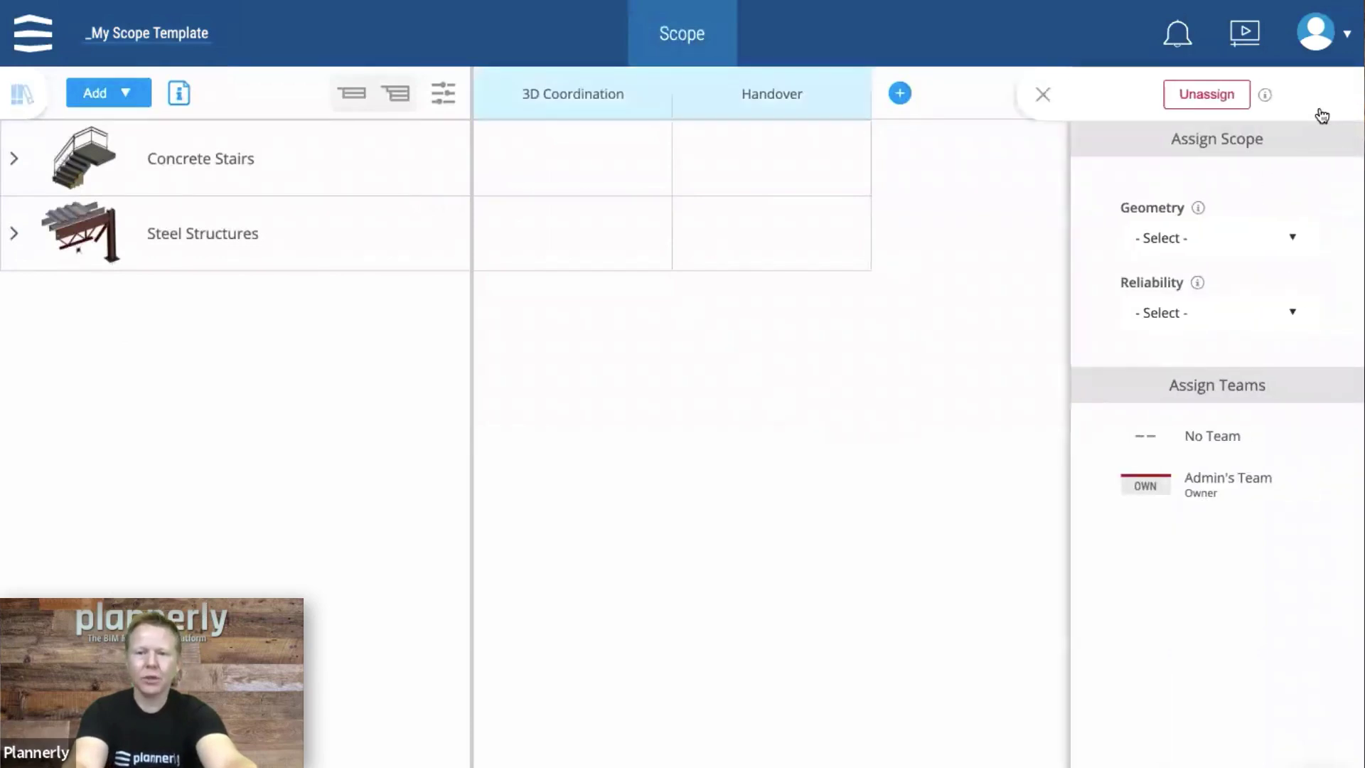
pyautogui.click(1257, 241)
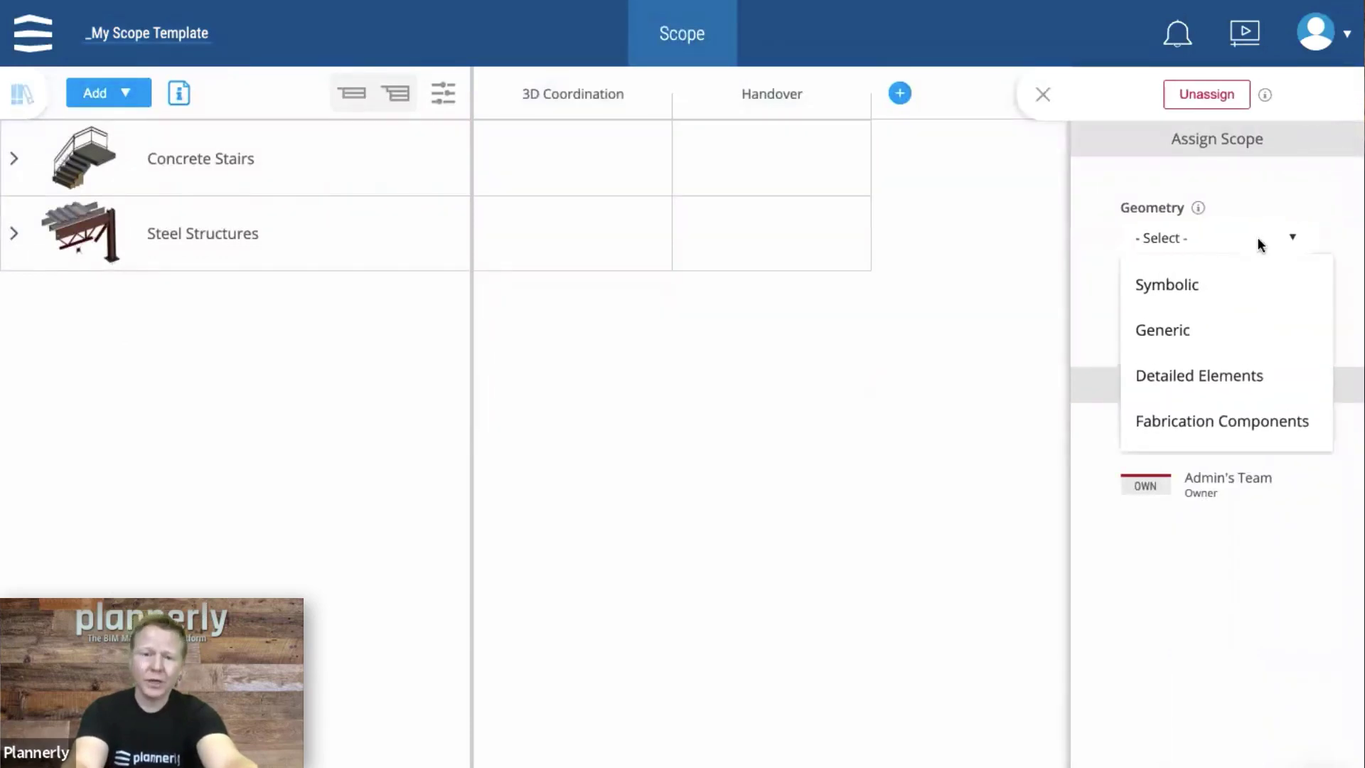
pyautogui.click(1273, 206)
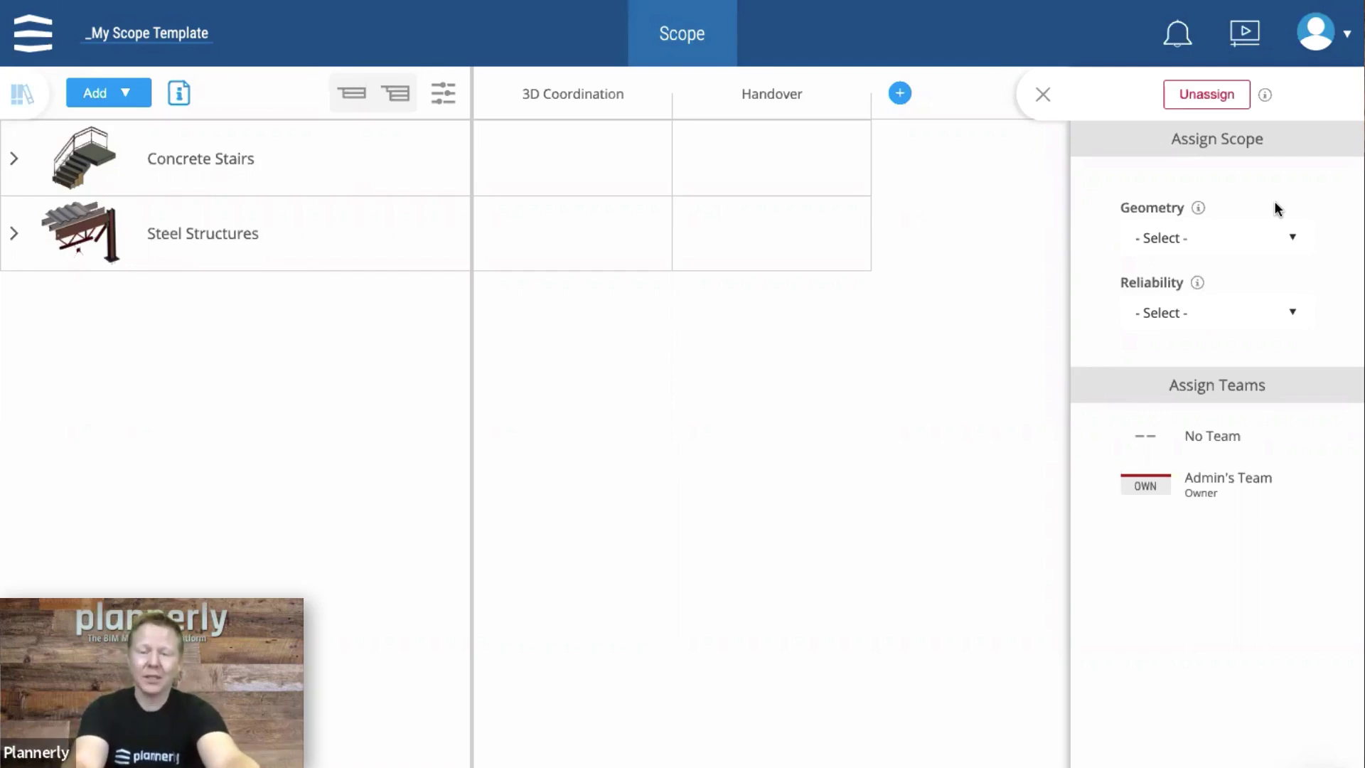
pyautogui.click(1048, 99)
# Step: Add the Concrete Stairs and Steel Structures groups to both the 3D Coordination and Handover milestones
pyautogui.click(561, 168)
pyautogui.click(707, 191)
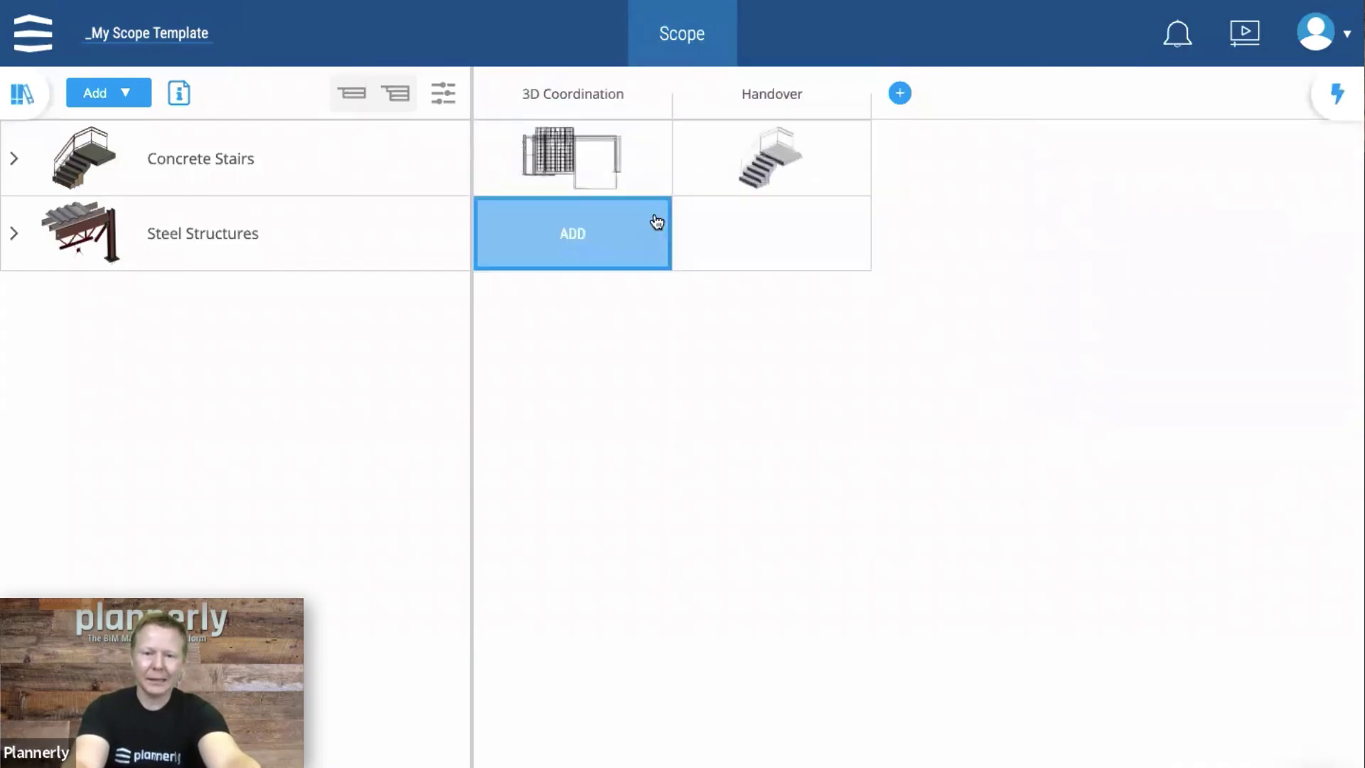
pyautogui.click(656, 222)
pyautogui.click(707, 222)
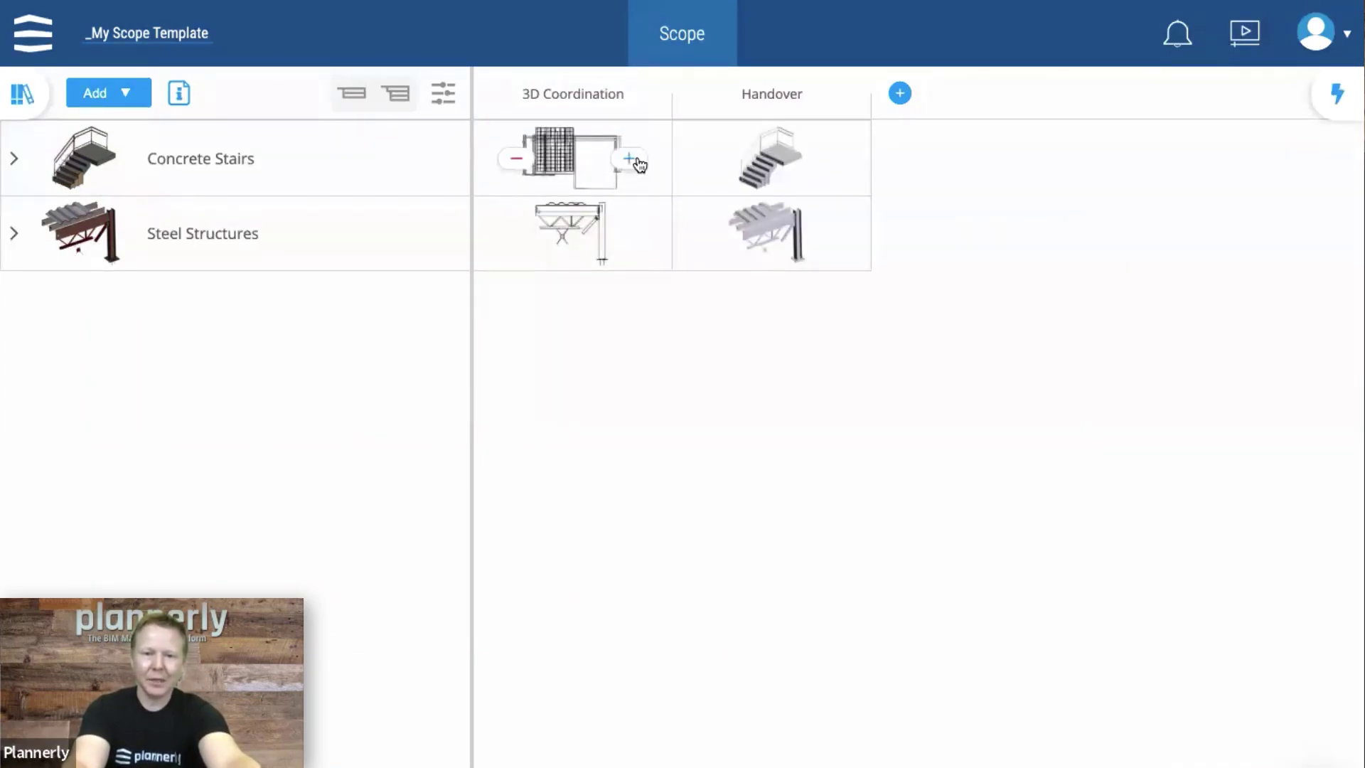
# Step: Raise both groups at 3D Coordination and Steel Structures at Handover to full detail, and set Concrete Stairs at Handover to Generic/Preliminary
pyautogui.click(630, 159)
pyautogui.click(629, 234)
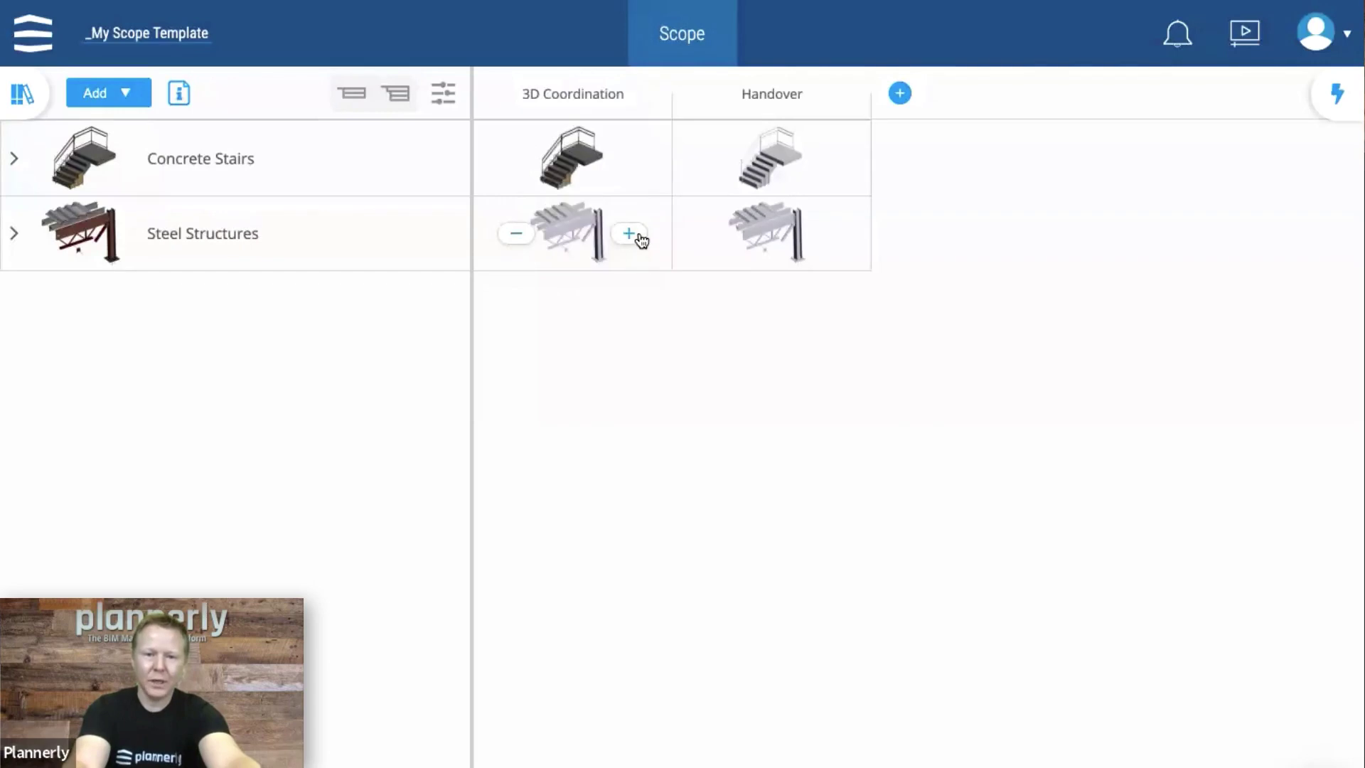
pyautogui.click(827, 159)
pyautogui.click(721, 165)
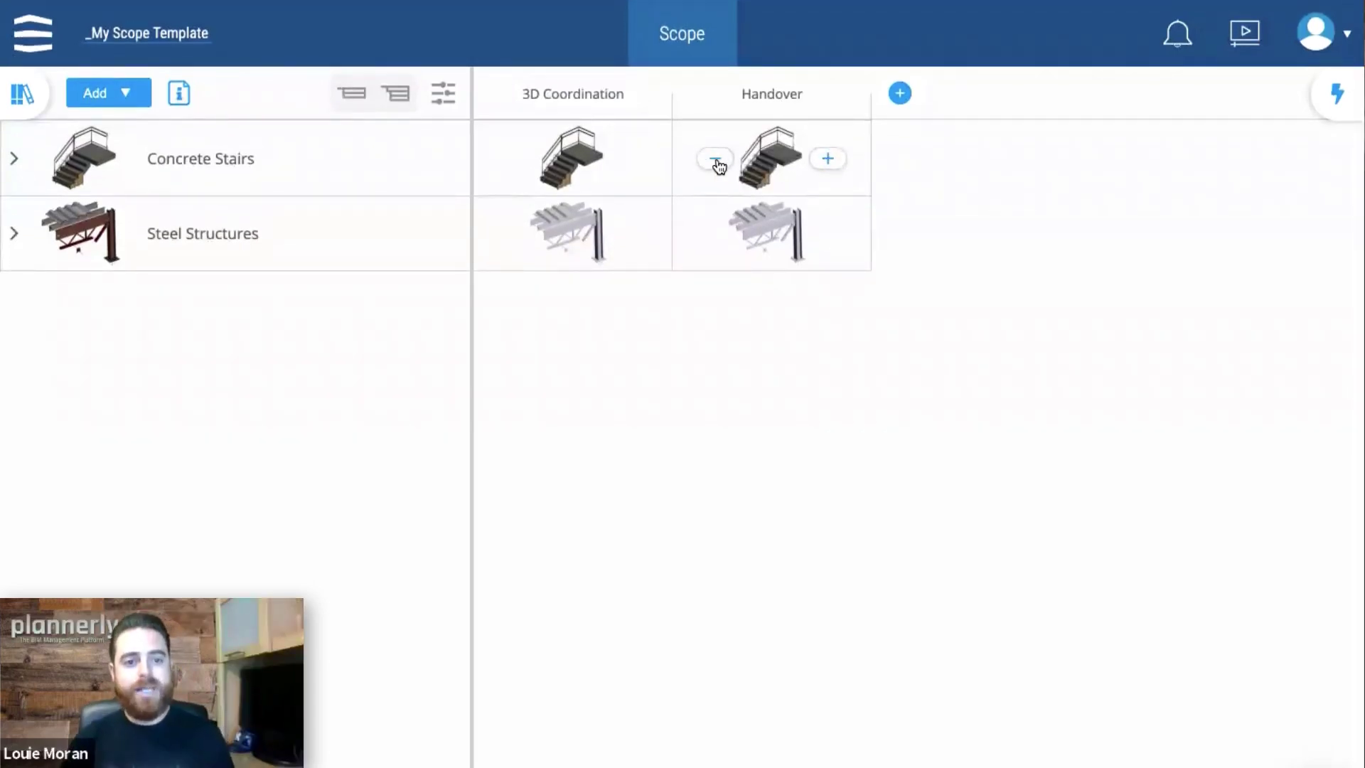
pyautogui.click(826, 235)
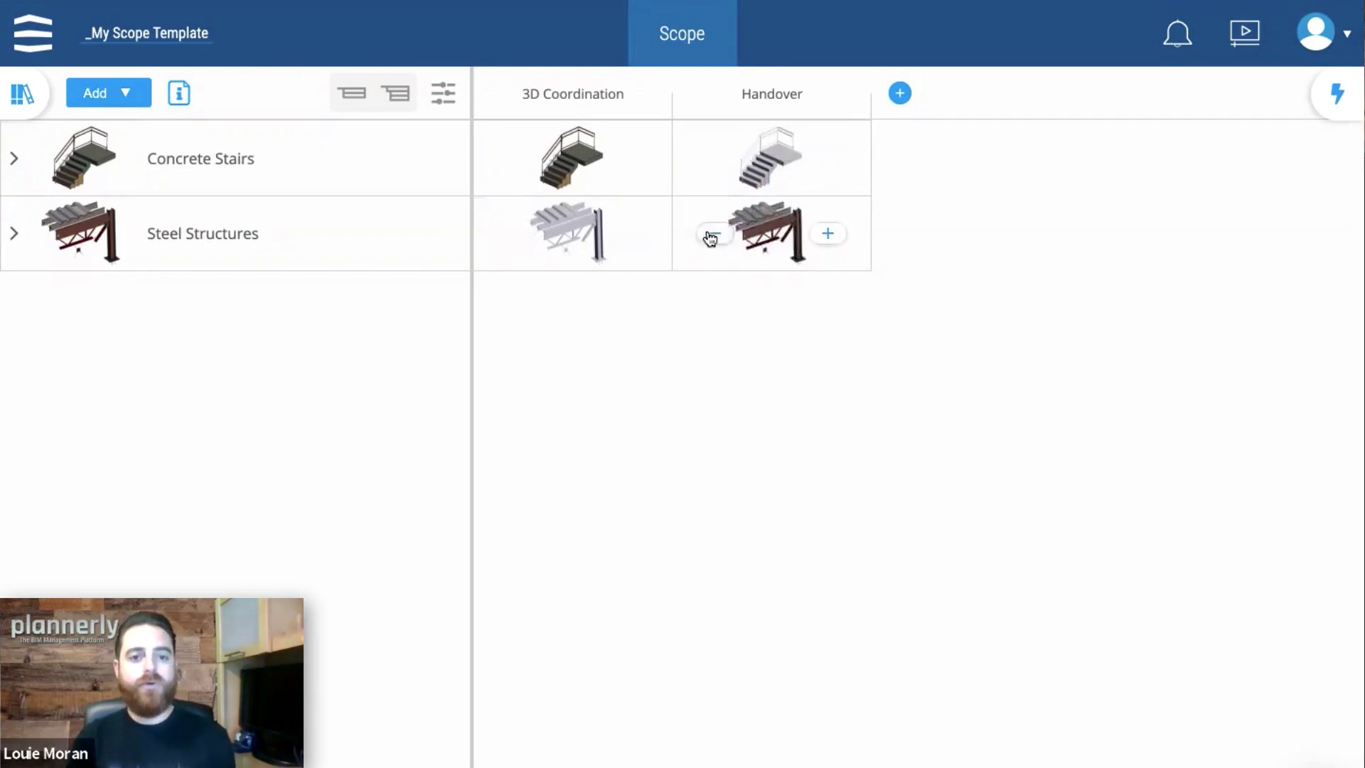
pyautogui.click(630, 234)
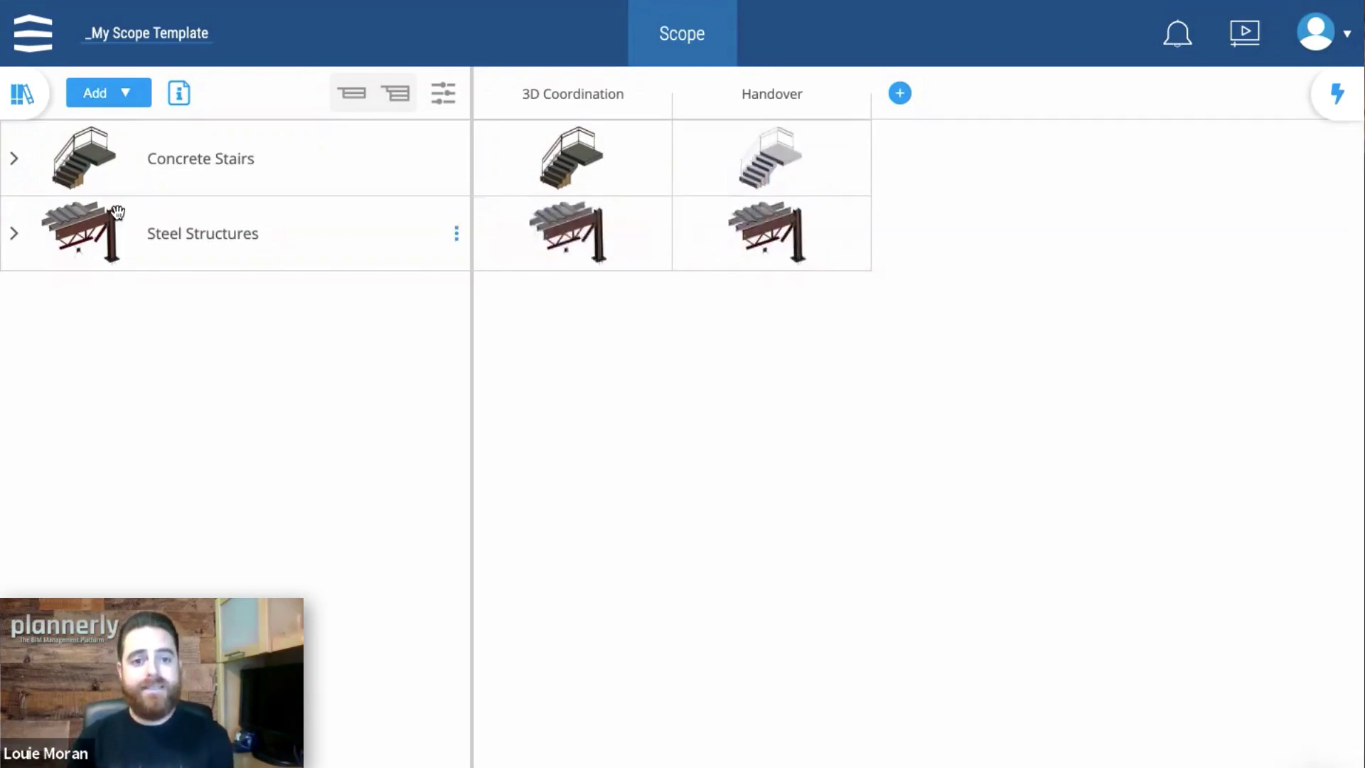
# Step: Expand the Steel Structures group and add Steel Columns and Steel Beams to the 3D Coordination milestone
pyautogui.click(24, 226)
pyautogui.click(573, 320)
pyautogui.click(573, 393)
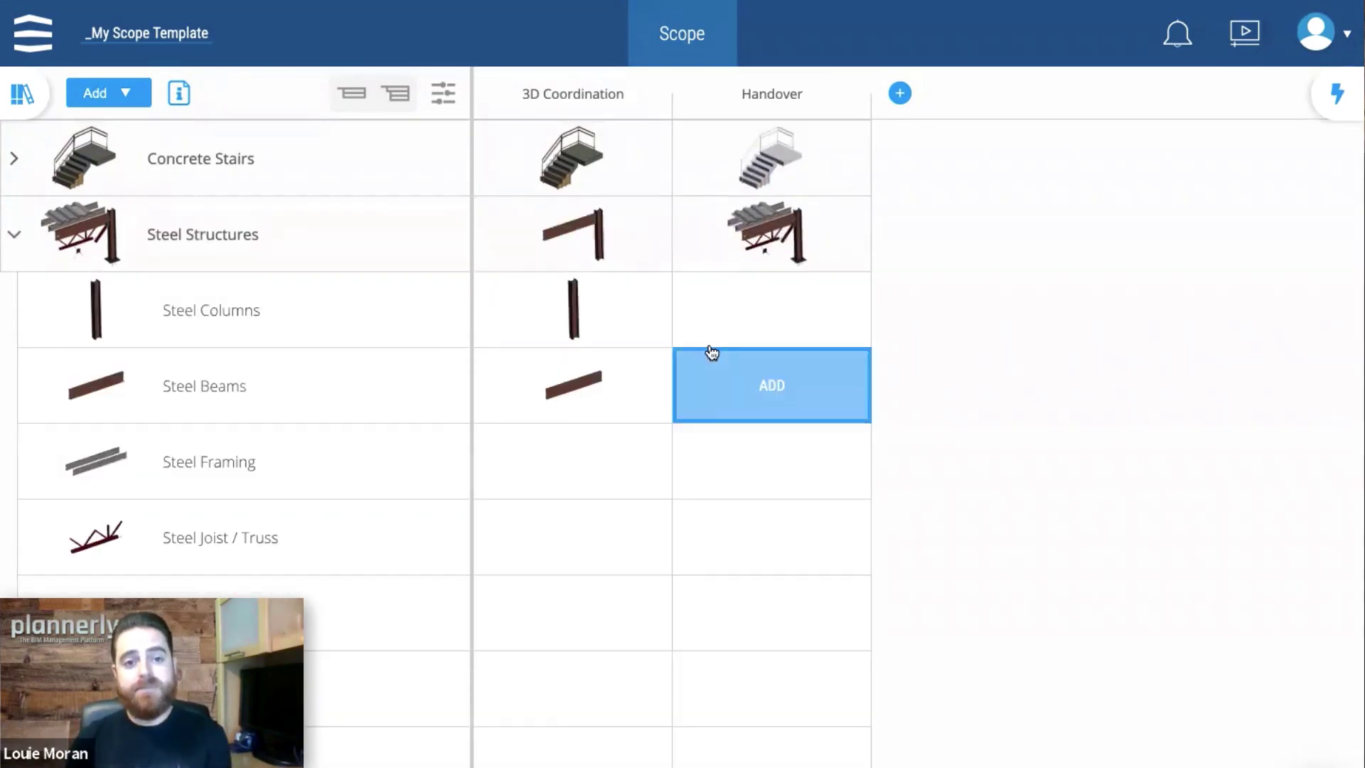
# Step: Add Steel Columns, Steel Beams, Steel Framing, Steel Joist / Truss and the corrugated decking element below them to the Handover milestone
pyautogui.click(774, 343)
pyautogui.click(775, 343)
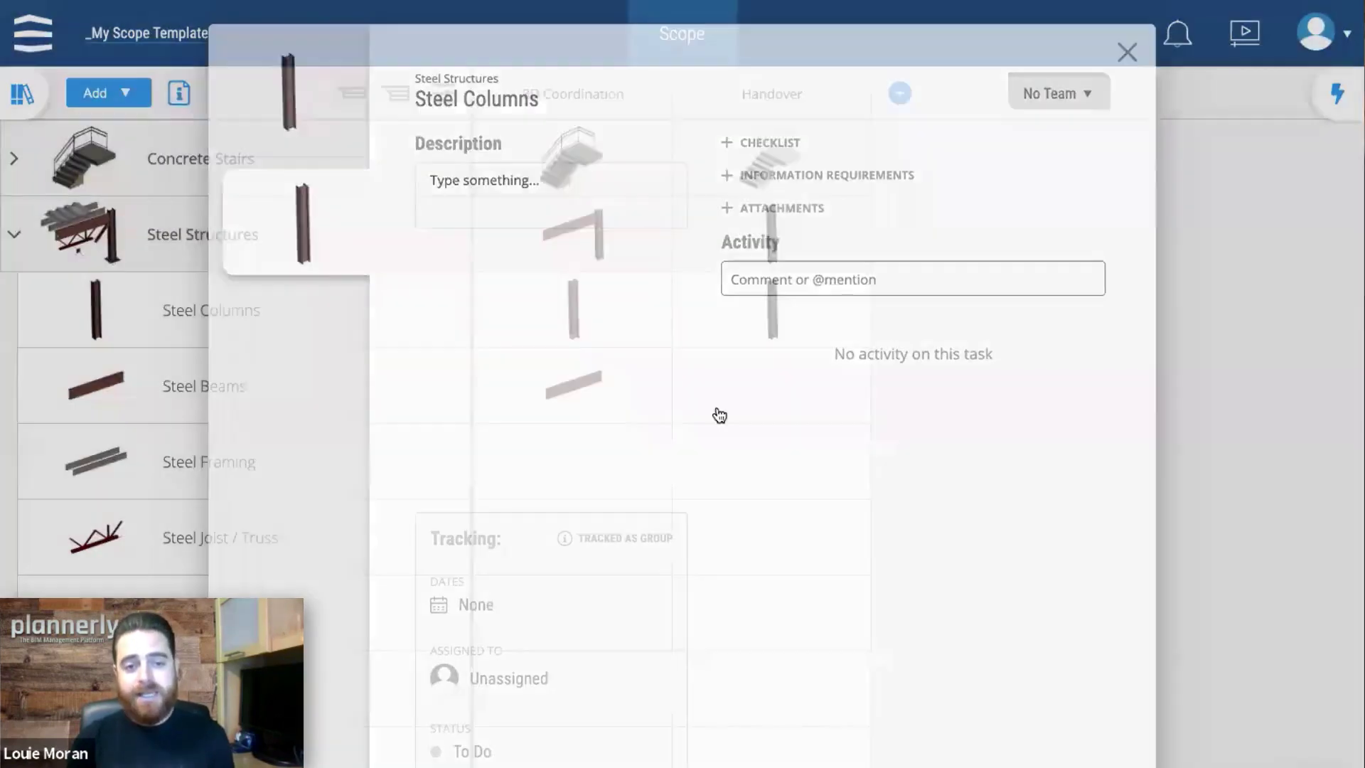
pyautogui.click(724, 423)
pyautogui.click(734, 469)
pyautogui.click(737, 562)
pyautogui.click(737, 625)
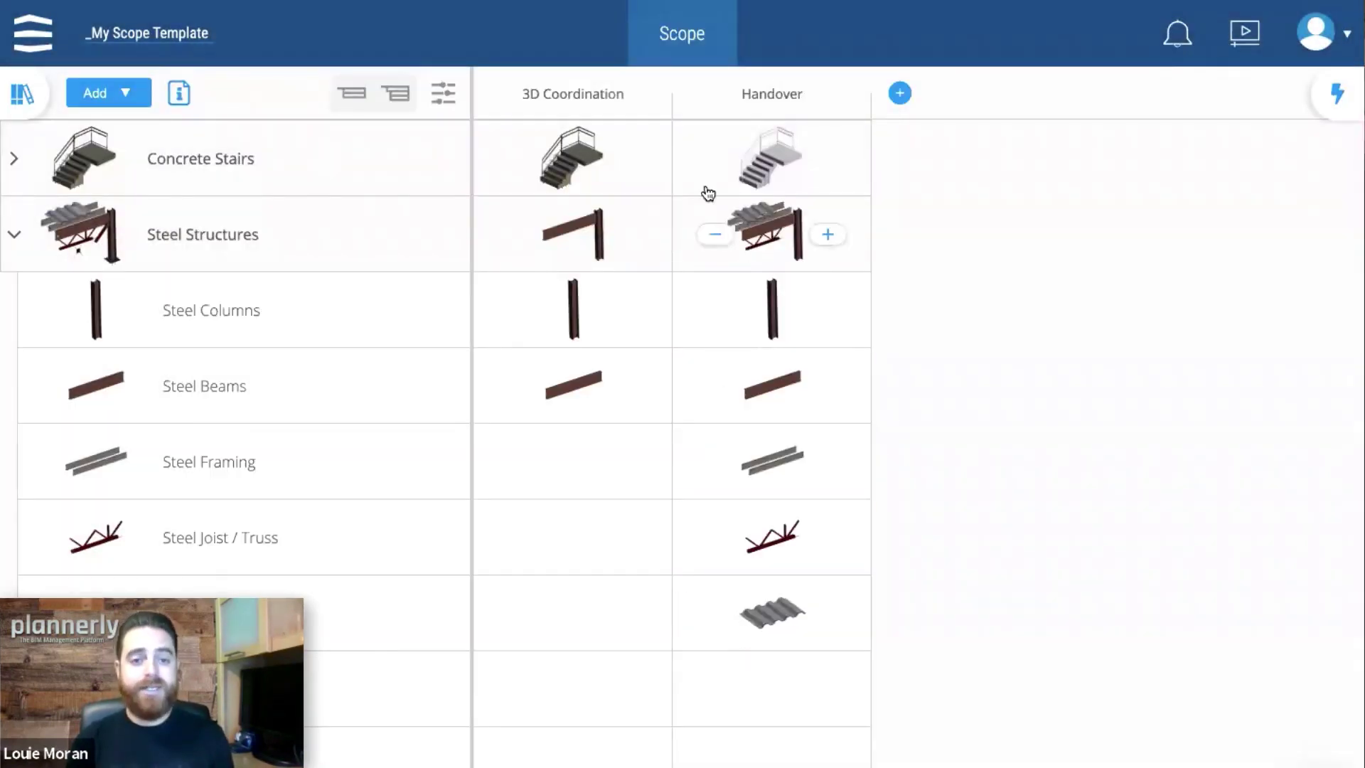
# Step: Expand the Concrete Stairs group, add Concrete Stairs and Concrete Stair Landings to 3D Coordination, and move the landings above Concrete Stair Railings
pyautogui.click(15, 159)
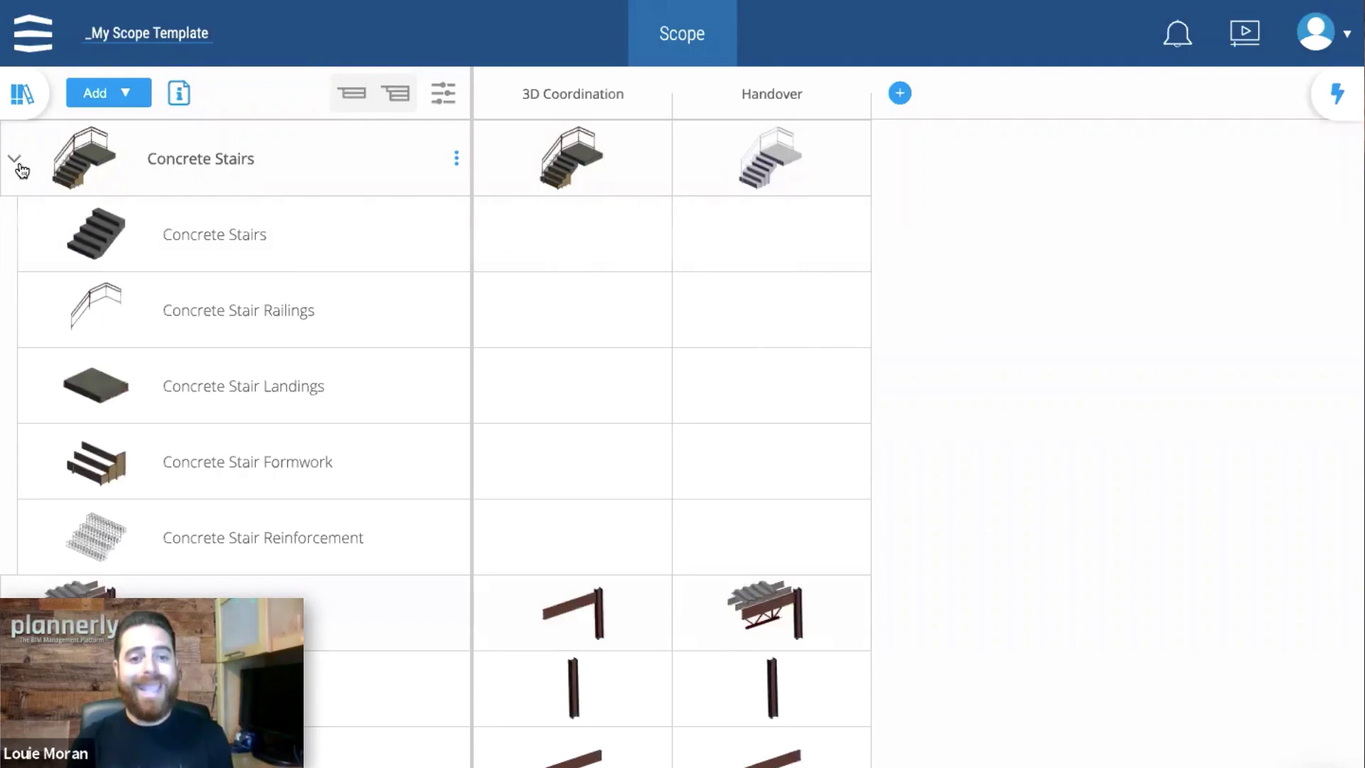
pyautogui.click(650, 245)
pyautogui.click(610, 392)
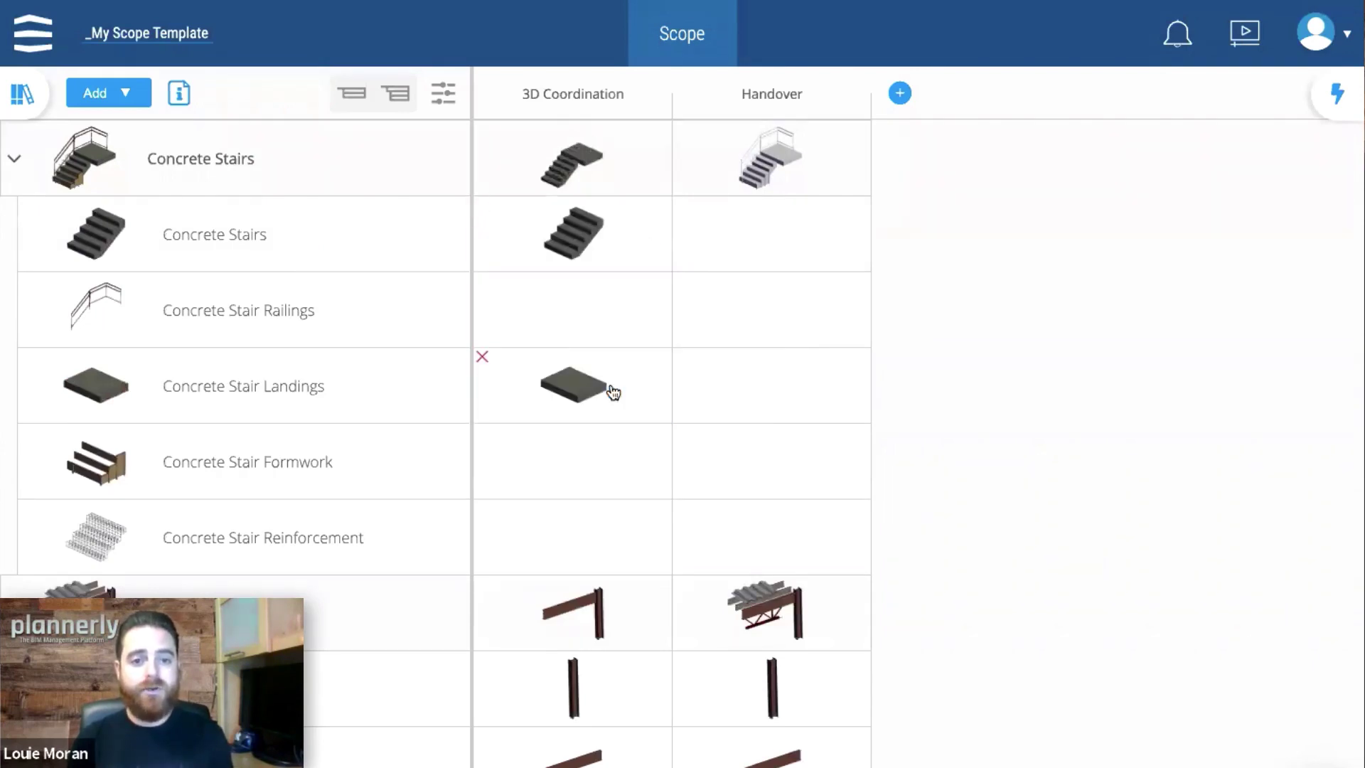
pyautogui.moveTo(204, 390); pyautogui.dragTo(213, 312)
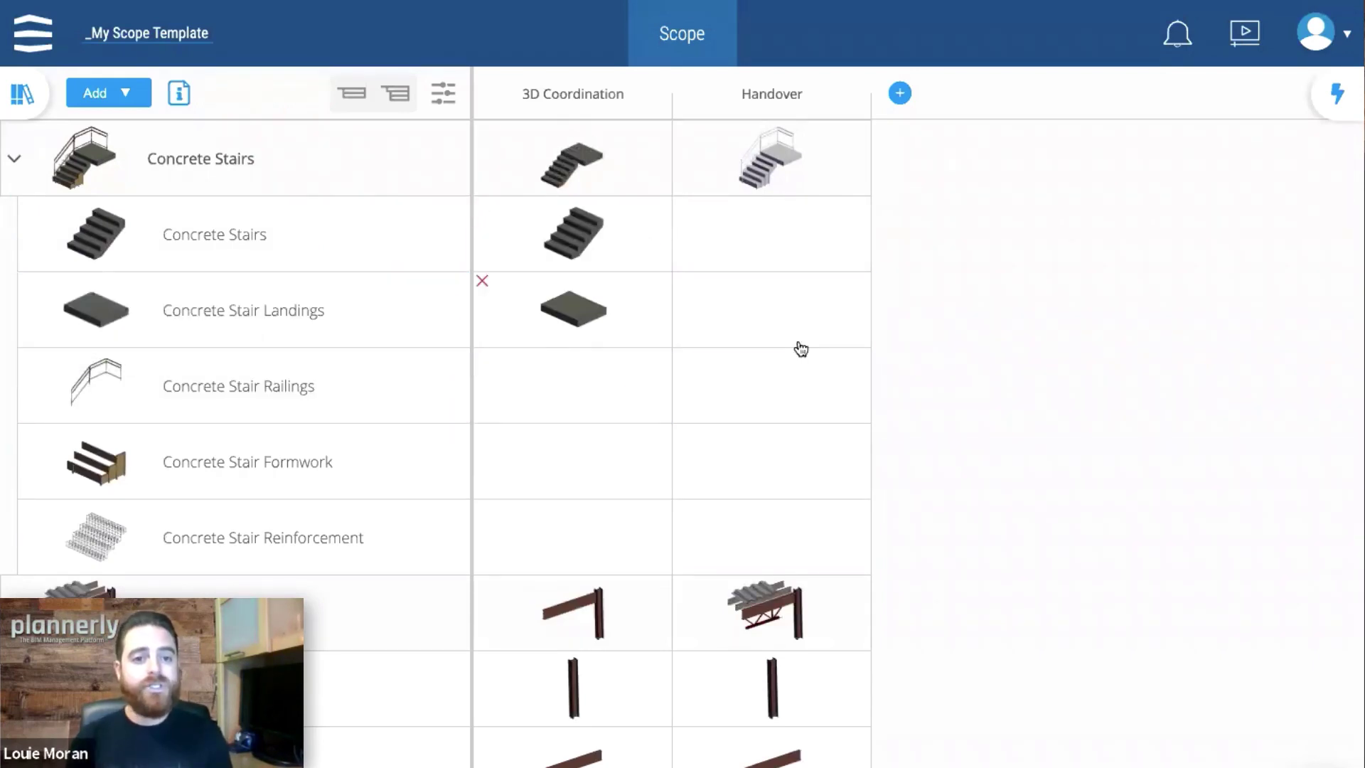
# Step: Add Concrete Stairs, Concrete Stair Landings and Concrete Stair Railings to the Handover milestone
pyautogui.click(791, 253)
pyautogui.click(792, 301)
pyautogui.click(790, 382)
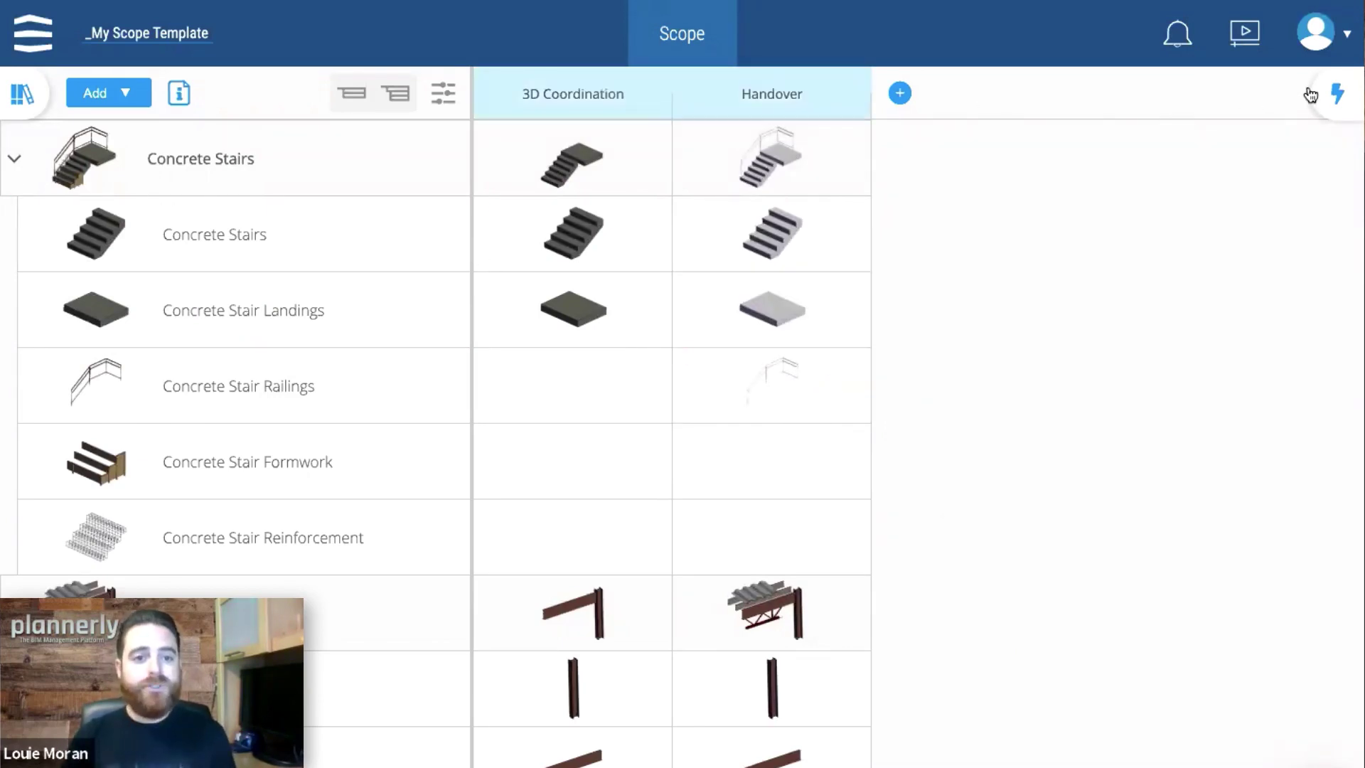
# Step: Assign Admin's Team to both groups at Handover and to Concrete Stair Landings at 3D Coordination, and collapse both groups
pyautogui.click(1331, 93)
pyautogui.click(1220, 495)
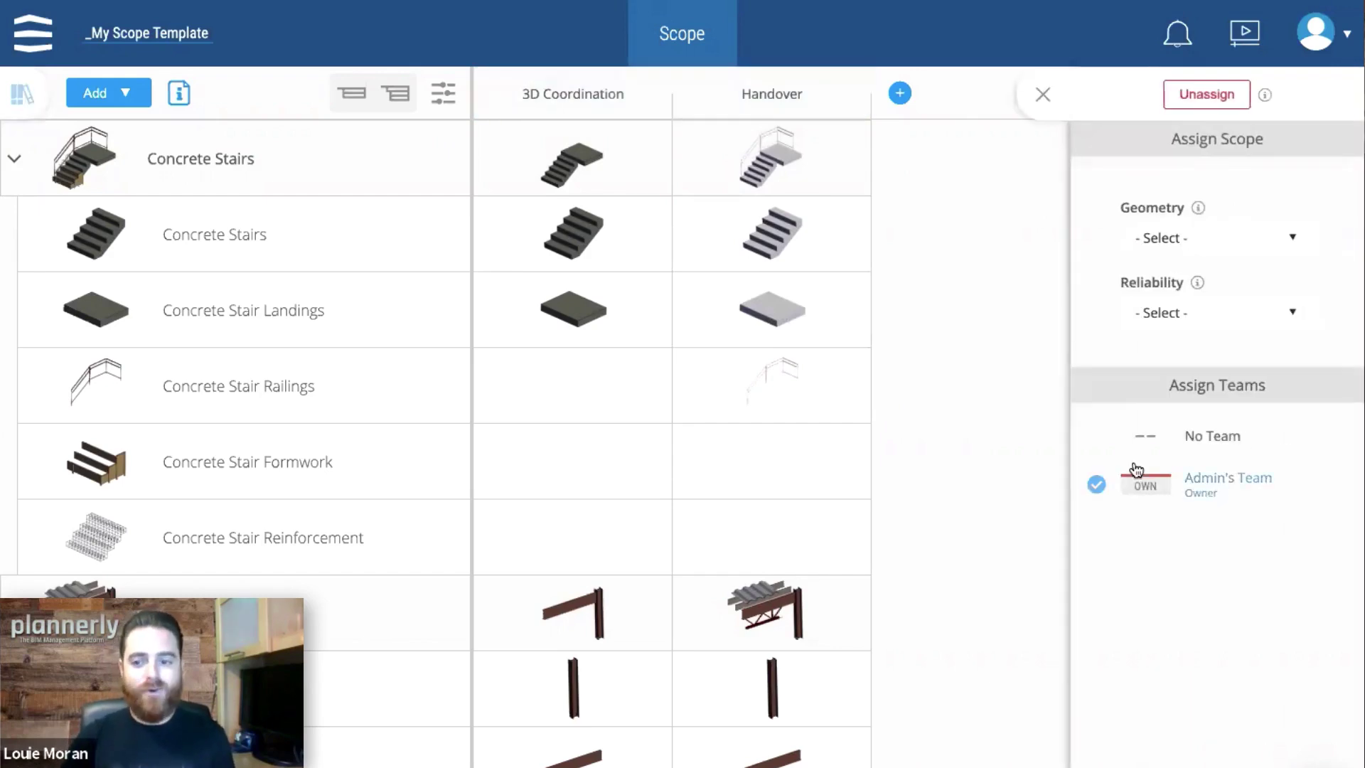
pyautogui.click(736, 186)
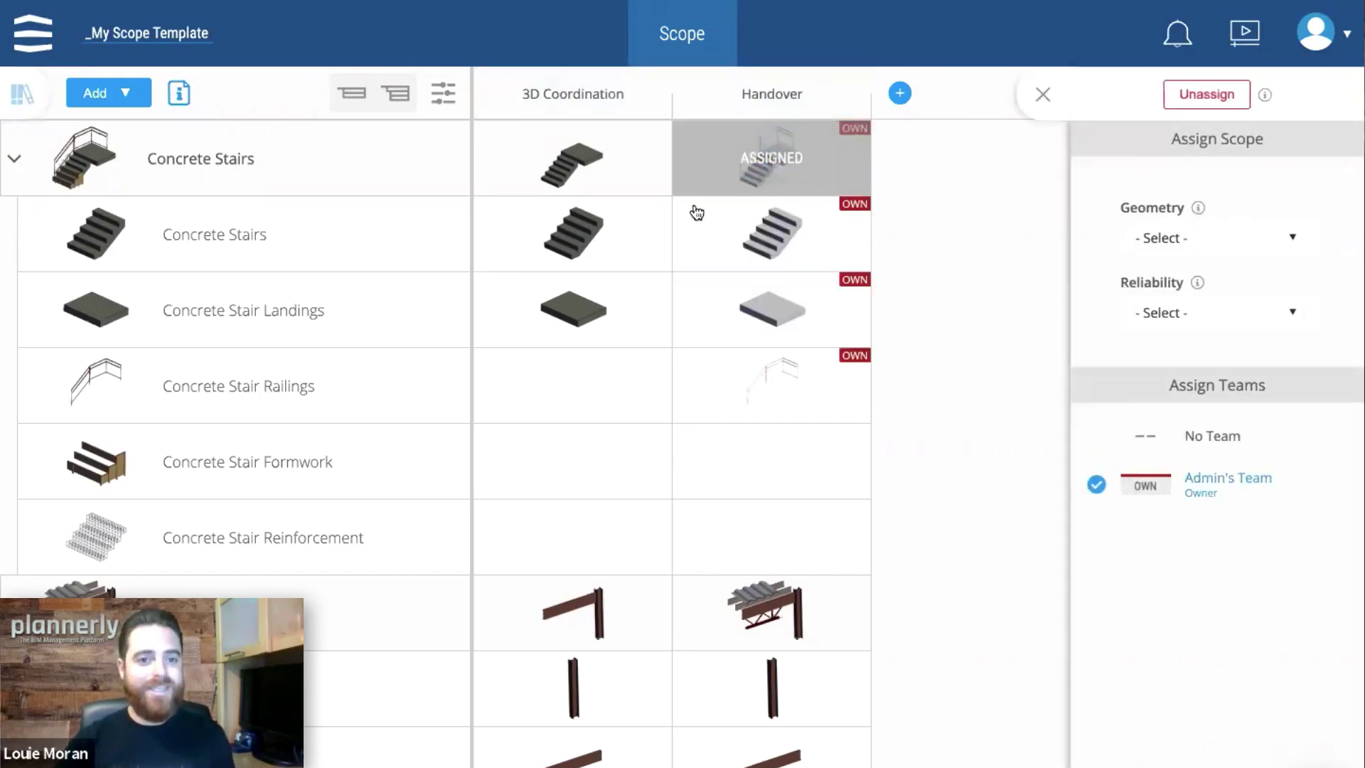
pyautogui.click(537, 299)
pyautogui.click(750, 680)
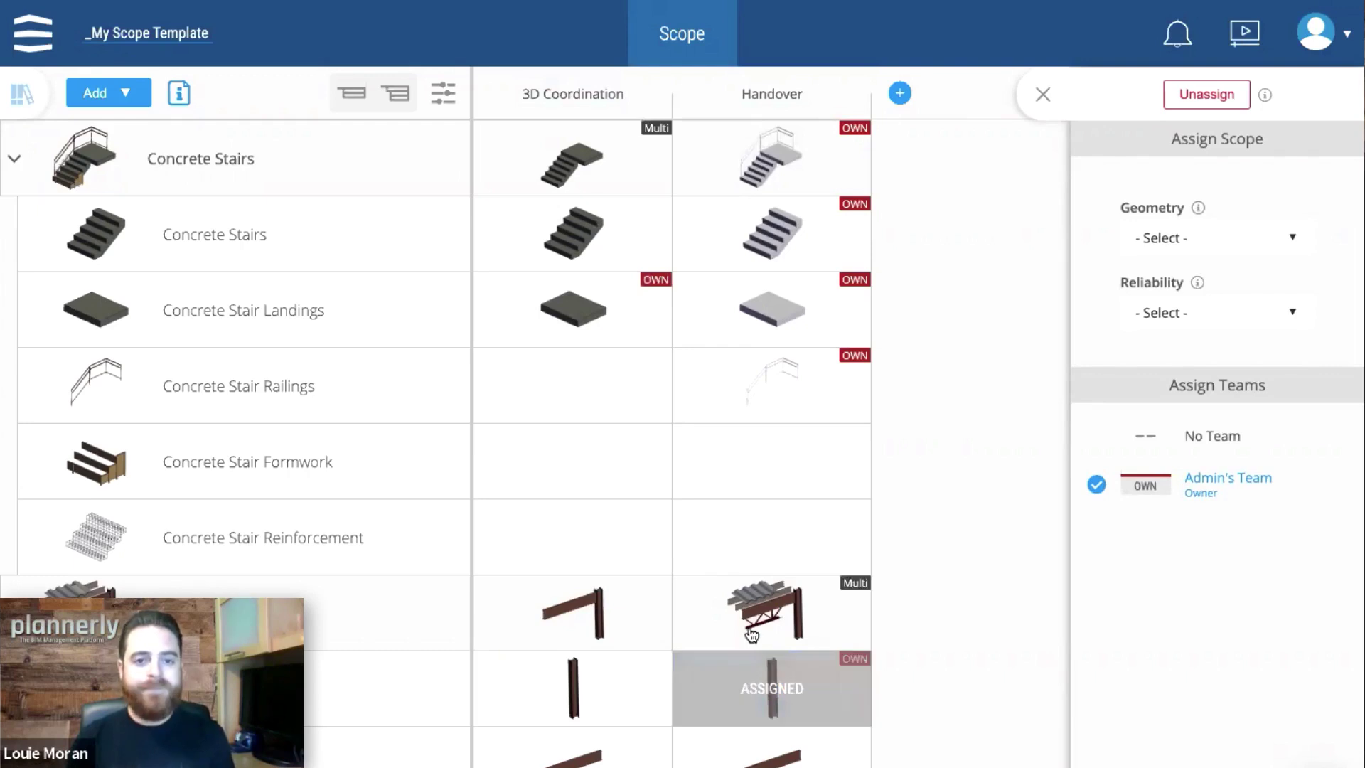
pyautogui.click(754, 615)
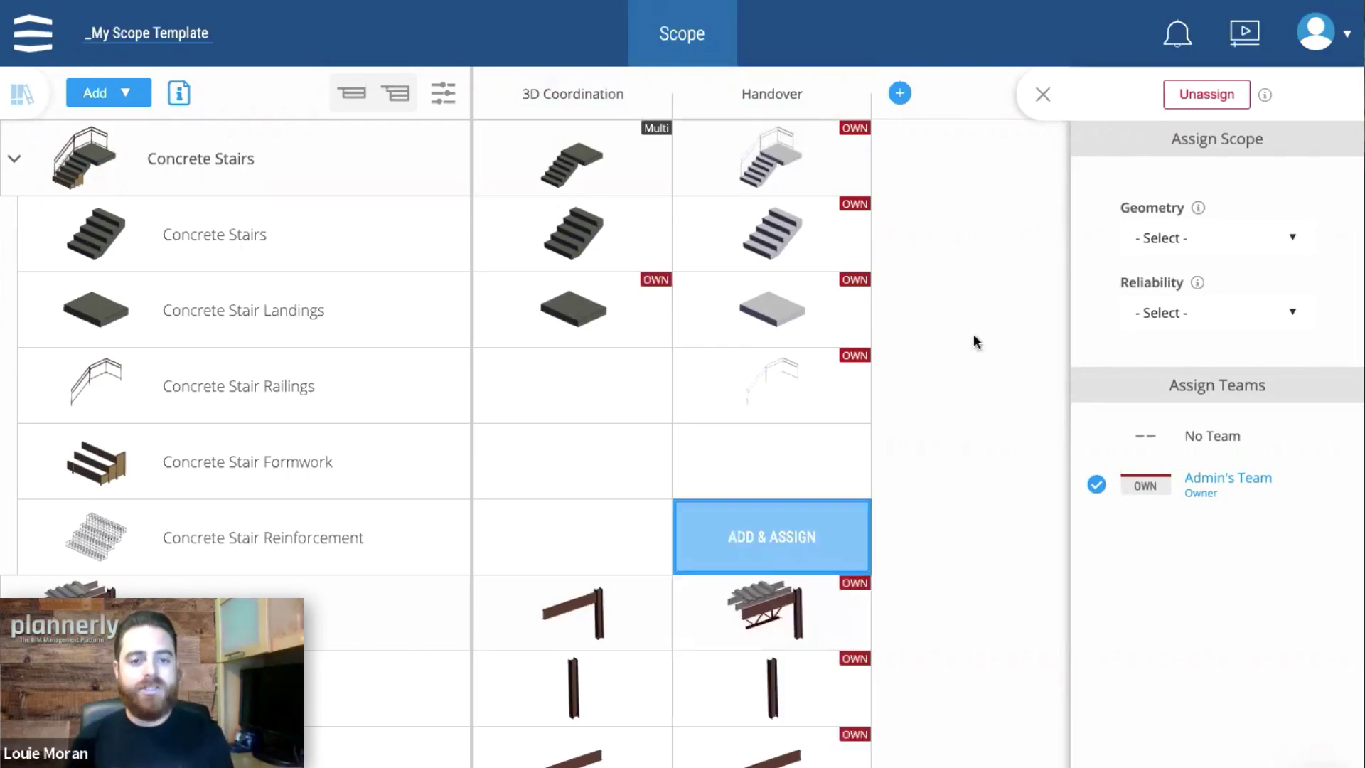
pyautogui.click(1043, 94)
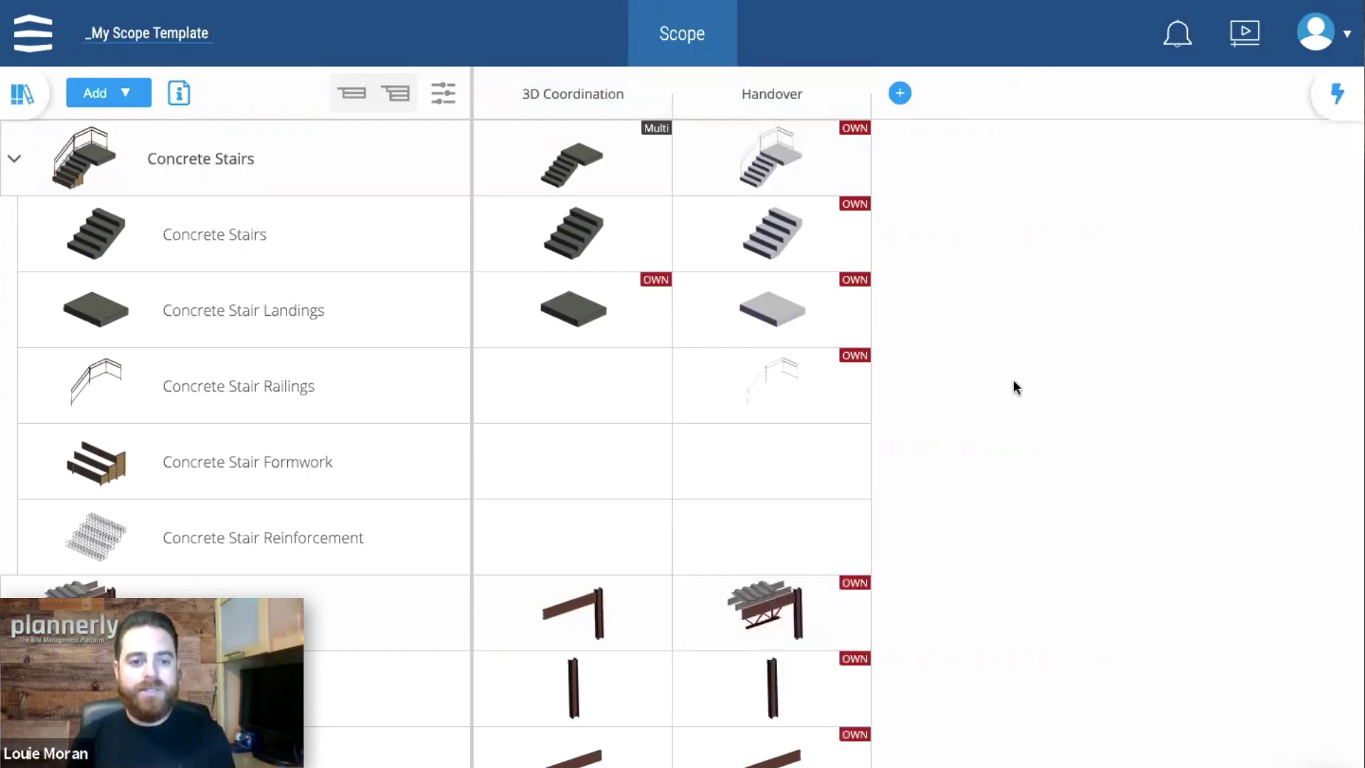
pyautogui.click(15, 159)
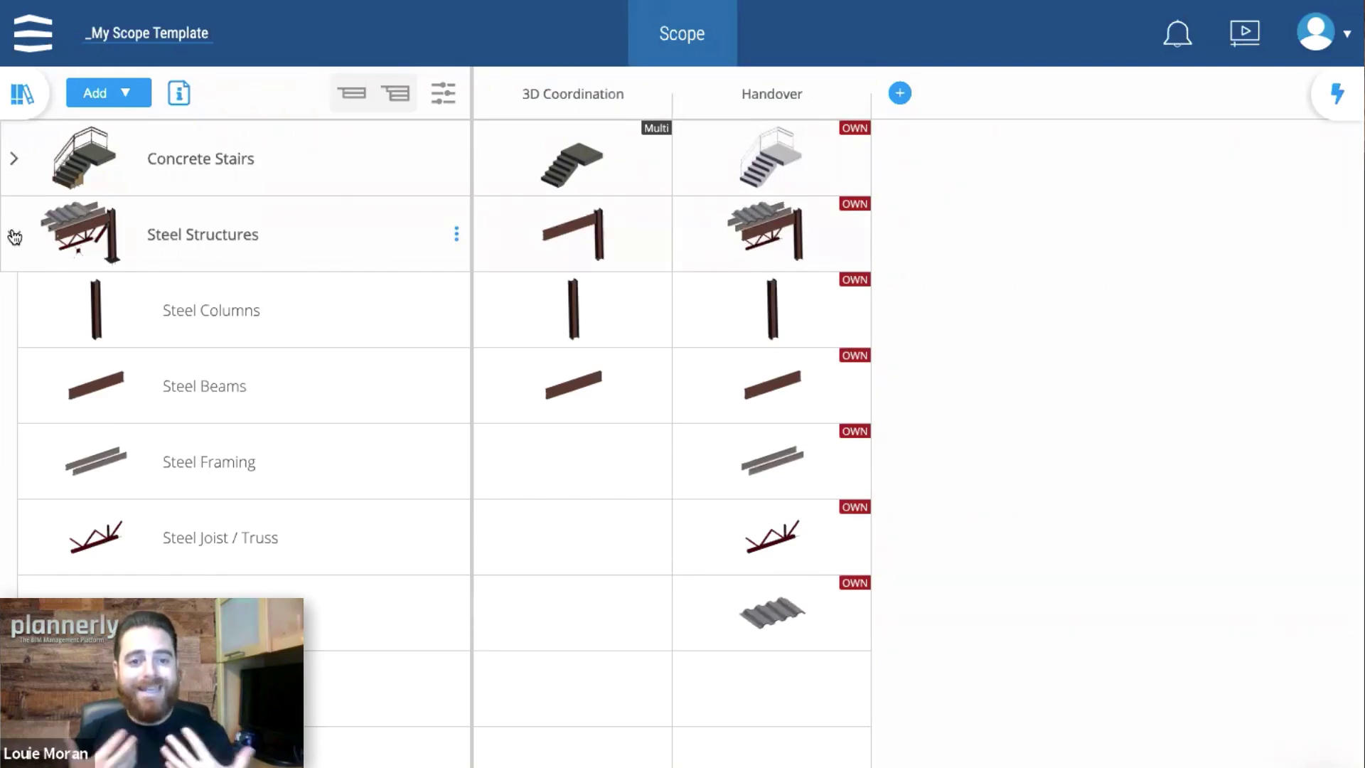
pyautogui.click(14, 236)
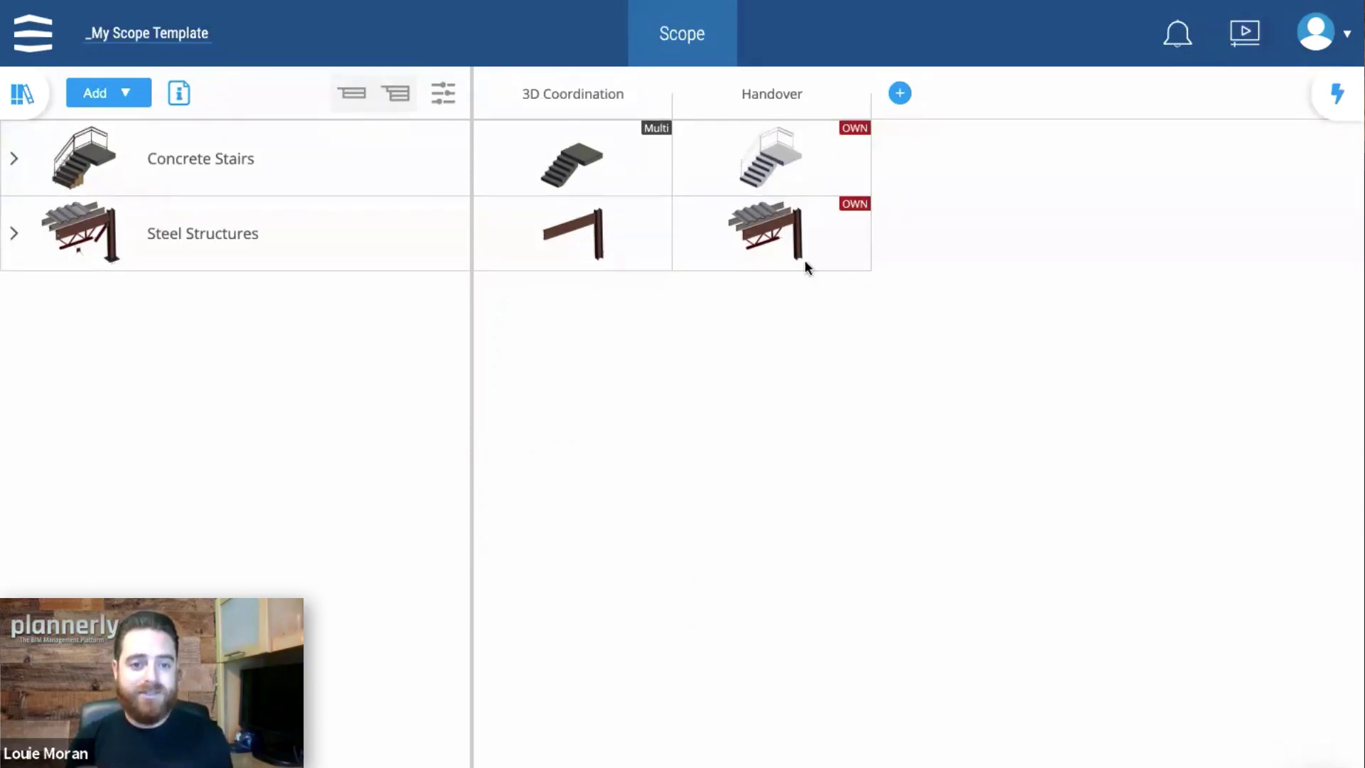
# Step: Add the checklist items "do this" and "and this" to Concrete Stairs at the Handover milestone and close its details
pyautogui.click(774, 160)
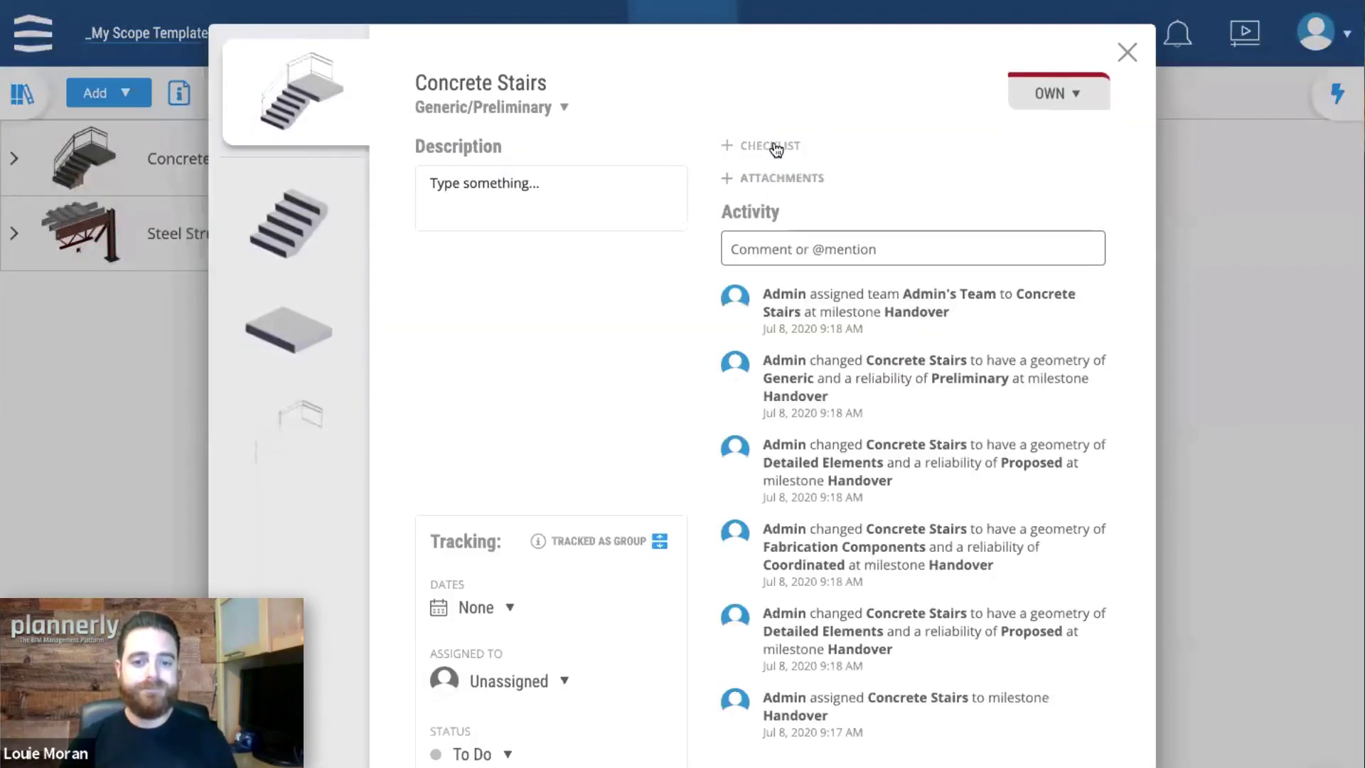
pyautogui.click(773, 145)
pyautogui.write('do th')
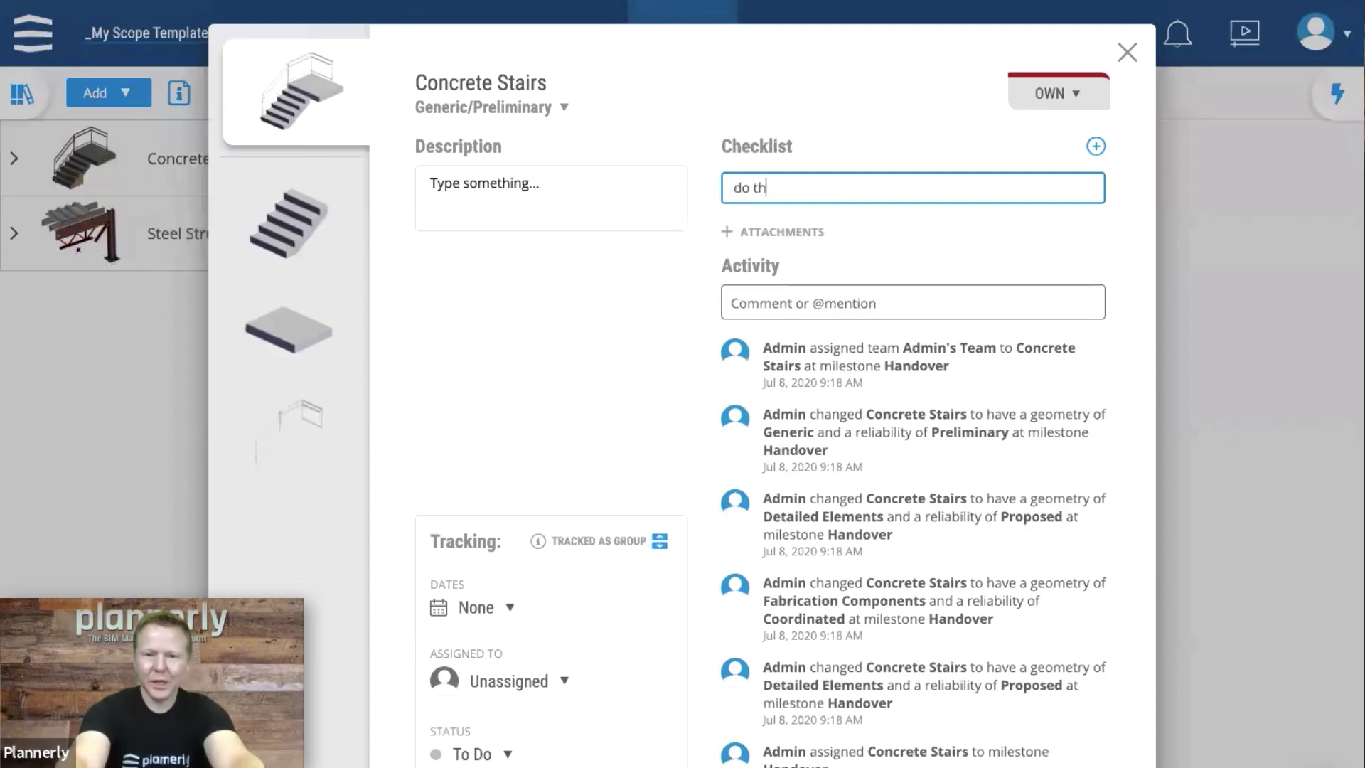
pyautogui.write('is')
pyautogui.press('Return')
pyautogui.write('and t')
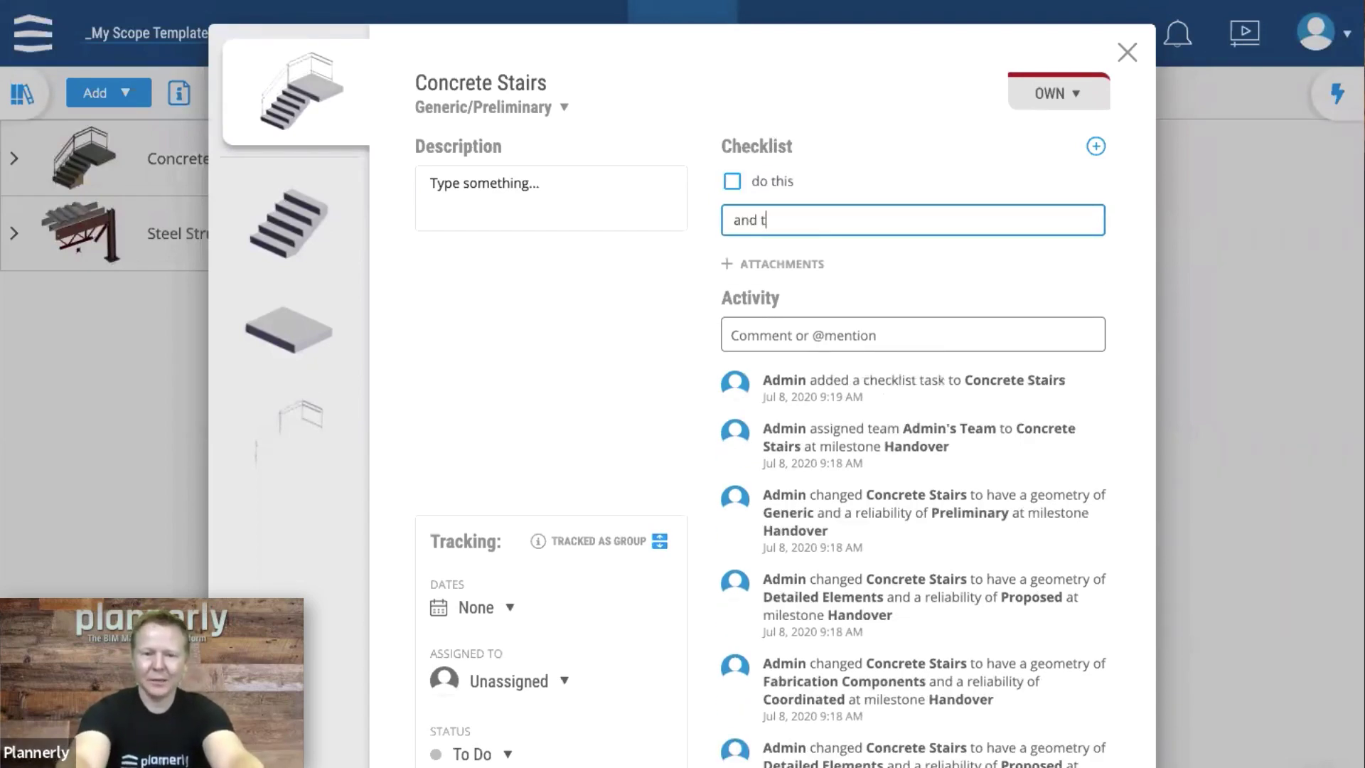
pyautogui.write('his')
pyautogui.press('Return')
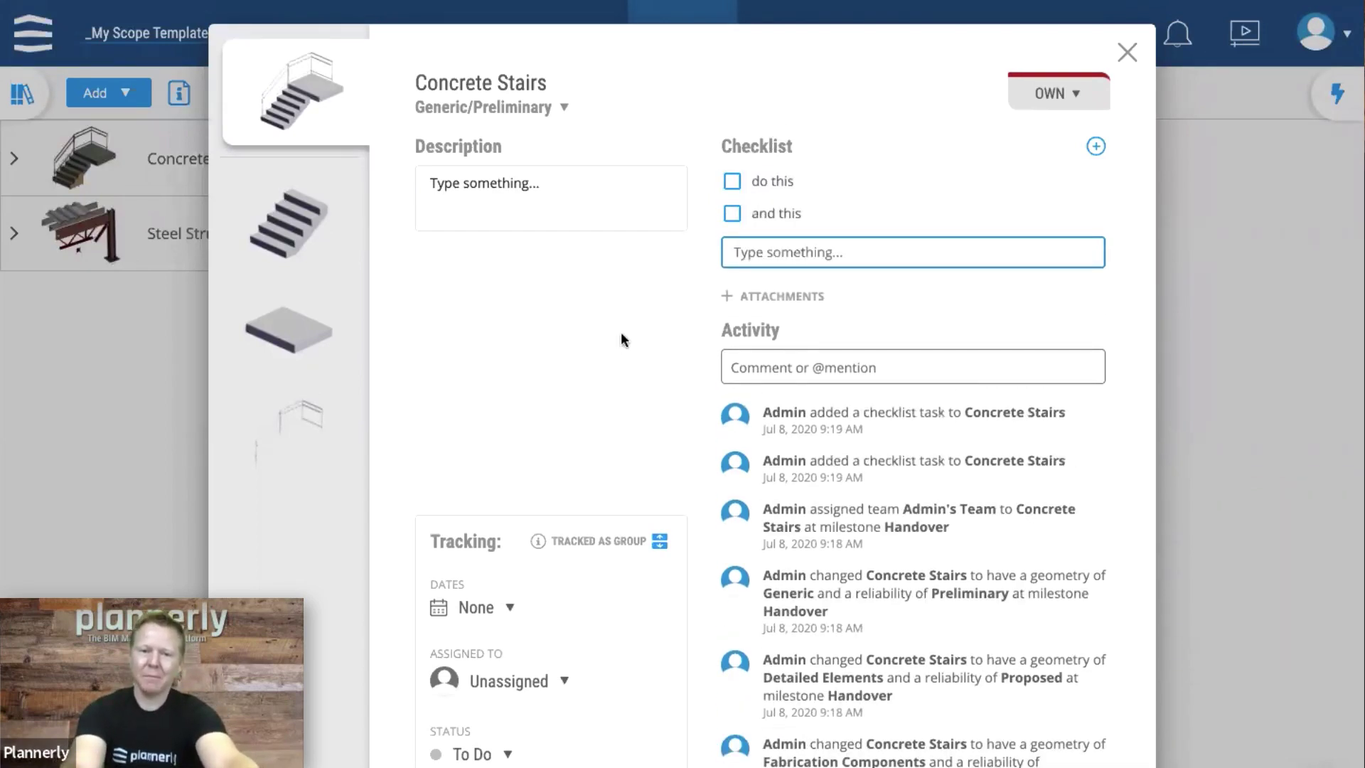
pyautogui.click(621, 332)
pyautogui.click(715, 96)
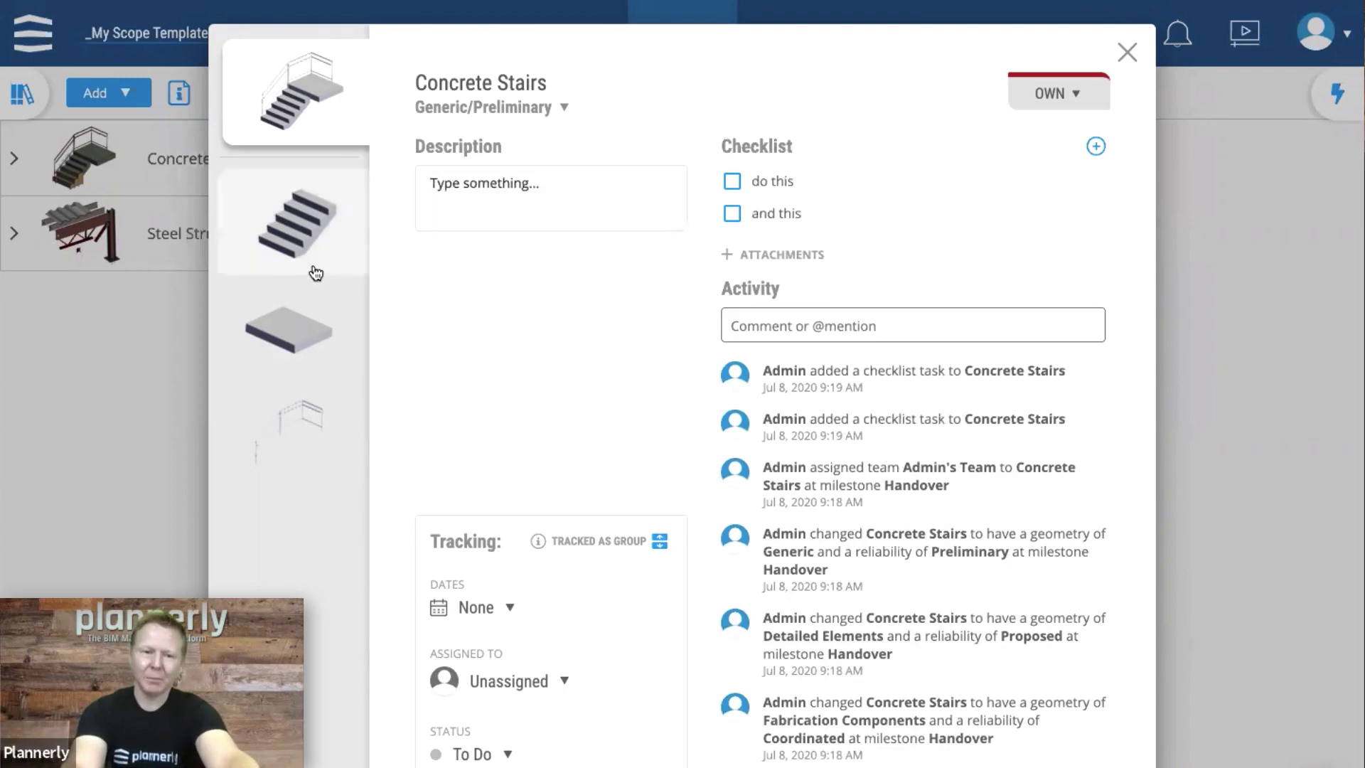
pyautogui.click(152, 382)
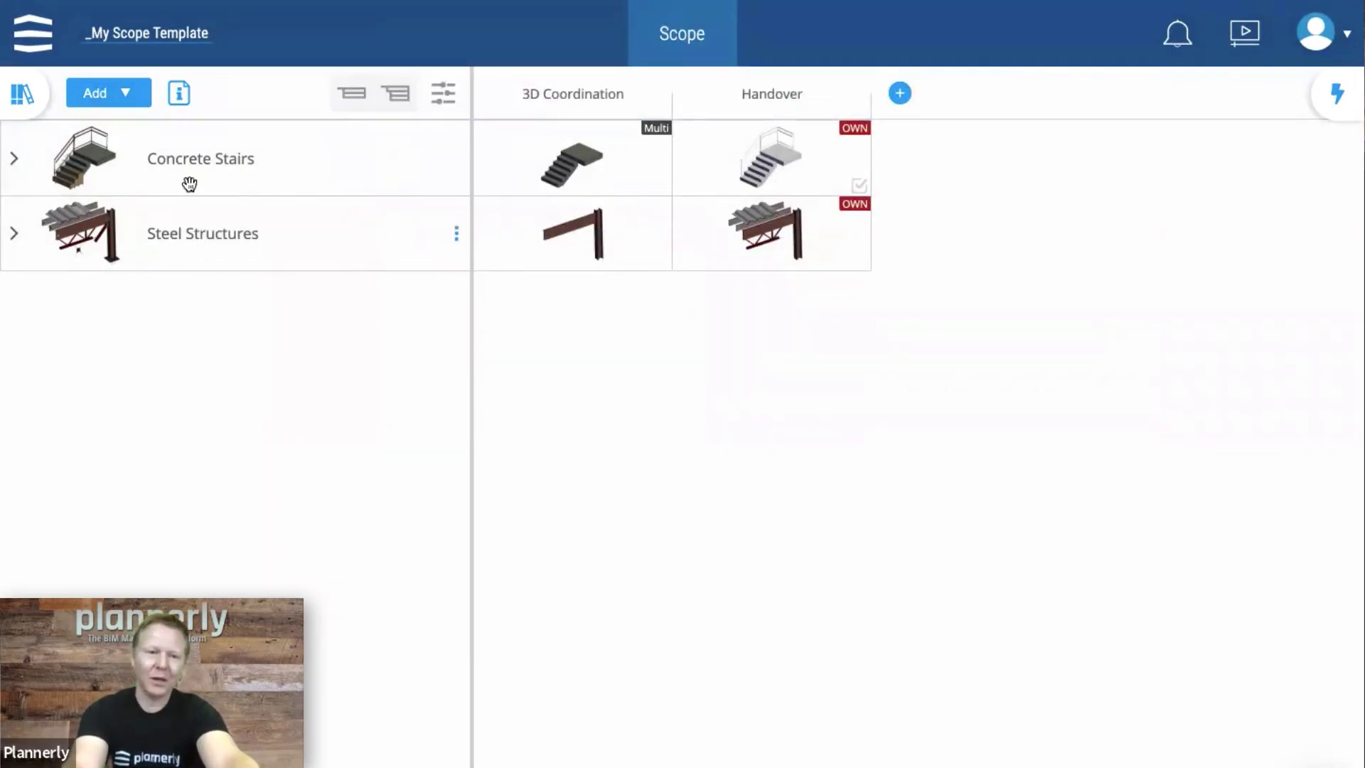
# Step: Return to the project overview and make _My Scope Template live
pyautogui.click(34, 35)
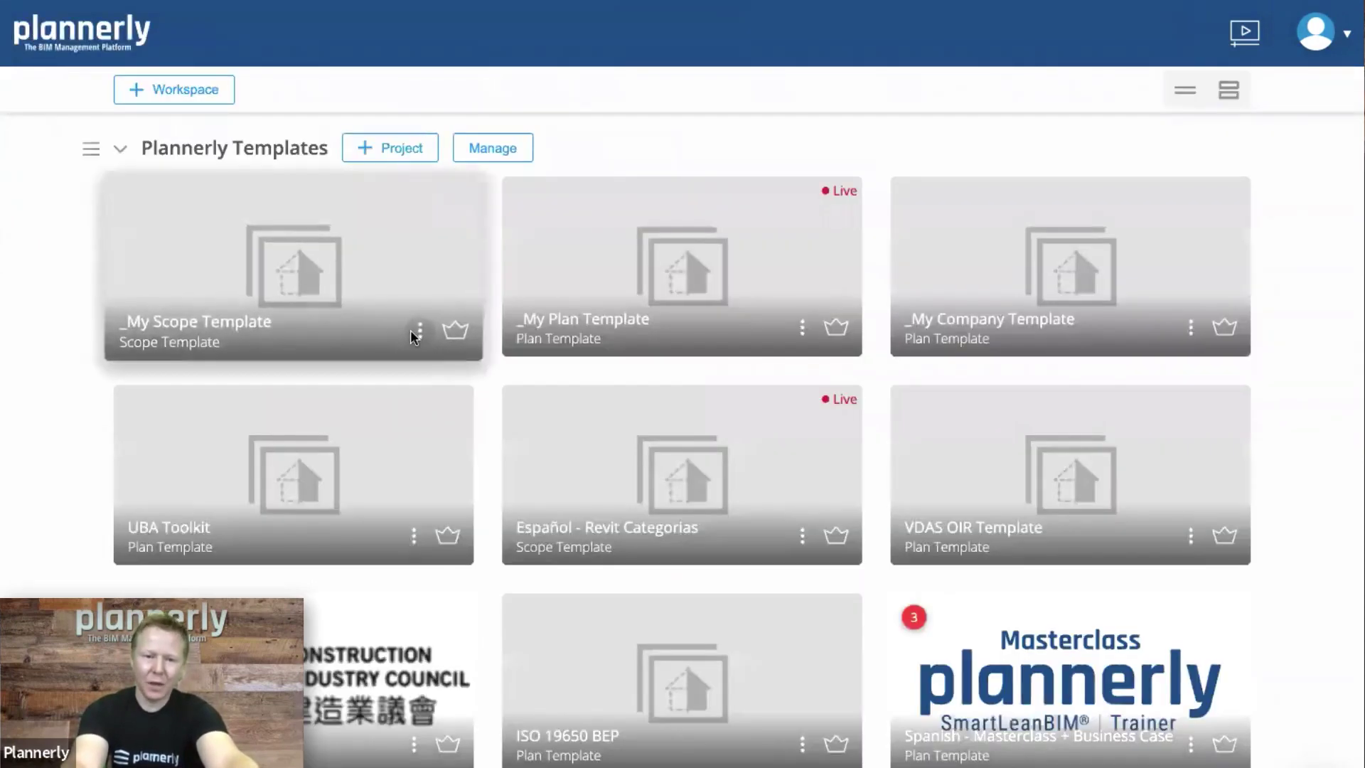
pyautogui.click(412, 328)
pyautogui.click(562, 376)
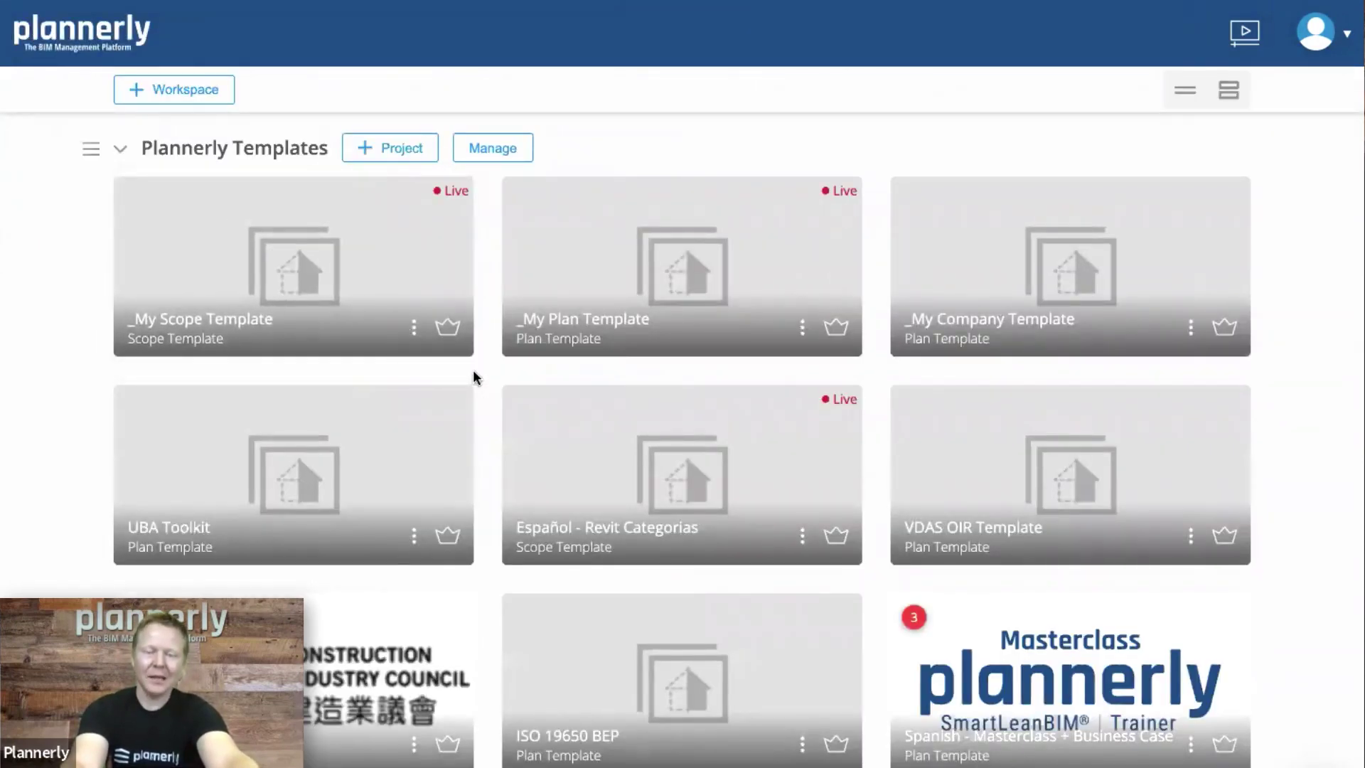
# Step: Switch to the My Project window, go to its Scope and load _My Scope Template in the library
pyautogui.hotkey('ctrl', 'Right')
pyautogui.hotkey('ctrl', 'Up')
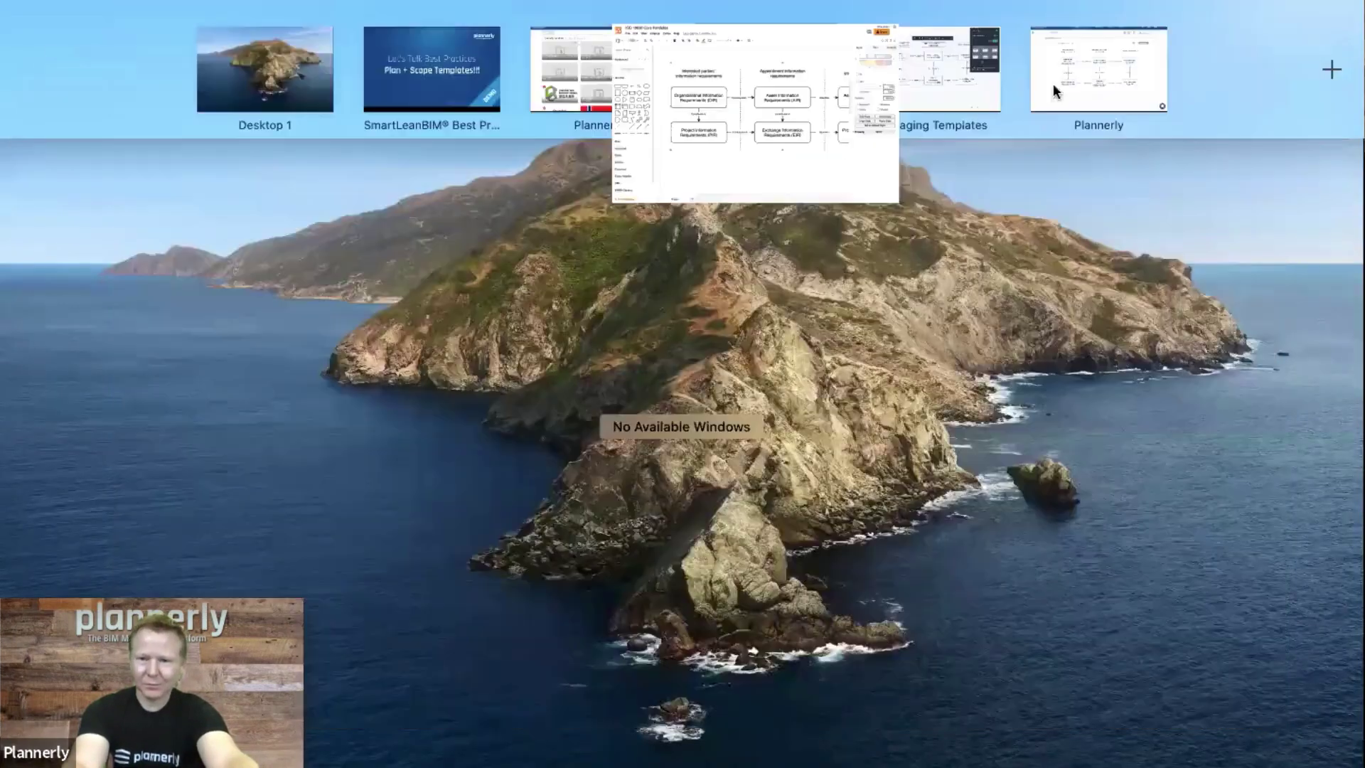
pyautogui.click(1052, 83)
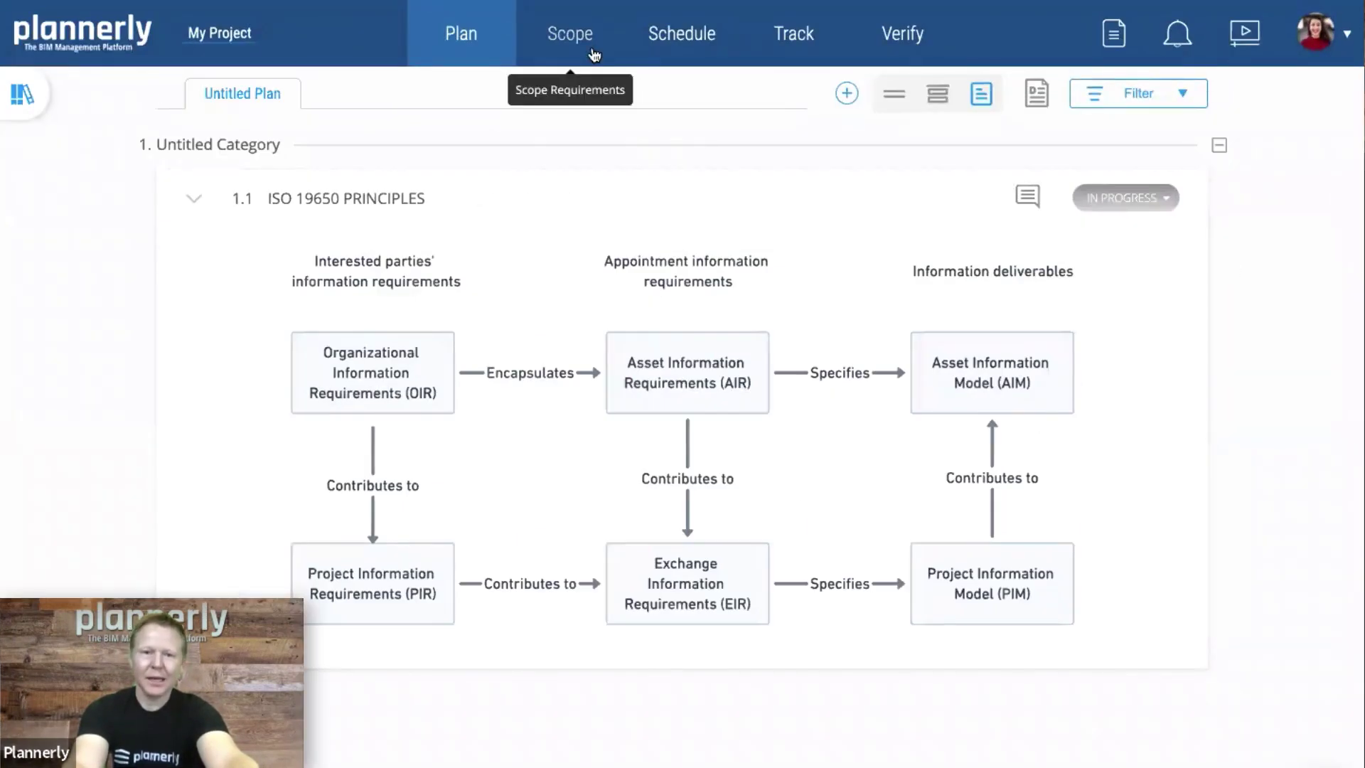
pyautogui.click(594, 55)
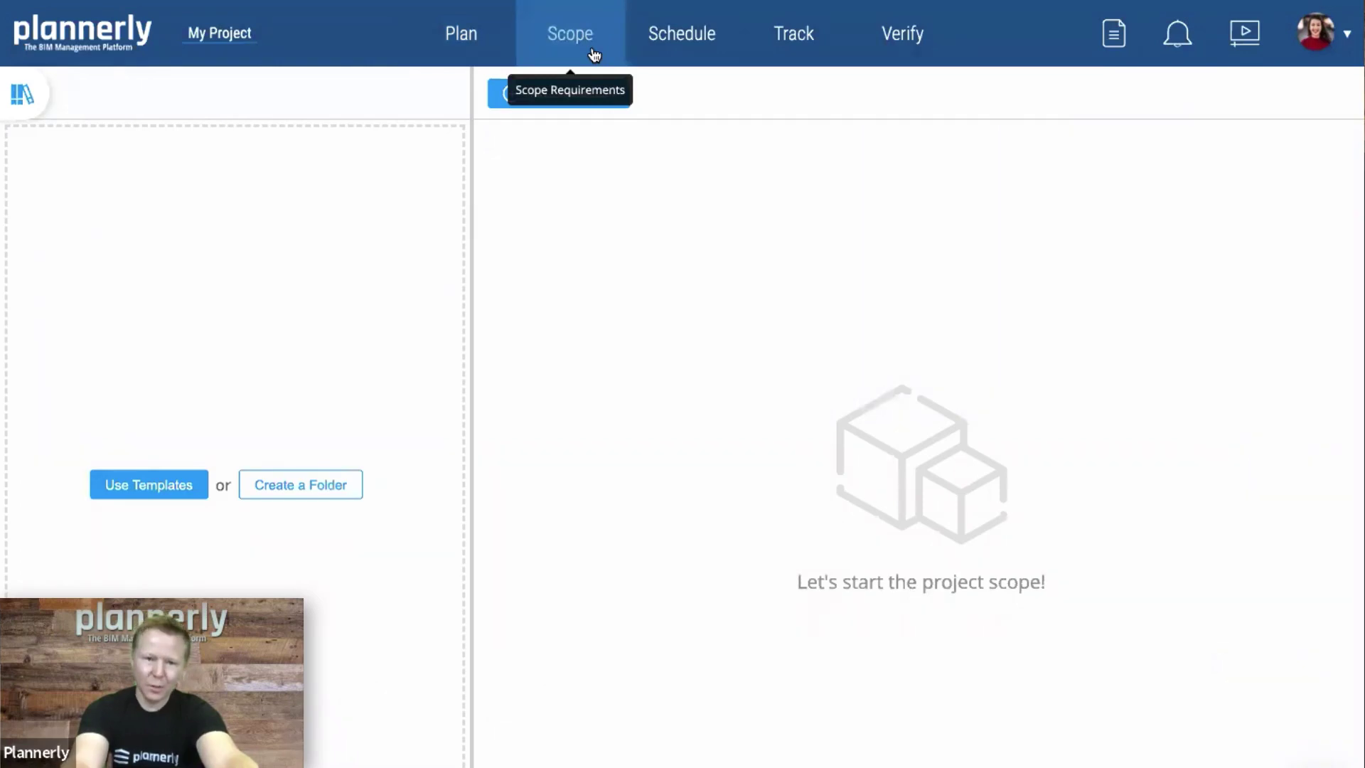
pyautogui.click(24, 97)
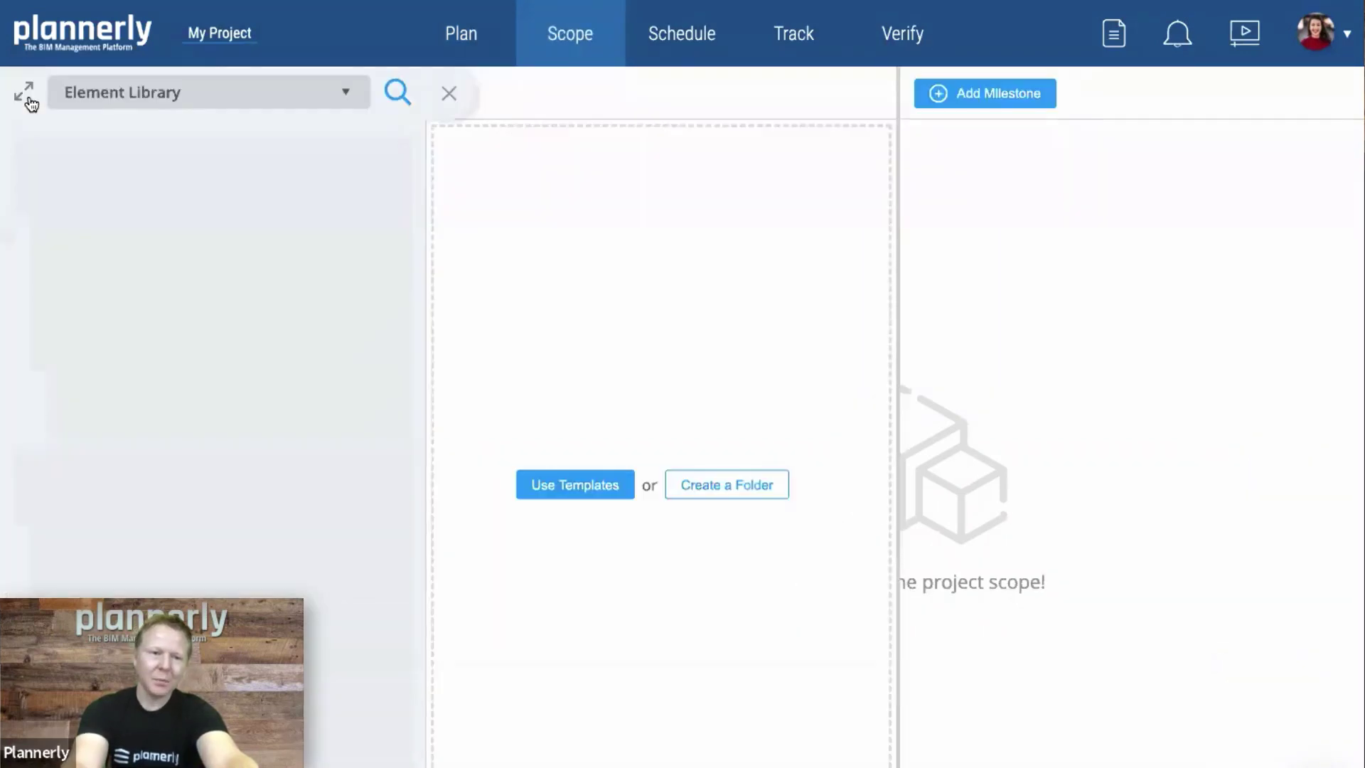
pyautogui.click(130, 100)
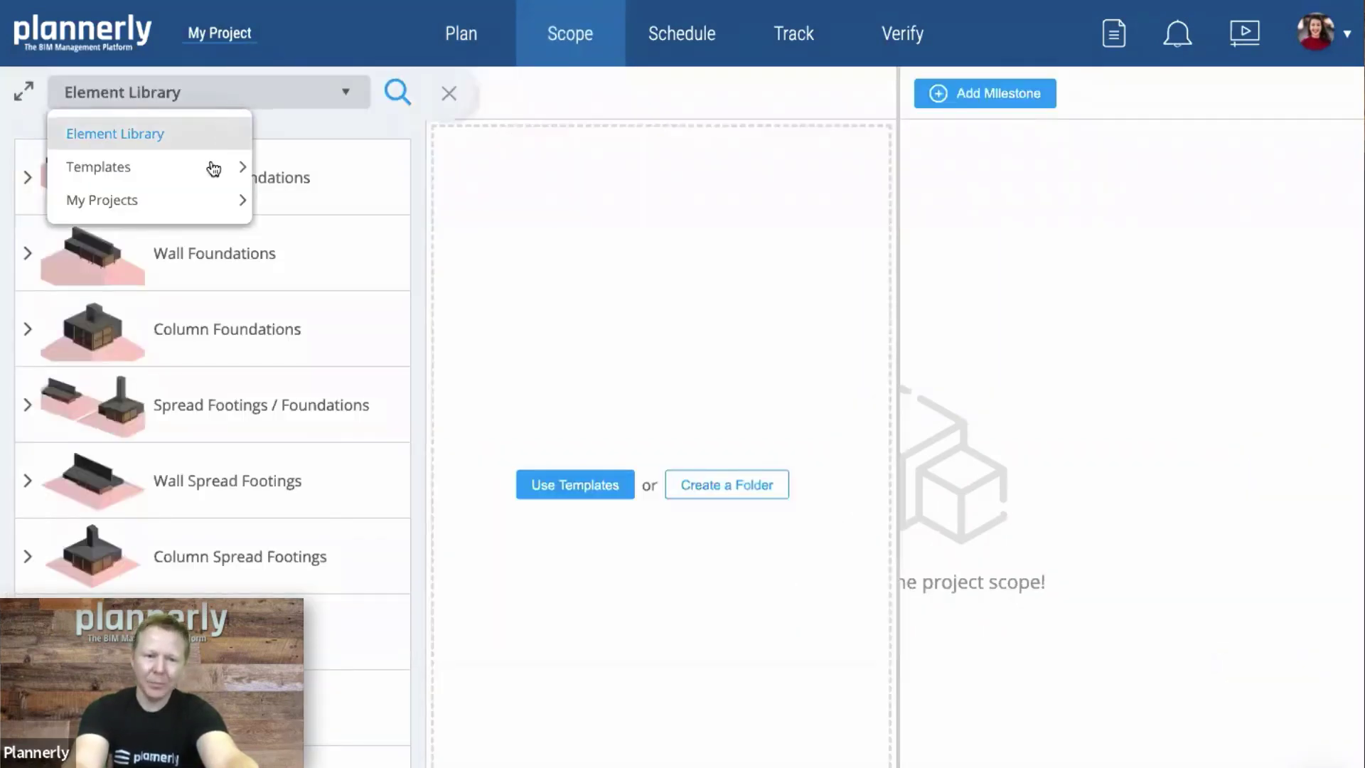
pyautogui.moveTo(243, 171)
pyautogui.click(319, 182)
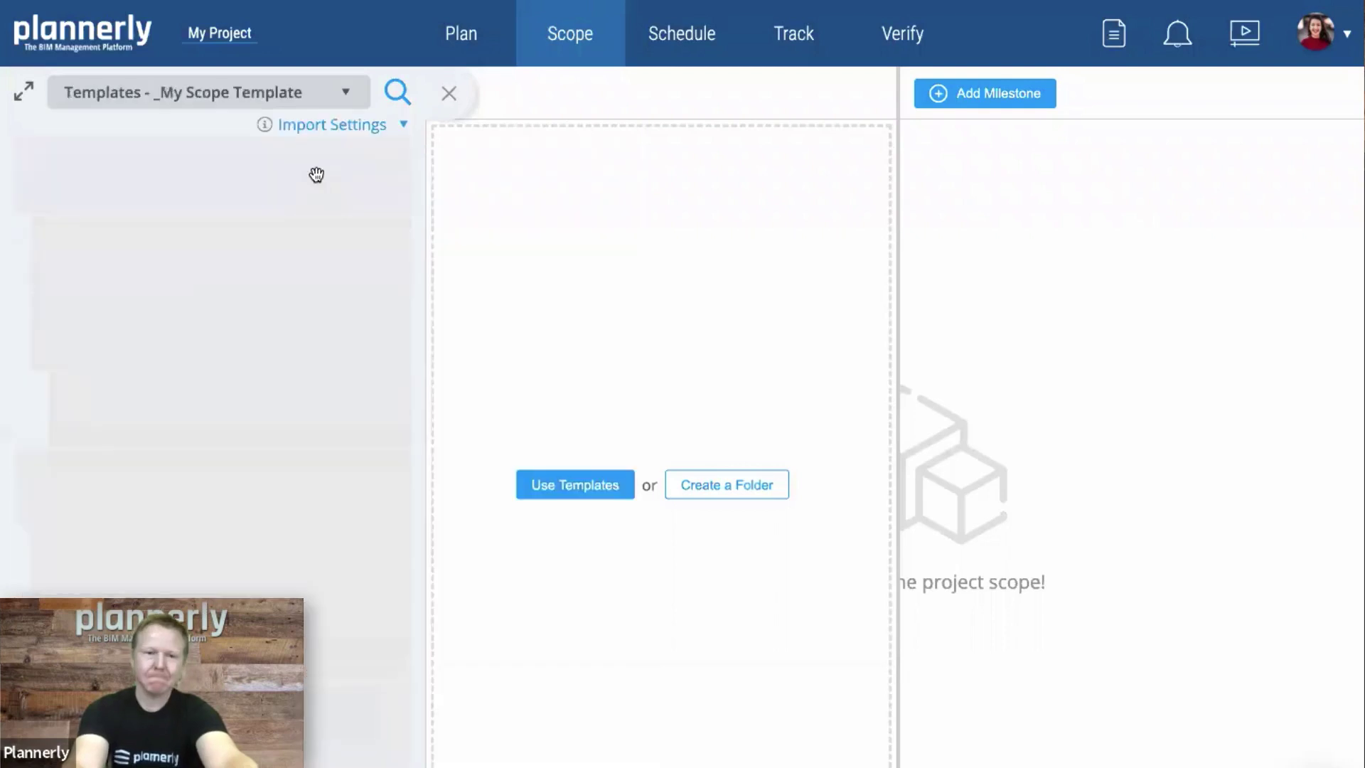
# Step: Include the 3D Coordination and Handover milestones in the import settings and import Concrete Stairs from the template into the project scope
pyautogui.click(362, 128)
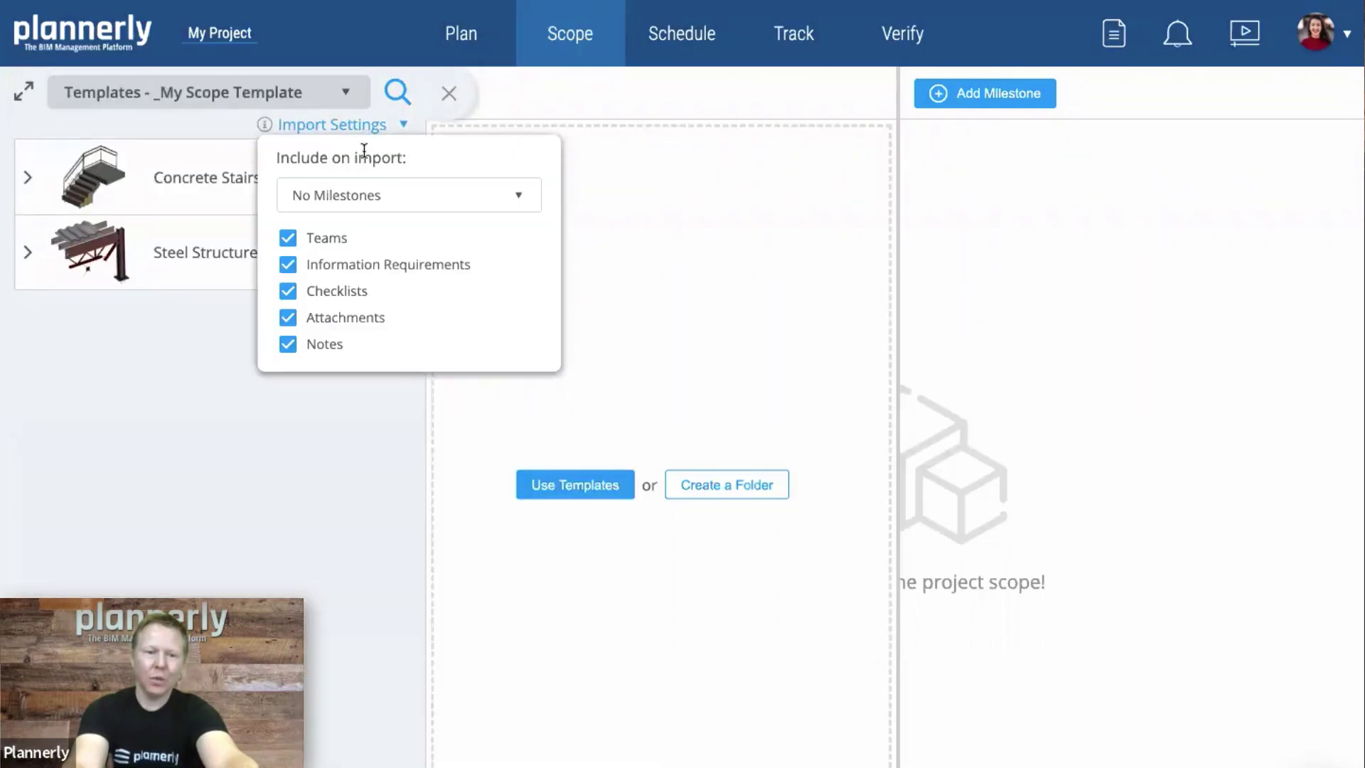
pyautogui.click(387, 191)
pyautogui.click(391, 219)
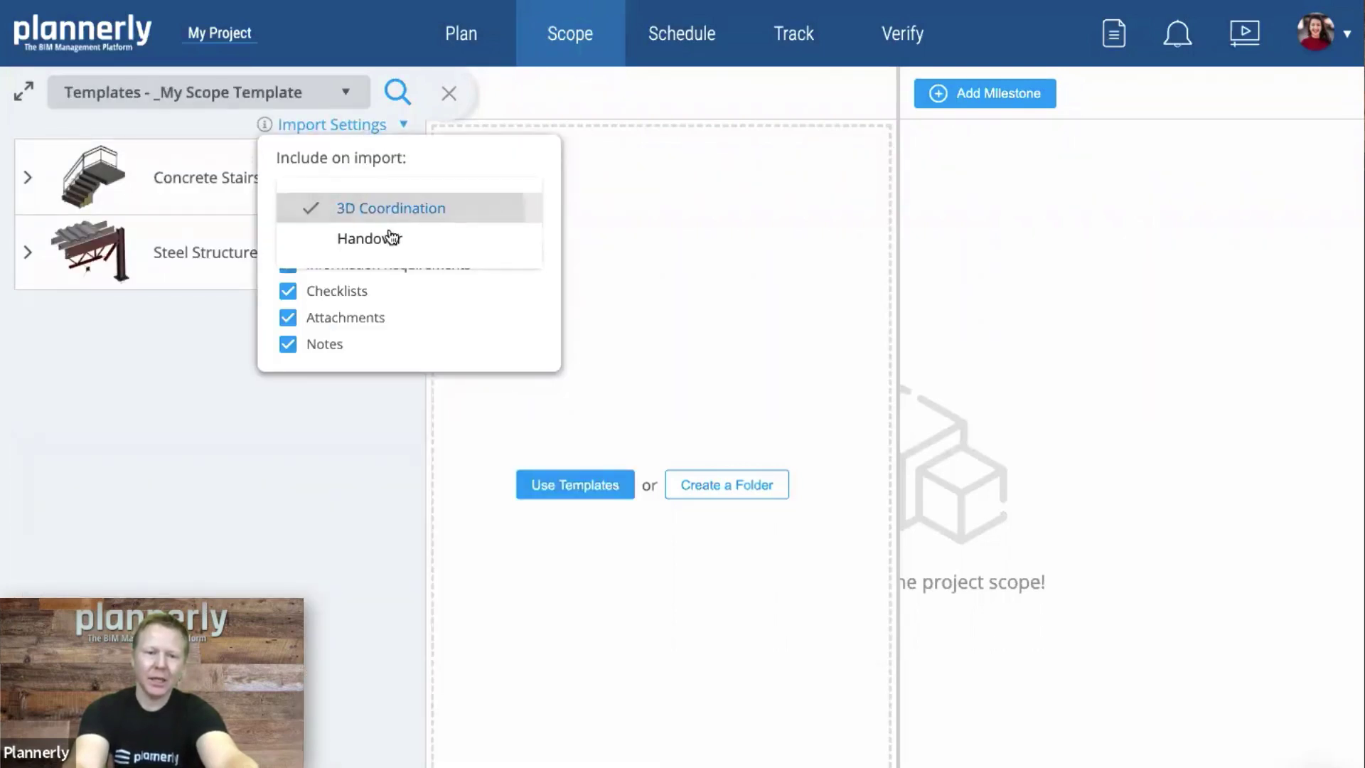
pyautogui.click(390, 237)
pyautogui.click(411, 362)
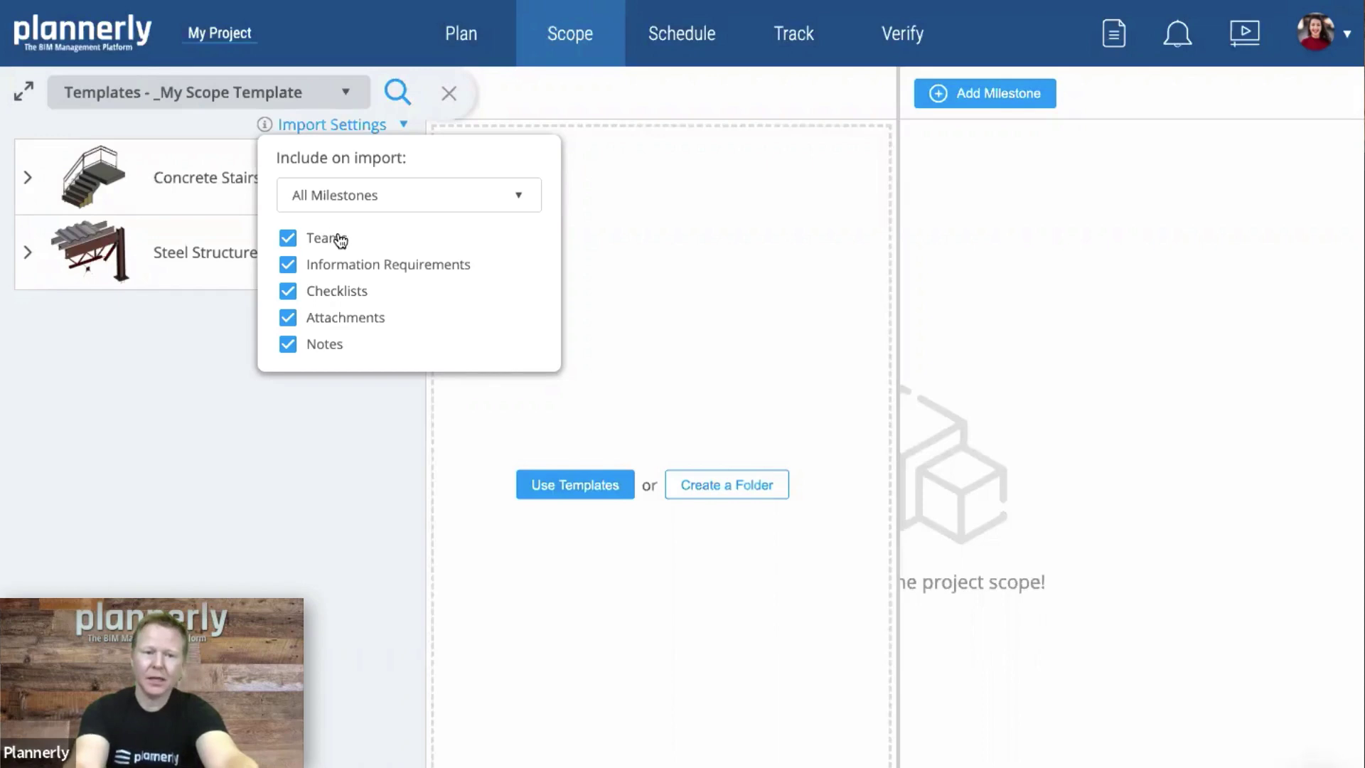
pyautogui.click(189, 307)
pyautogui.moveTo(157, 165); pyautogui.dragTo(565, 169)
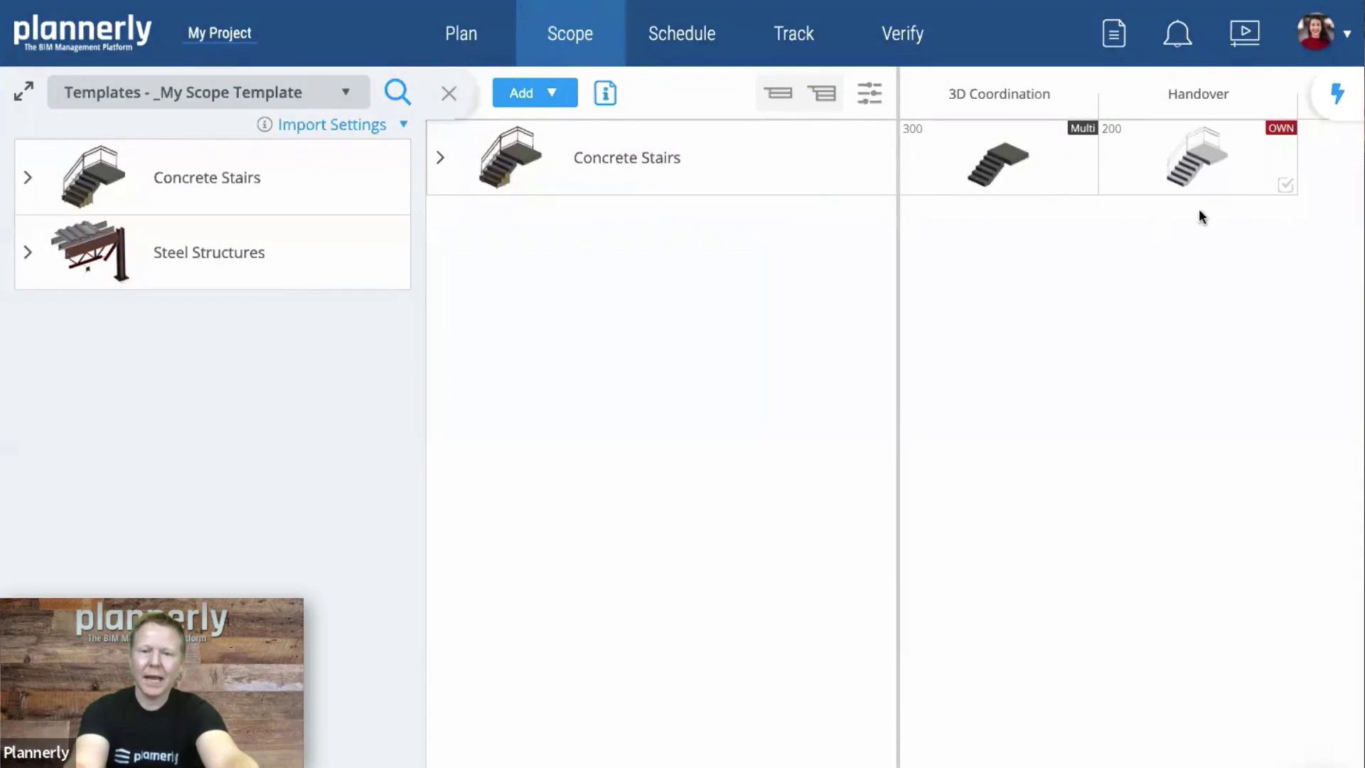
pyautogui.moveTo(1181, 140)
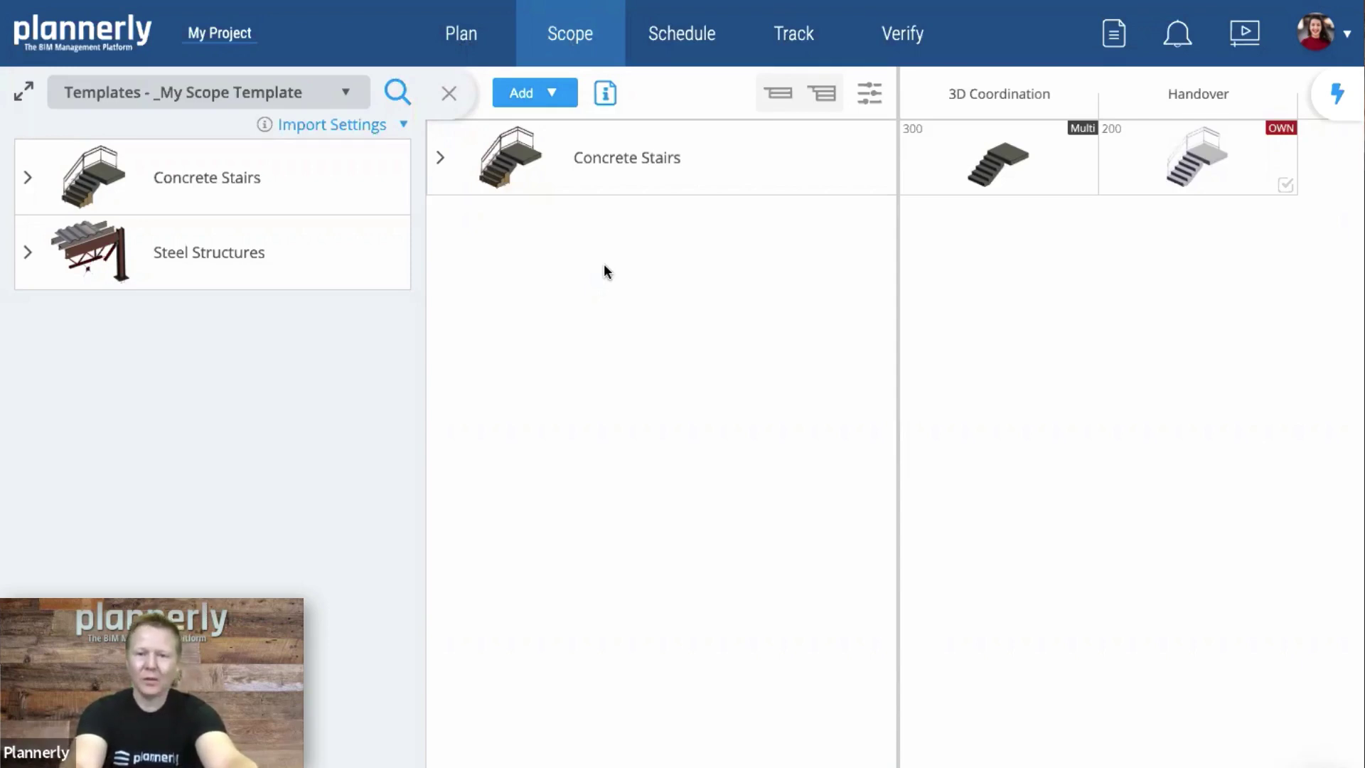
# Step: Leave My Project, switch back to the Plannerly Templates workspace and open _My Plan Template with Admin's Team expanded
pyautogui.click(107, 30)
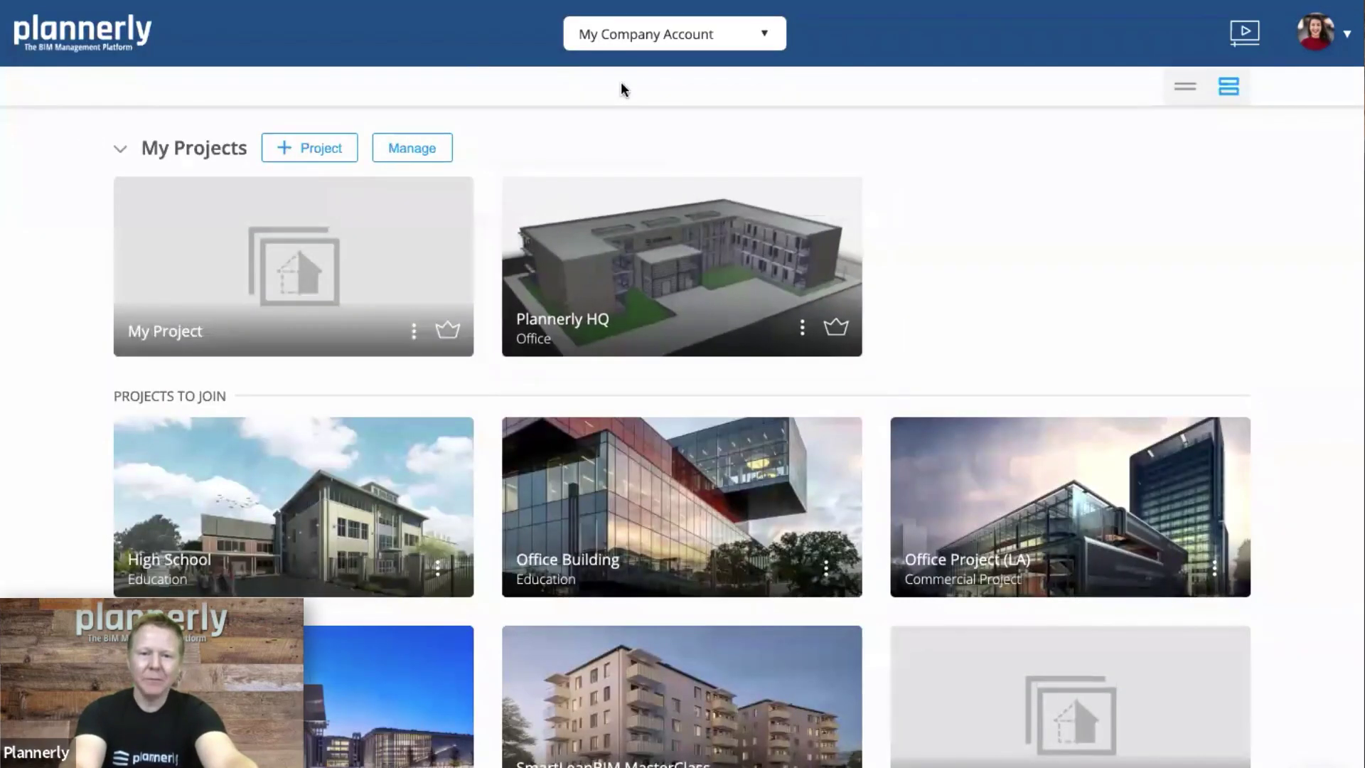
pyautogui.hotkey('ctrl', 'Up')
pyautogui.click(591, 79)
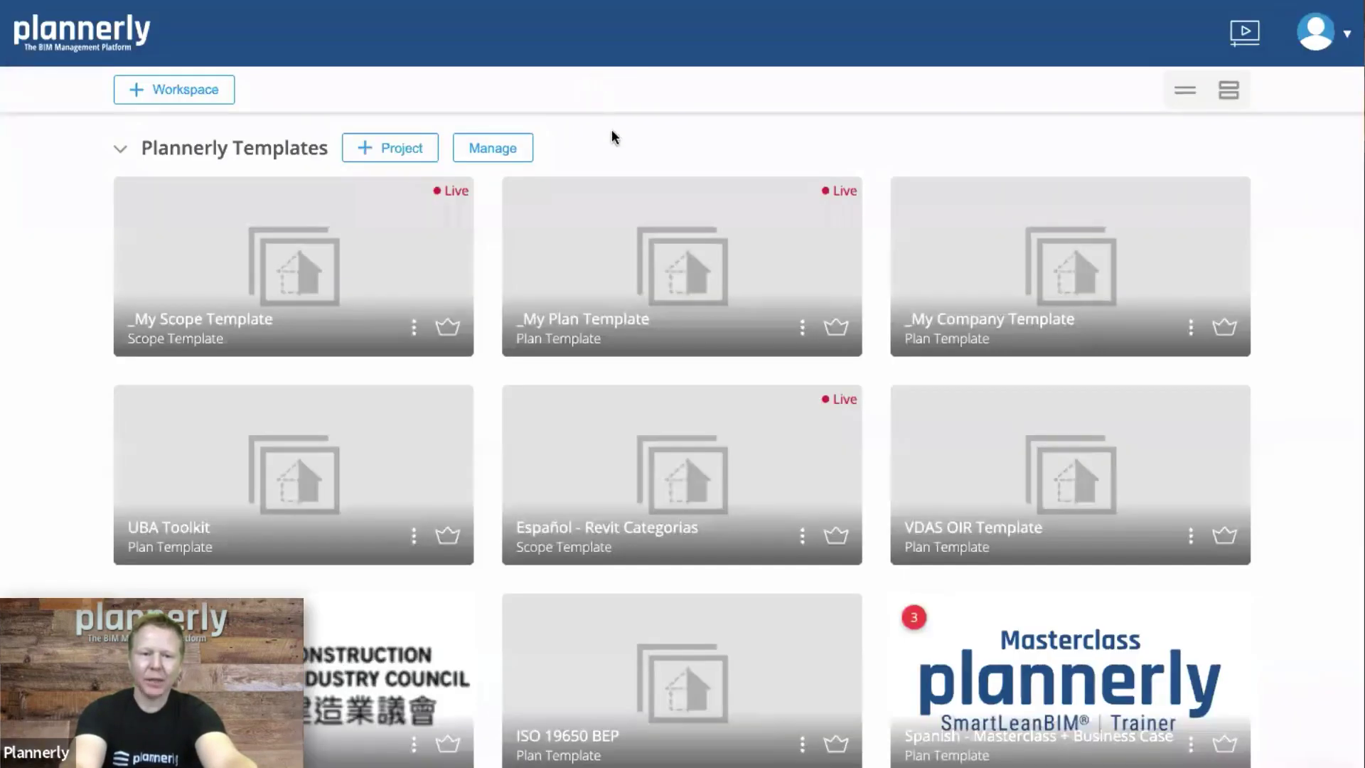
pyautogui.click(675, 274)
pyautogui.click(599, 457)
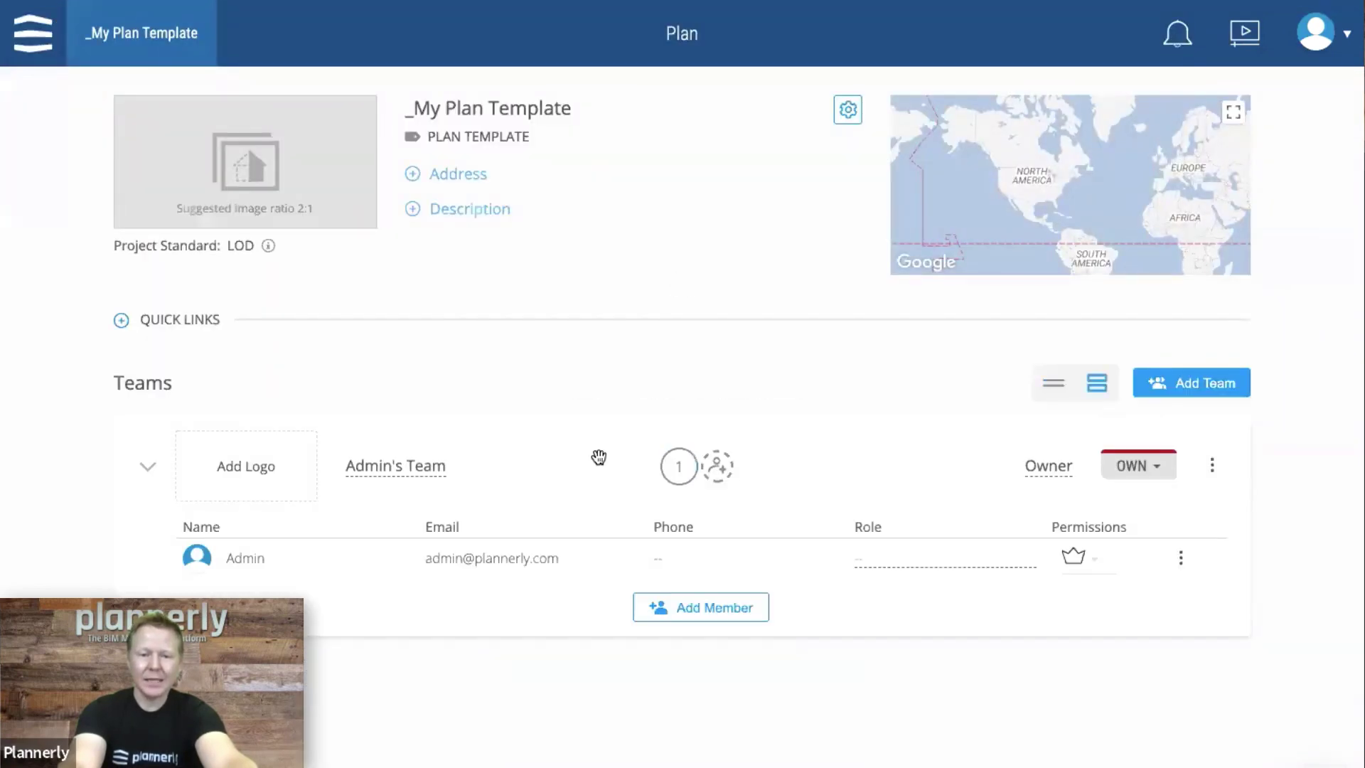
# Step: Add the support colleague to Admin's Team of _My Plan Template by e-mail with Editor permission, and collapse the team
pyautogui.click(718, 611)
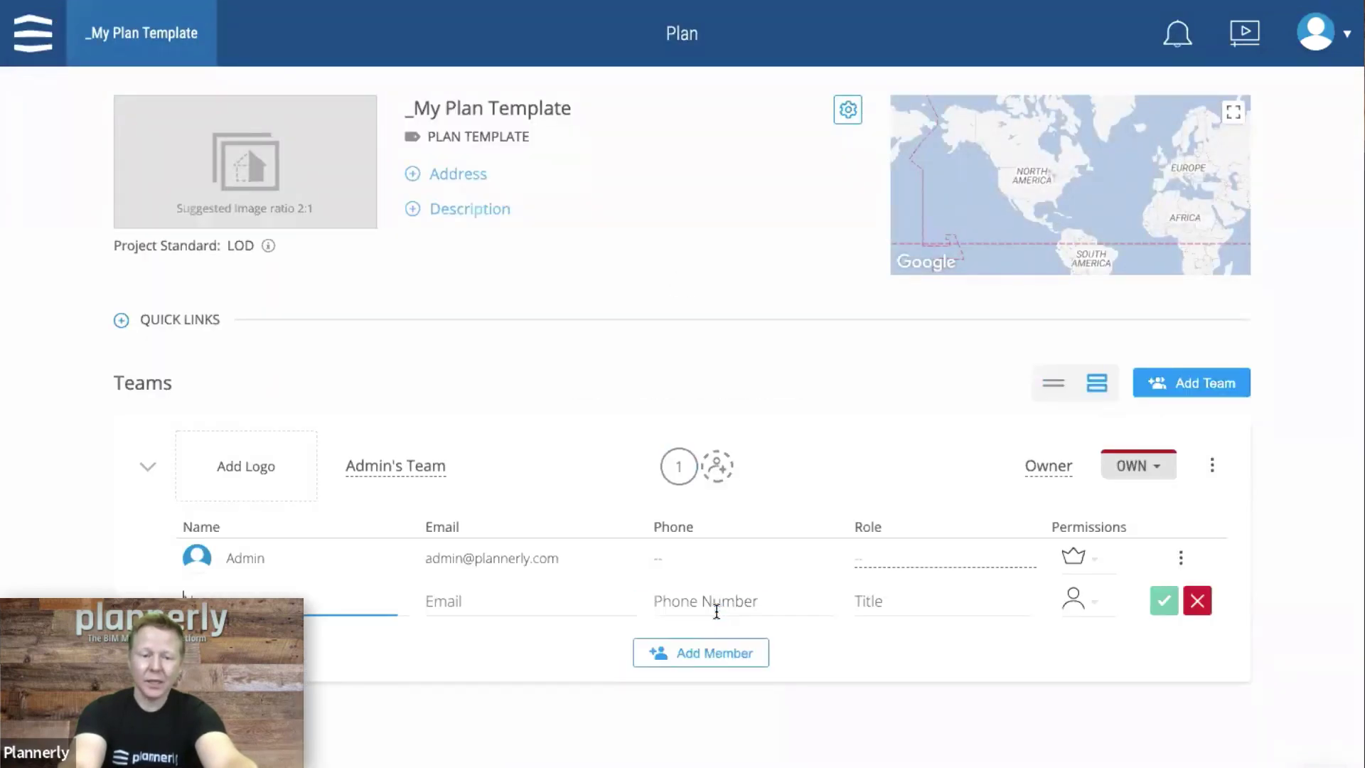
pyautogui.click(504, 601)
pyautogui.write('loui')
pyautogui.click(573, 724)
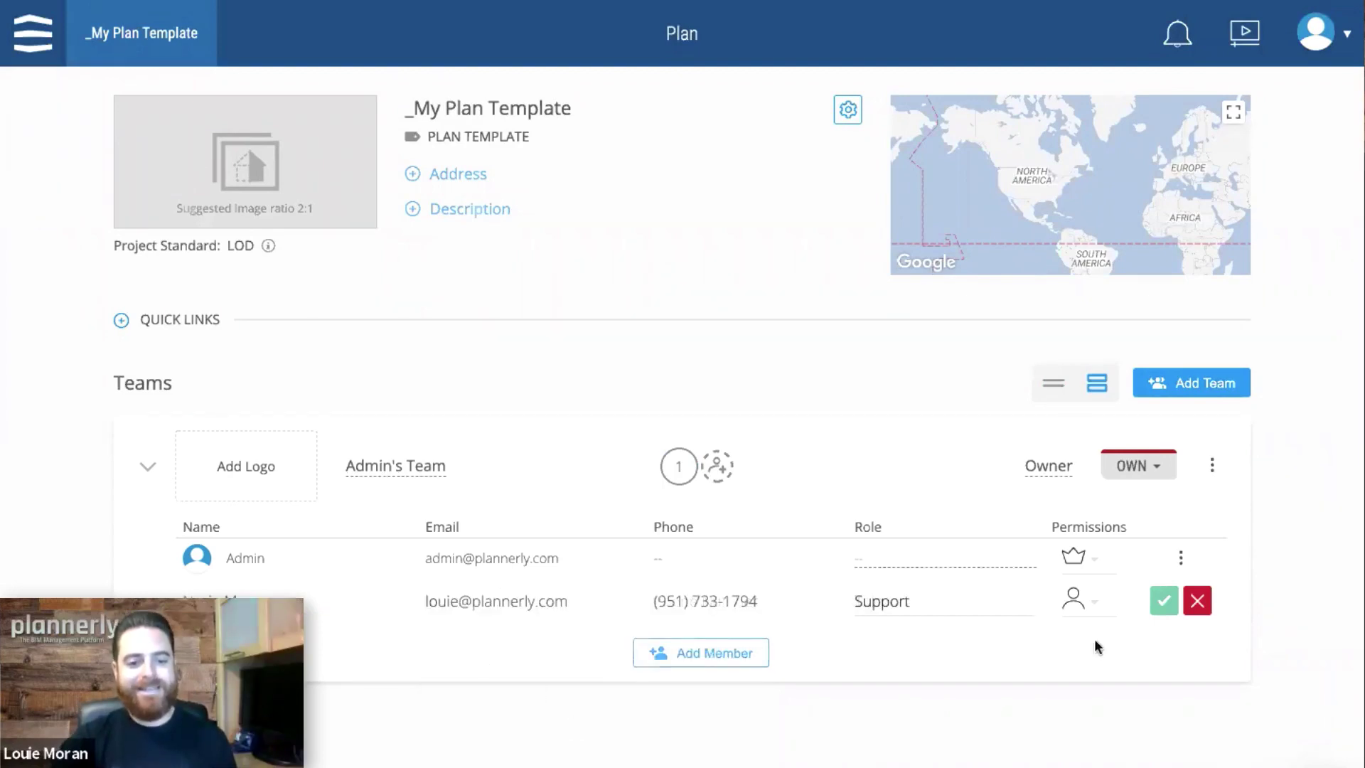
pyautogui.click(1075, 601)
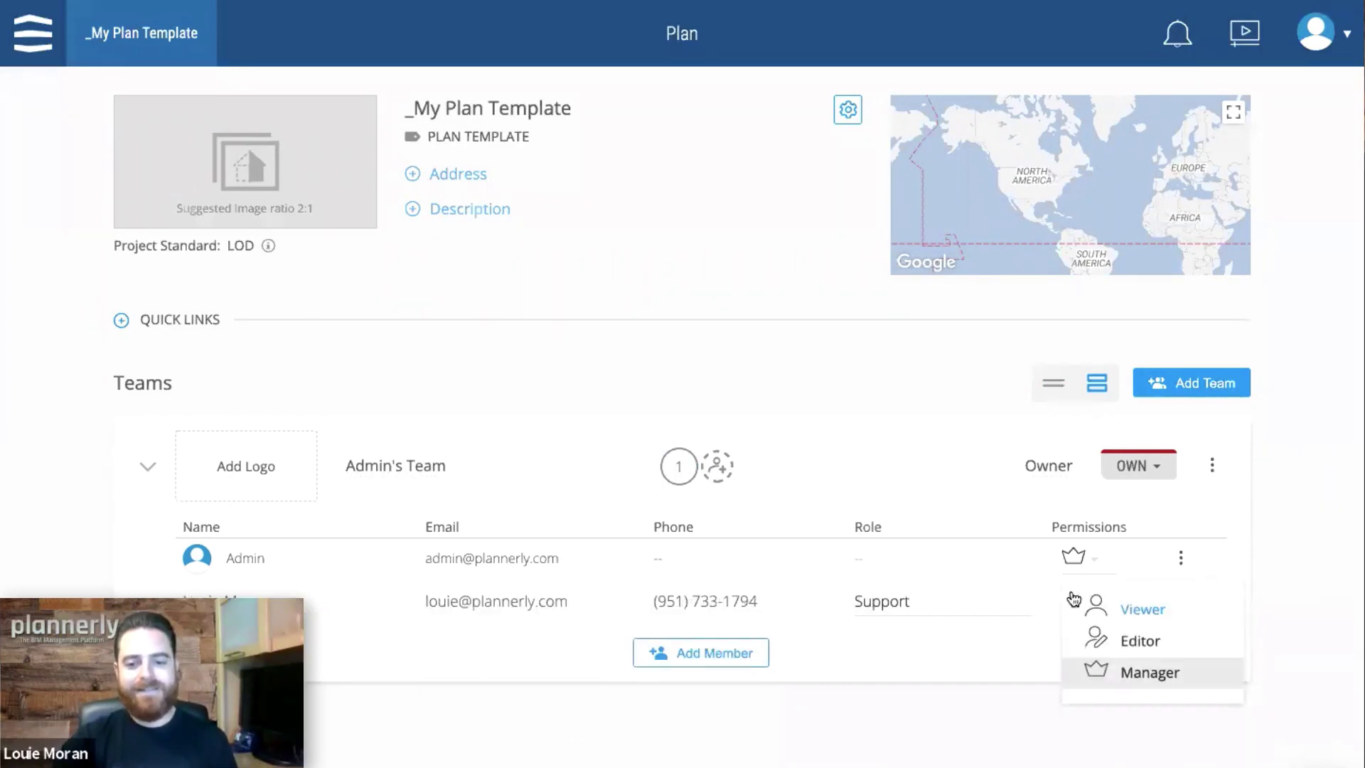
pyautogui.click(1136, 643)
pyautogui.click(1159, 598)
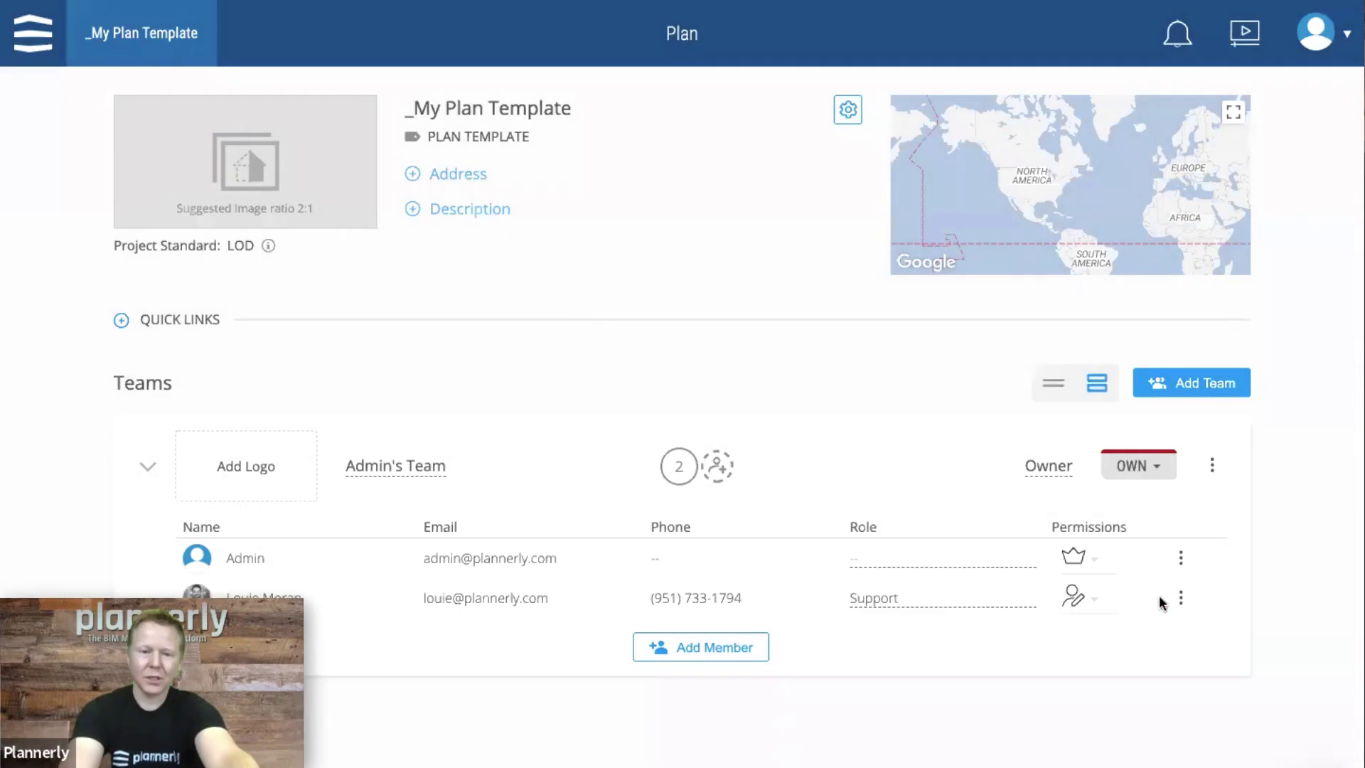
pyautogui.click(562, 462)
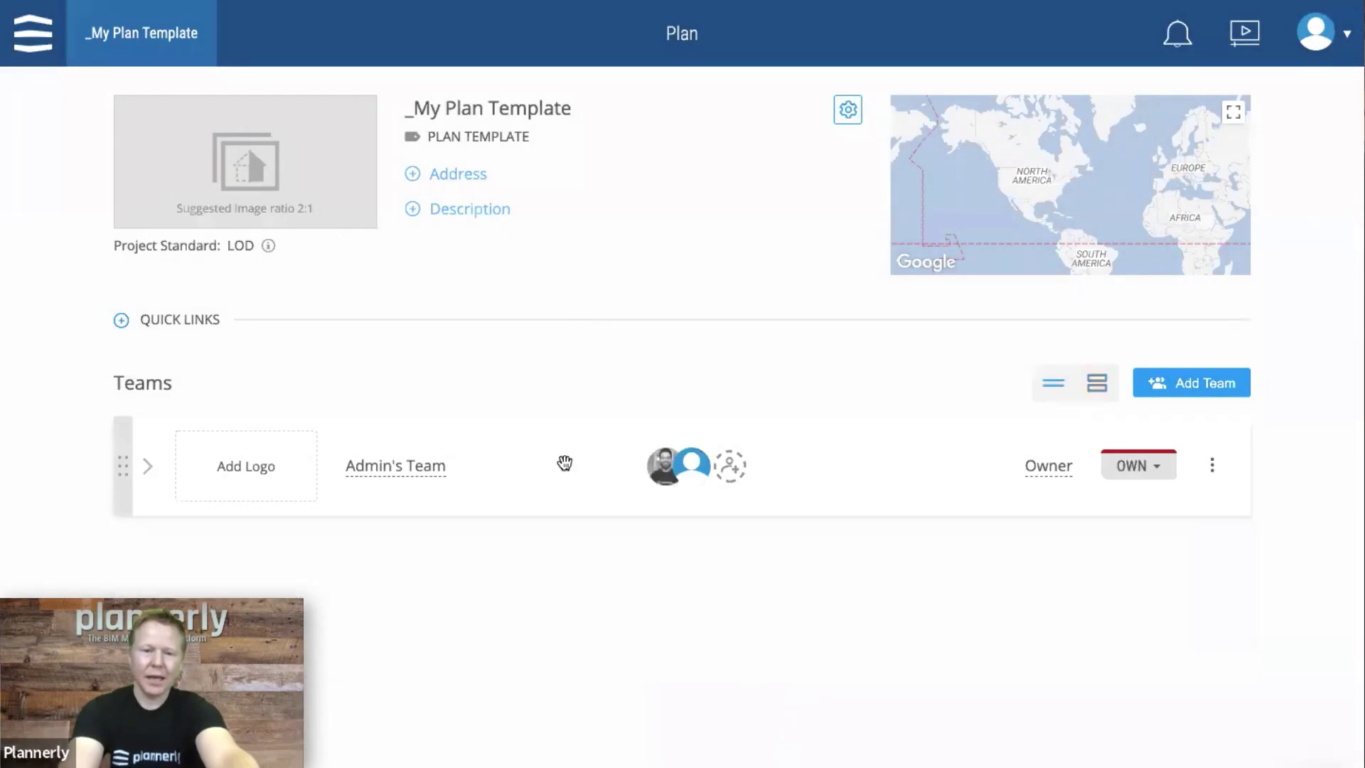
# Step: Open _My Scope Template, add the support colleague to Admin's Team by e-mail with Editor permission, and collapse the team
pyautogui.click(46, 52)
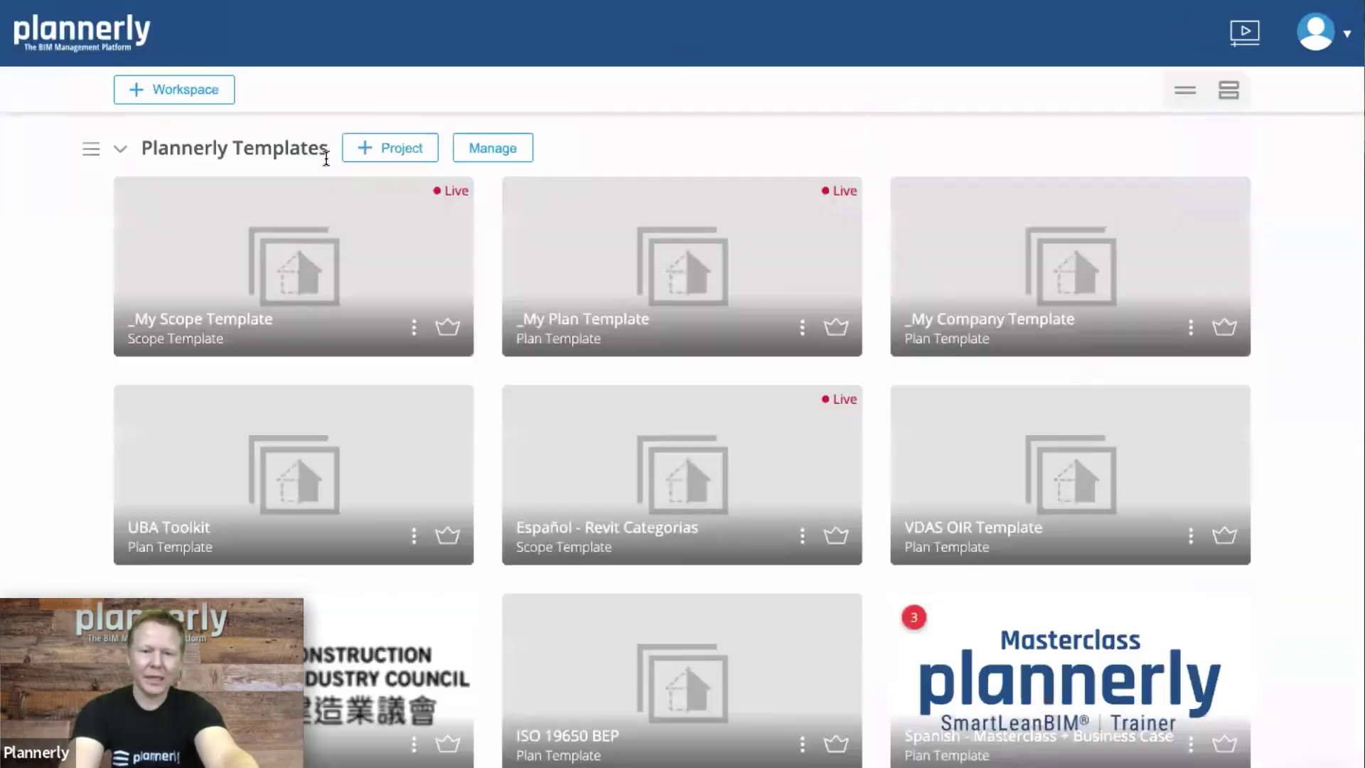
pyautogui.click(314, 284)
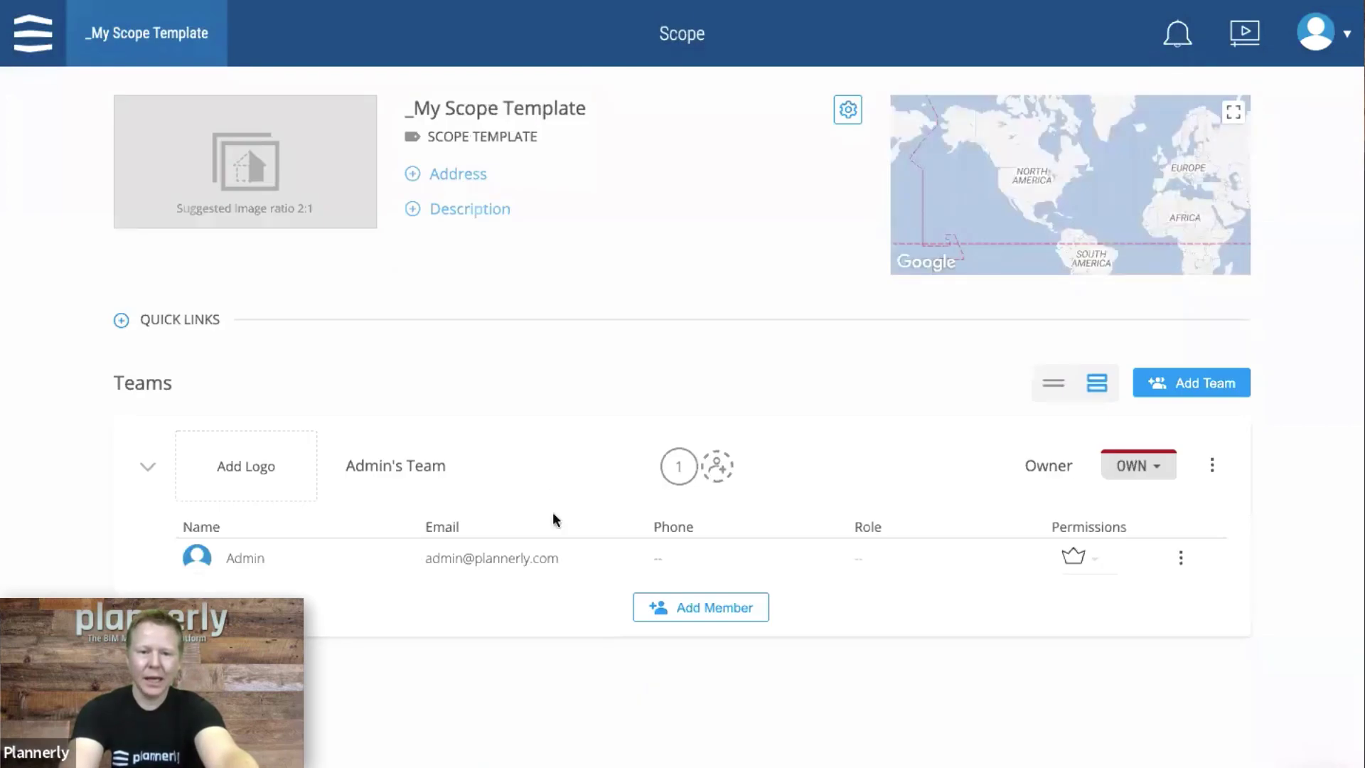
pyautogui.click(688, 615)
pyautogui.click(536, 602)
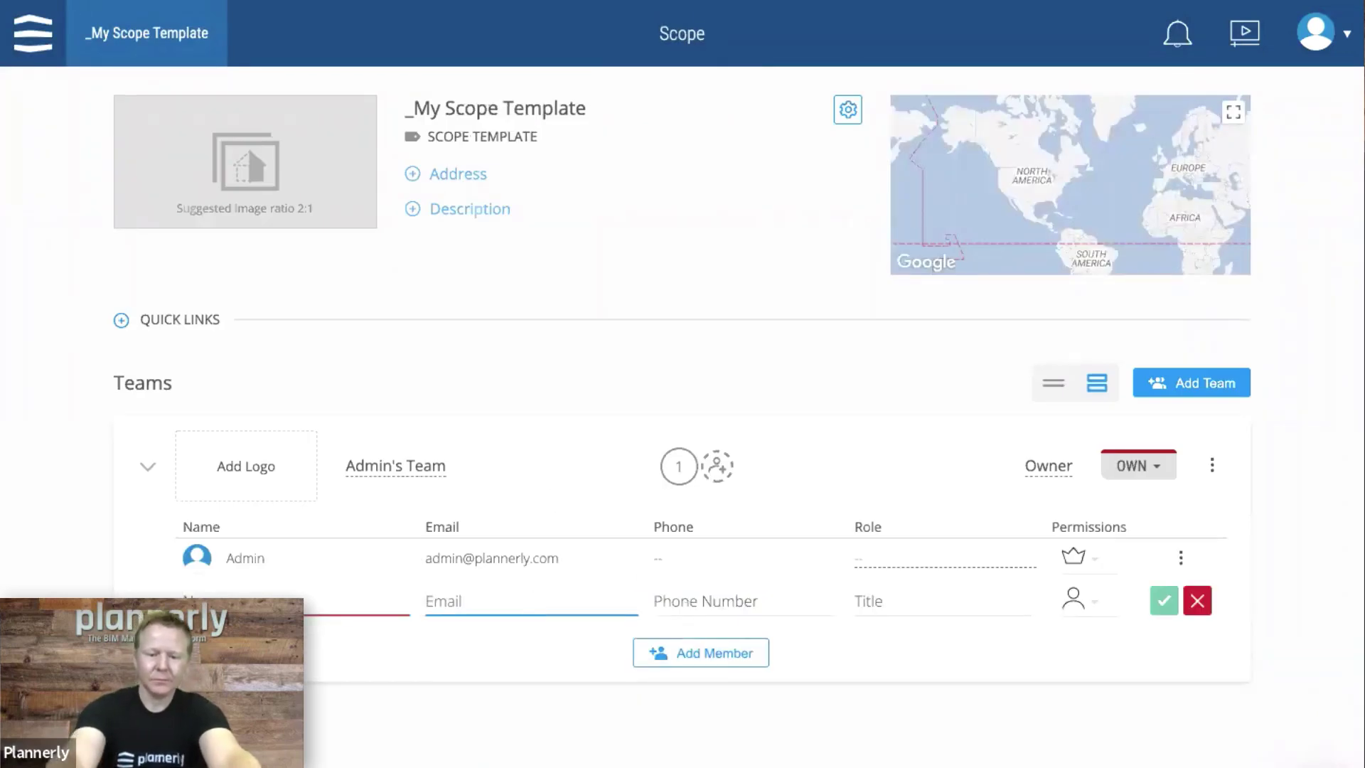
pyautogui.write('loui')
pyautogui.click(587, 711)
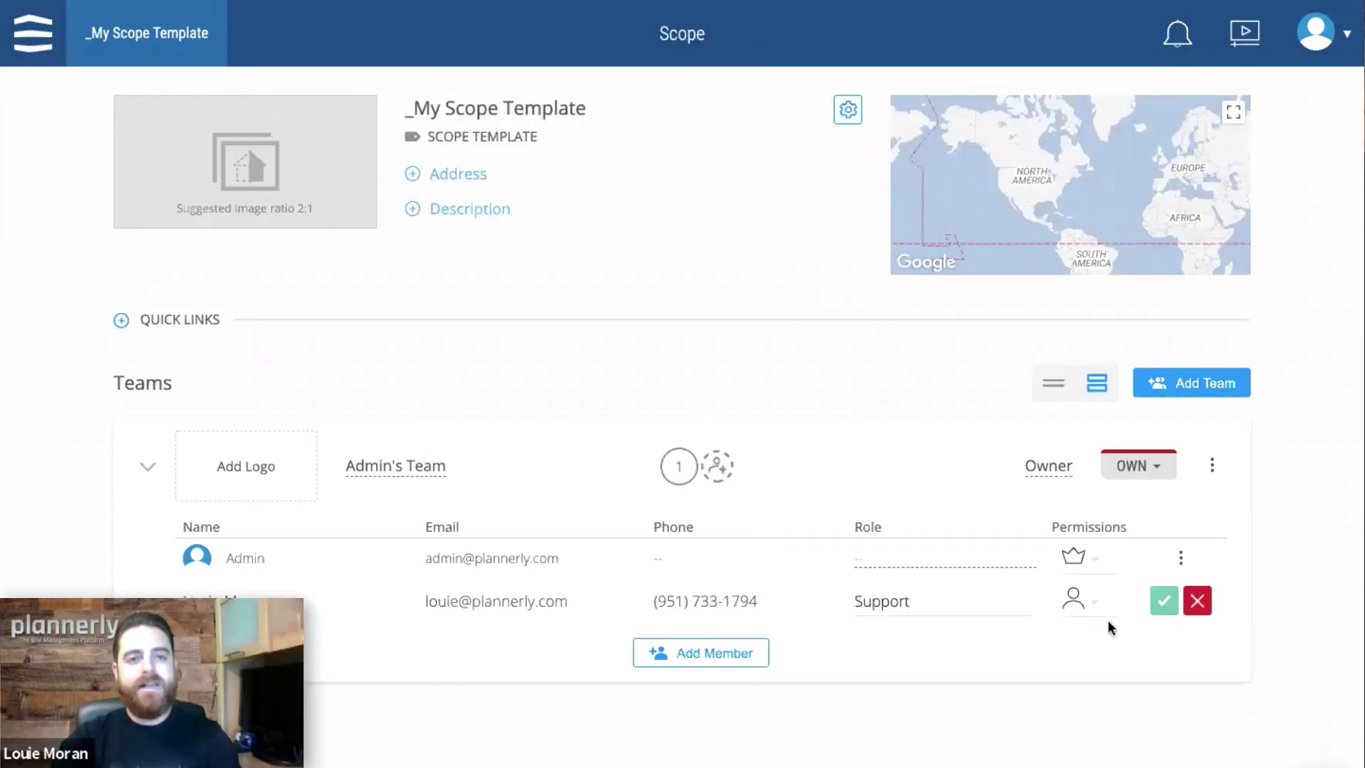
pyautogui.click(1088, 601)
pyautogui.click(1099, 641)
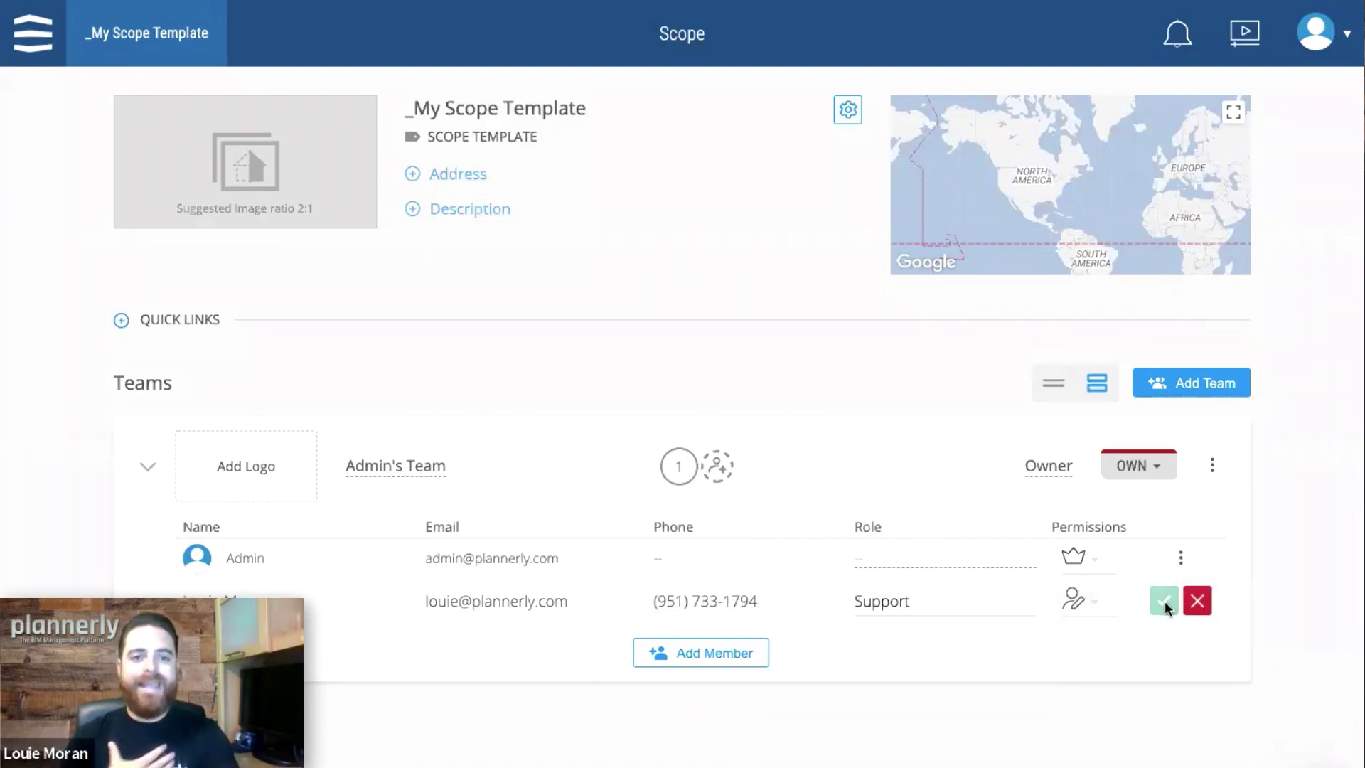
pyautogui.click(1164, 600)
pyautogui.click(796, 473)
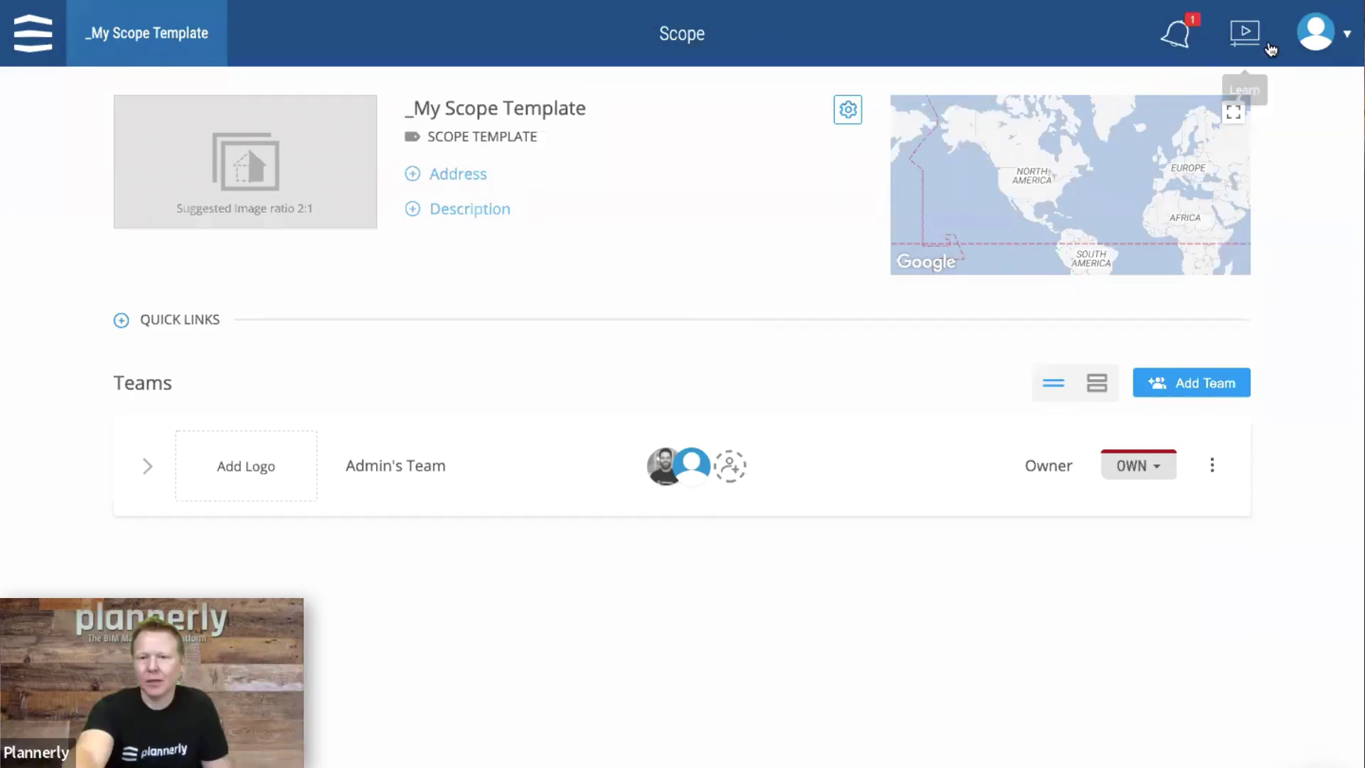
# Step: From the comment notification on Concrete Stairs, add the library's Concrete Finish information requirement to the element and close its details
pyautogui.click(1180, 39)
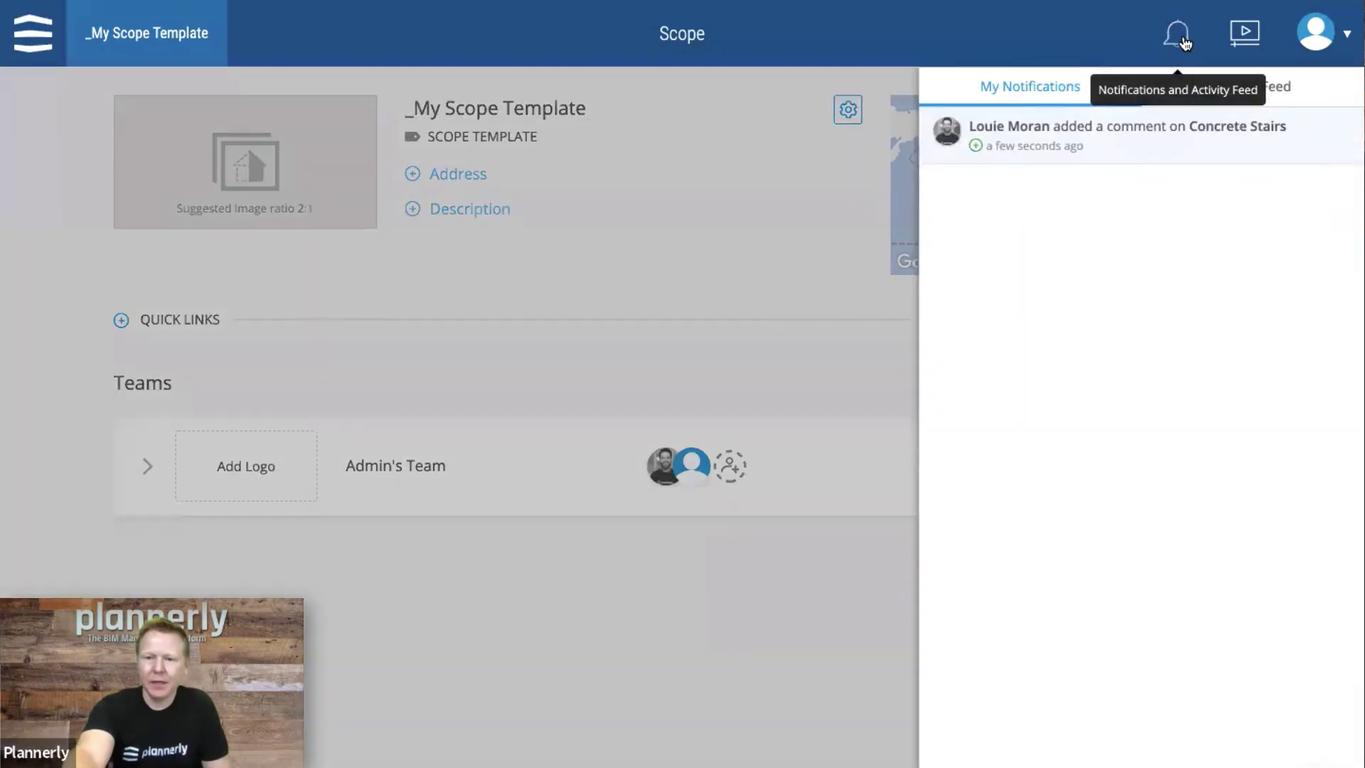
pyautogui.click(1136, 139)
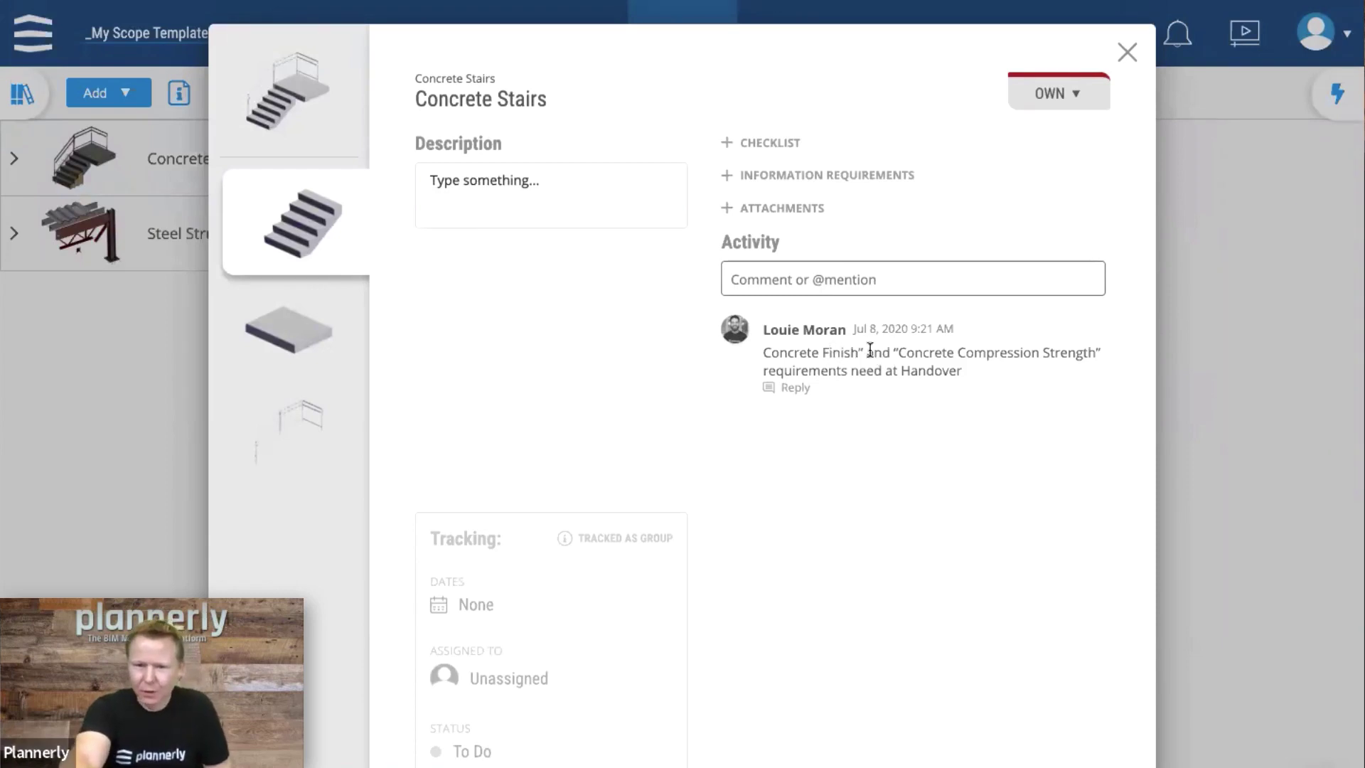
pyautogui.click(815, 174)
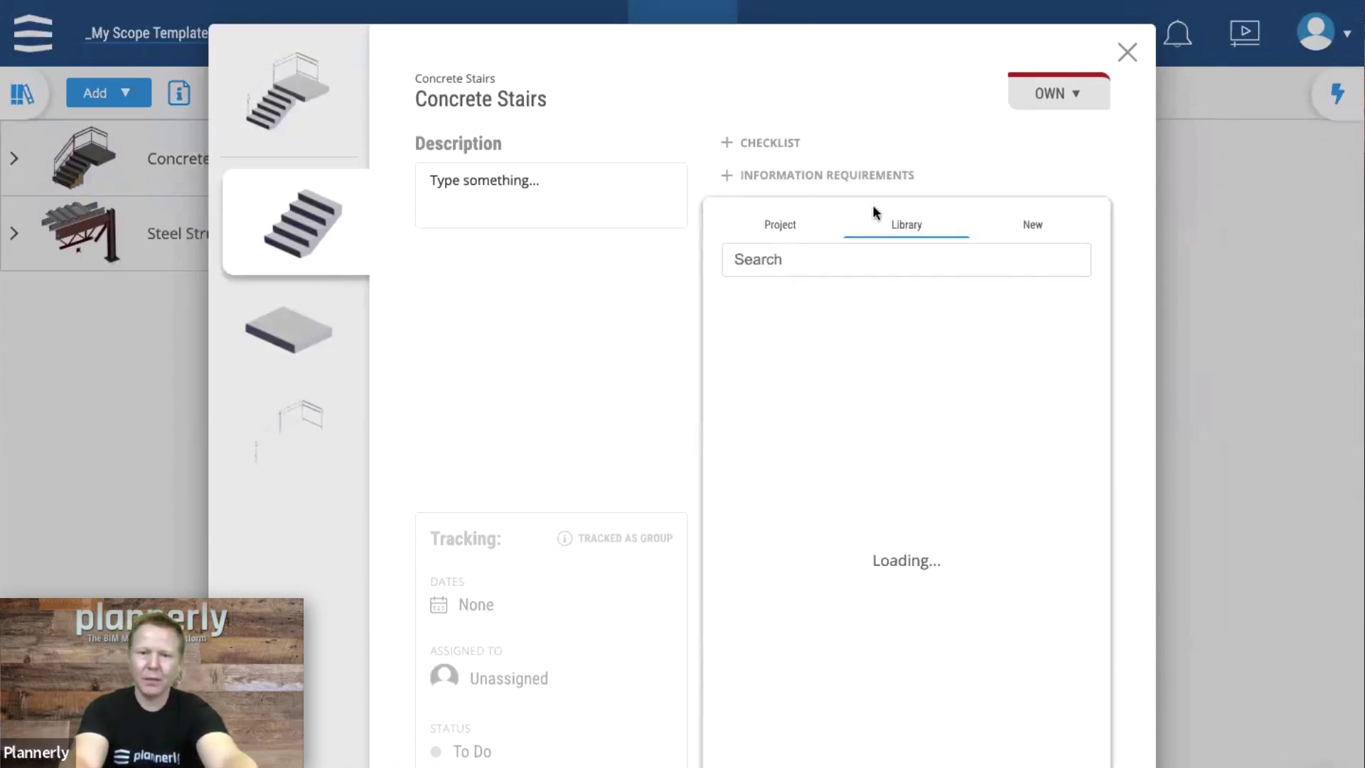
pyautogui.click(992, 259)
pyautogui.write('fins')
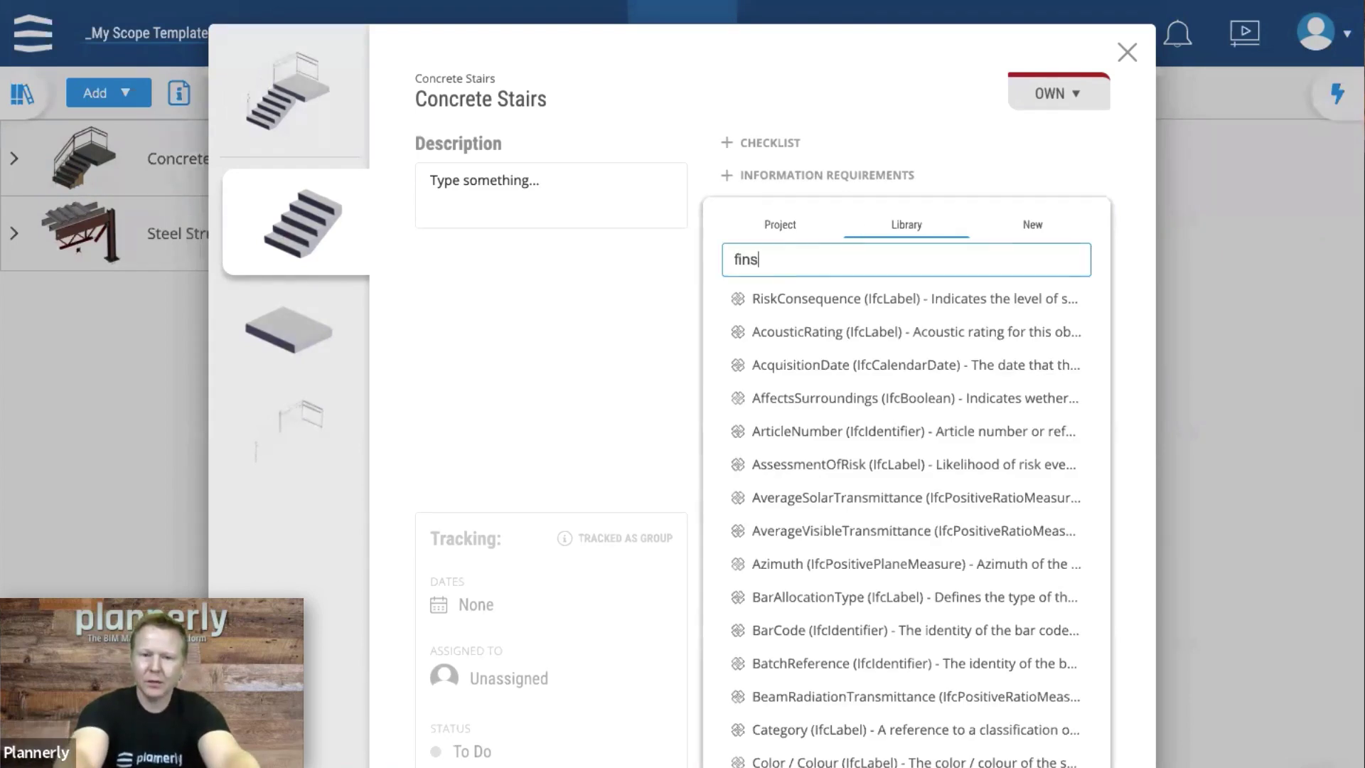
pyautogui.press('BackSpace')
pyautogui.press('BackSpace')
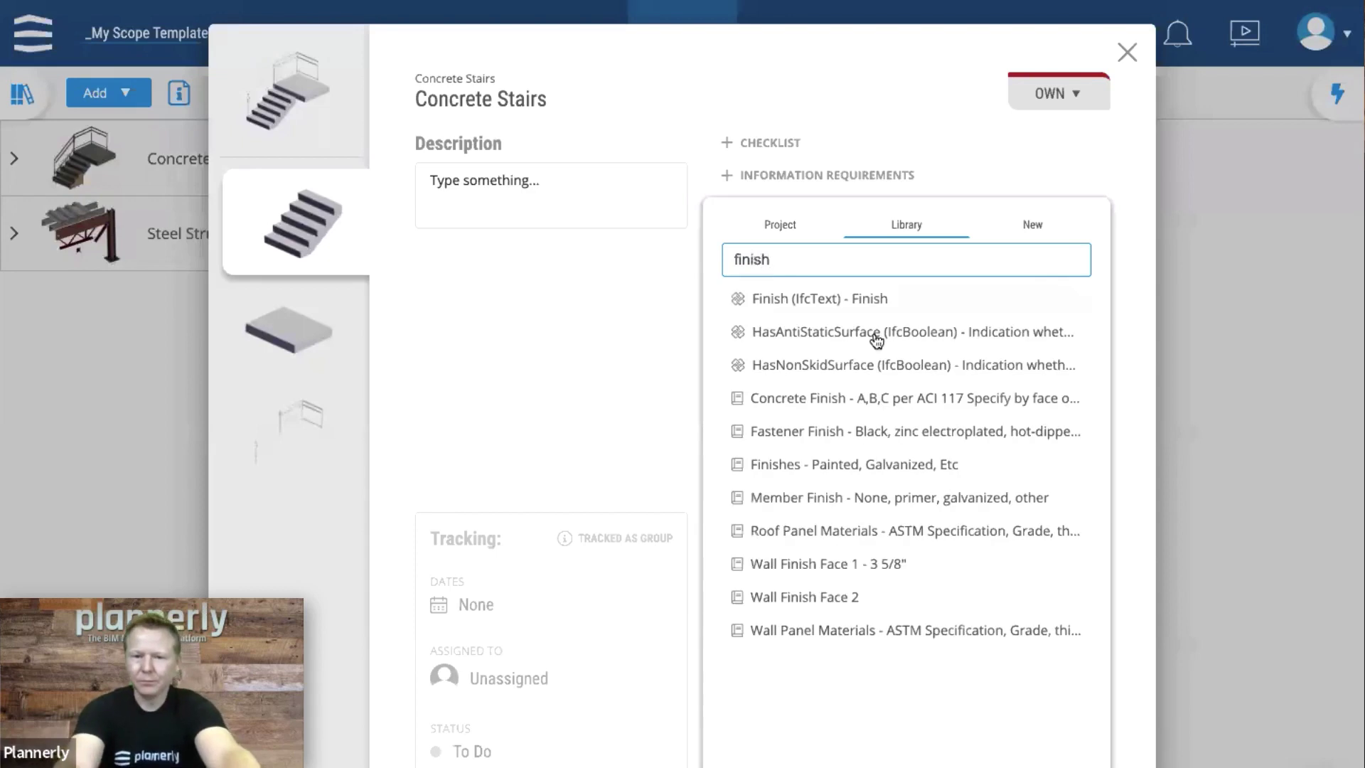
pyautogui.click(851, 402)
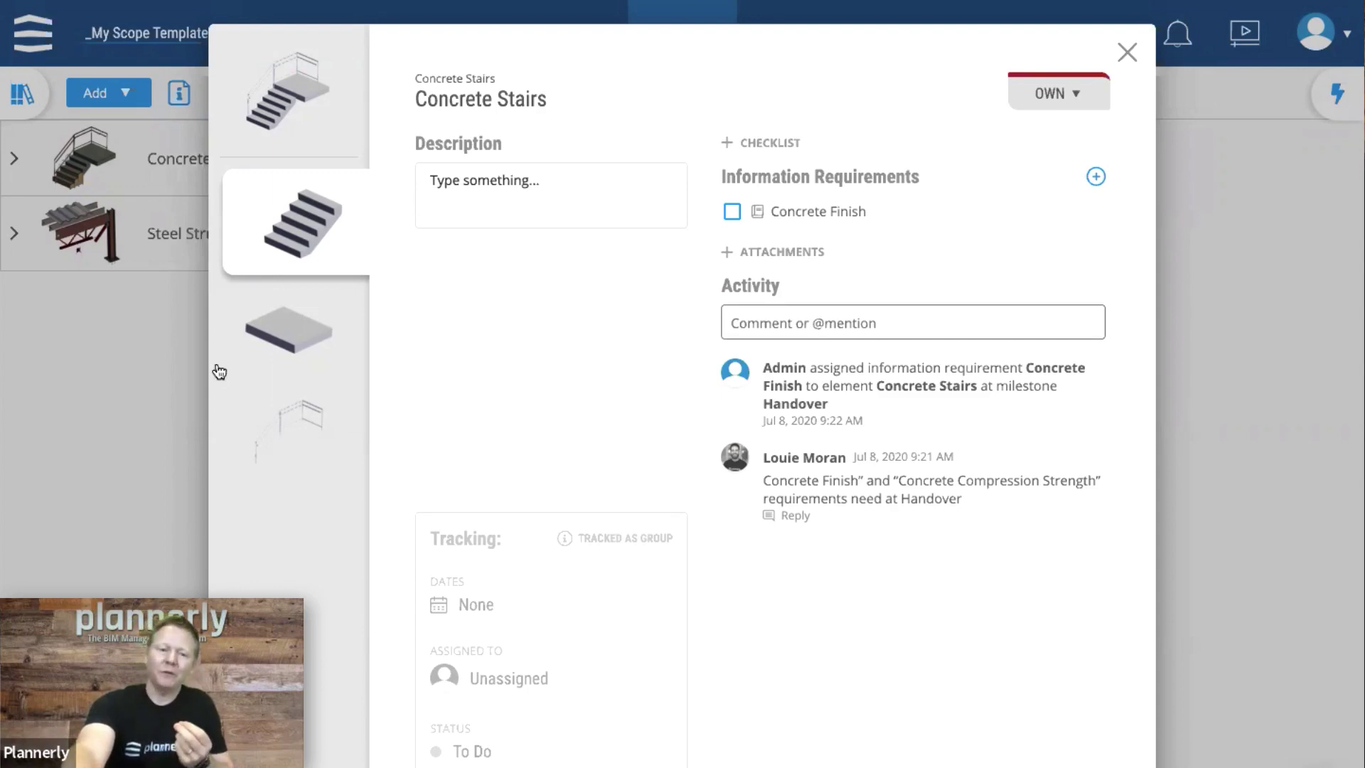
pyautogui.click(164, 347)
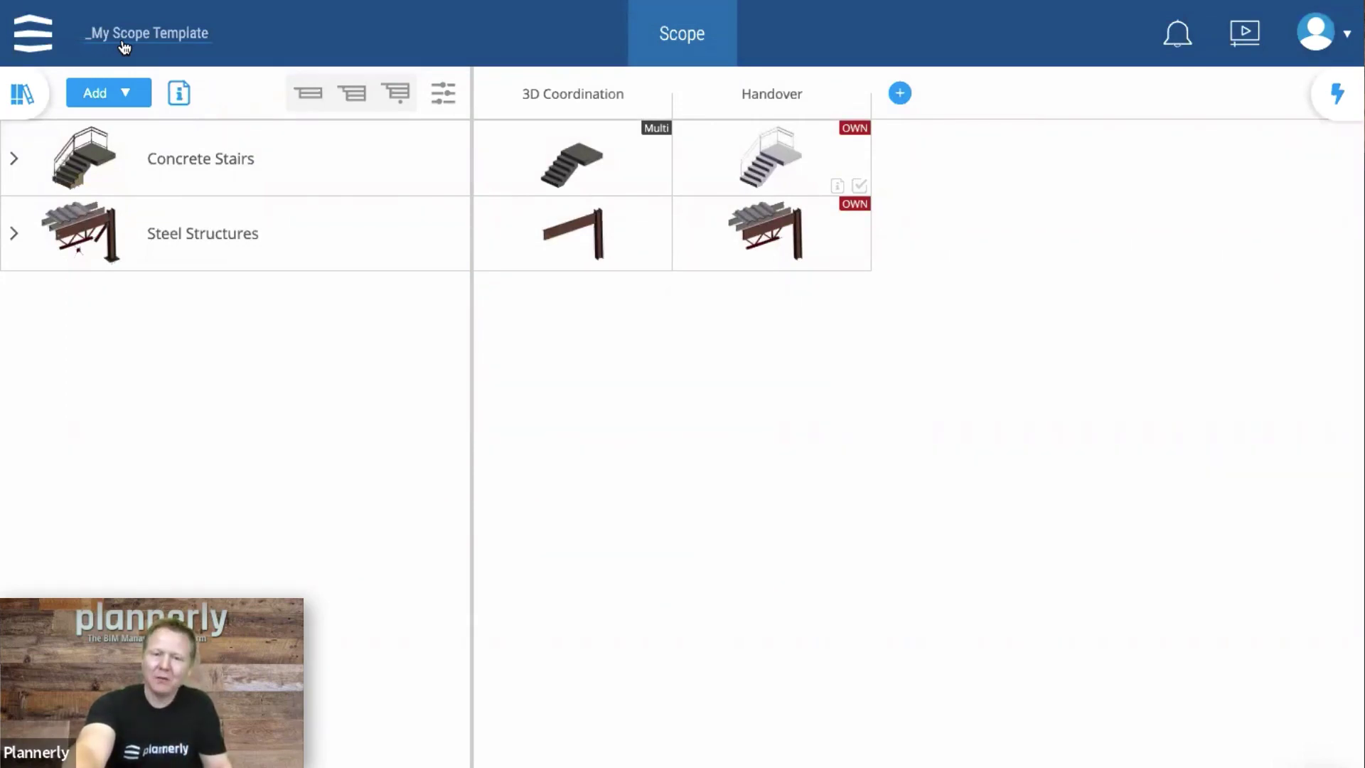
# Step: Switch to the slide presentation and advance to the Best Practice Recap slide
pyautogui.moveTo(837, 186)
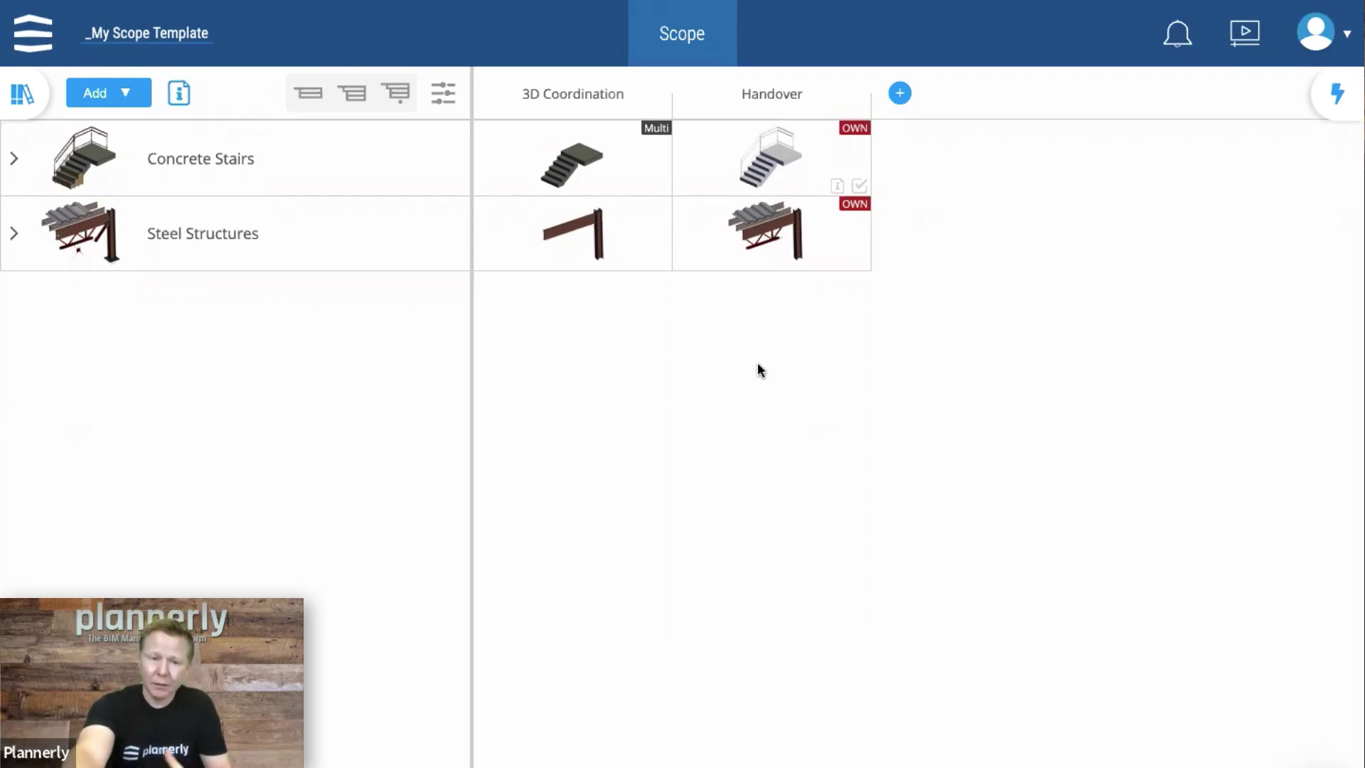
pyautogui.hotkey('ctrl', 'Up')
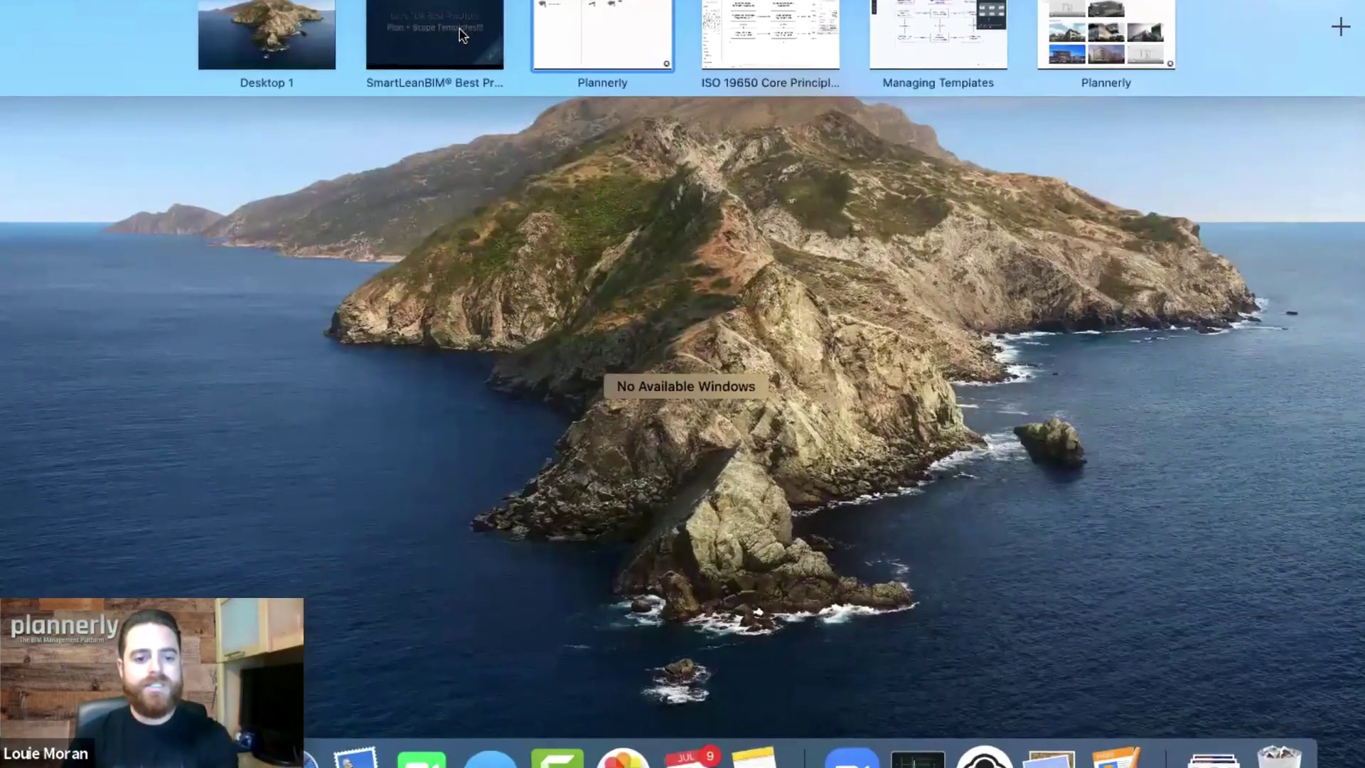
pyautogui.click(462, 35)
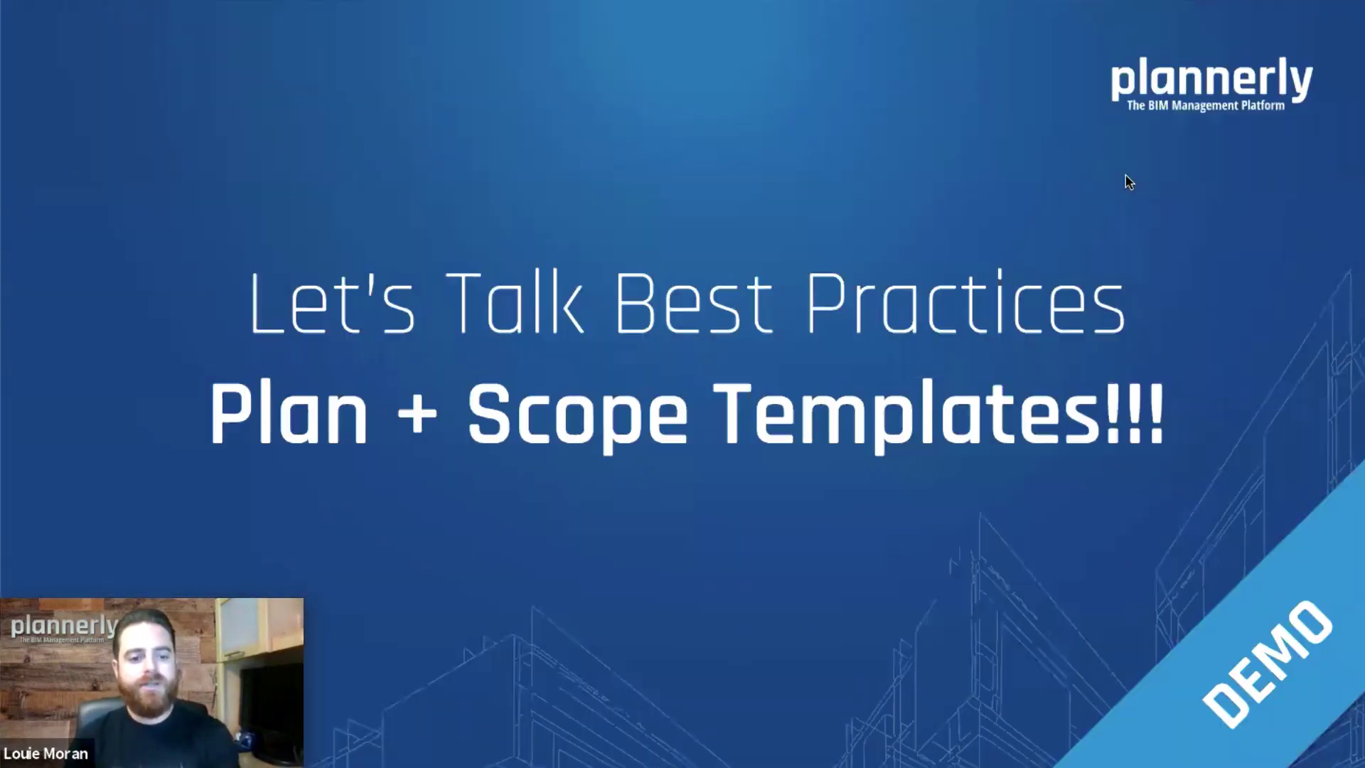
pyautogui.press('Right')
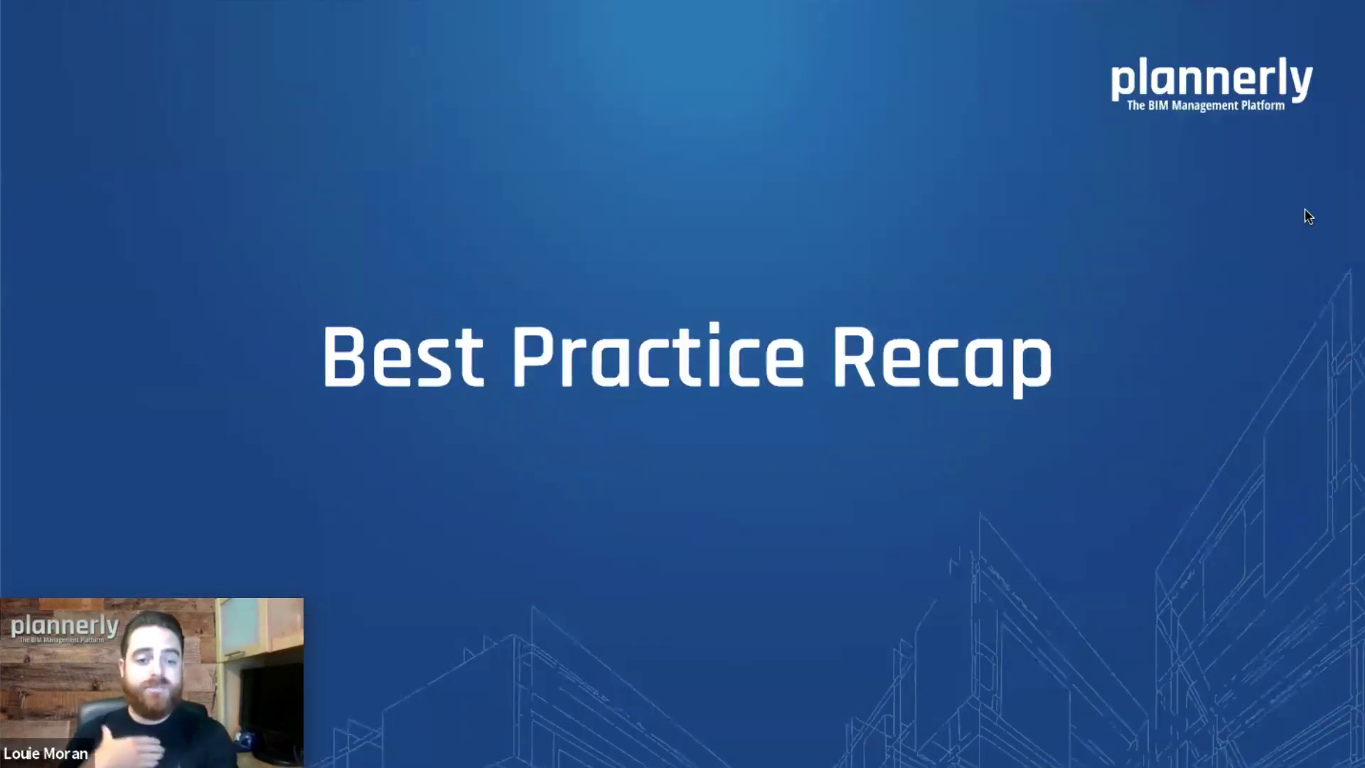